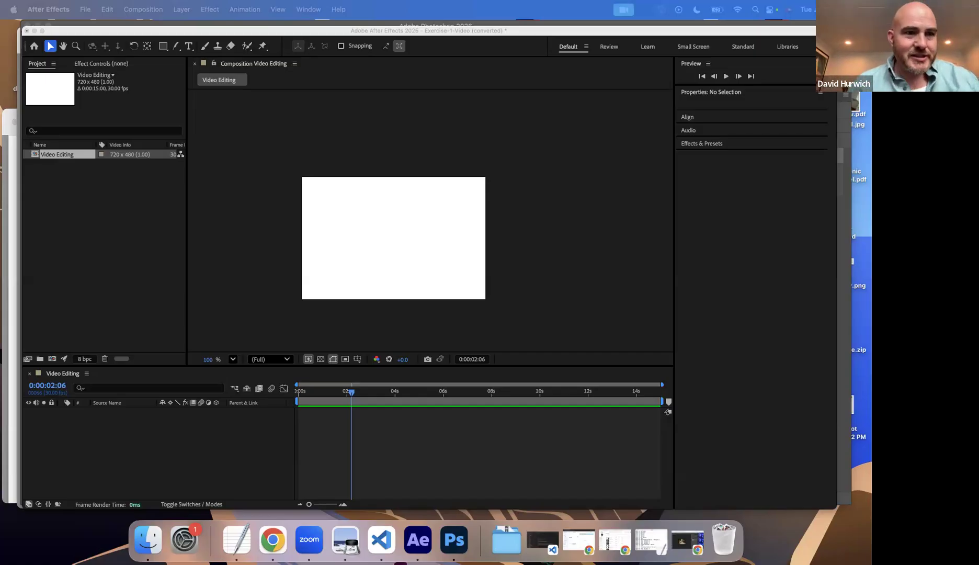
Step: Switch to TextEdit, replace the note's contents with the heading Video followed by a new line, and move the note window aside
left_click(236, 539)
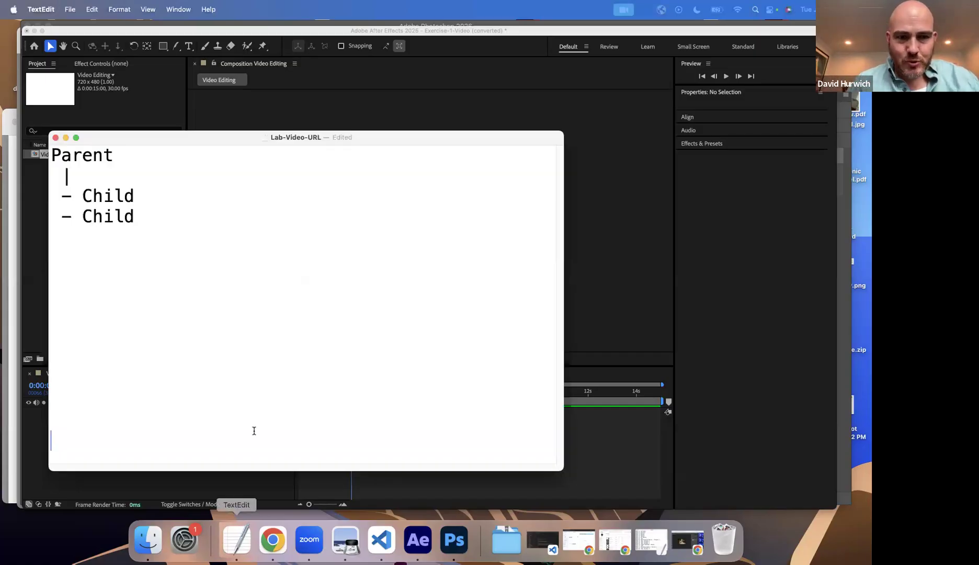
left_click_drag(172, 275, 63, 149)
key("BackSpace")
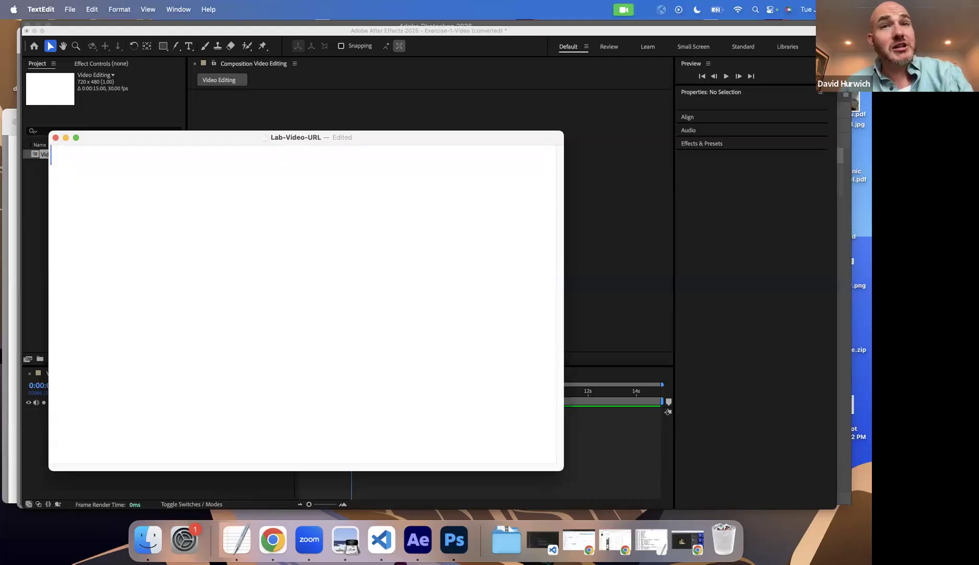
type("Video")
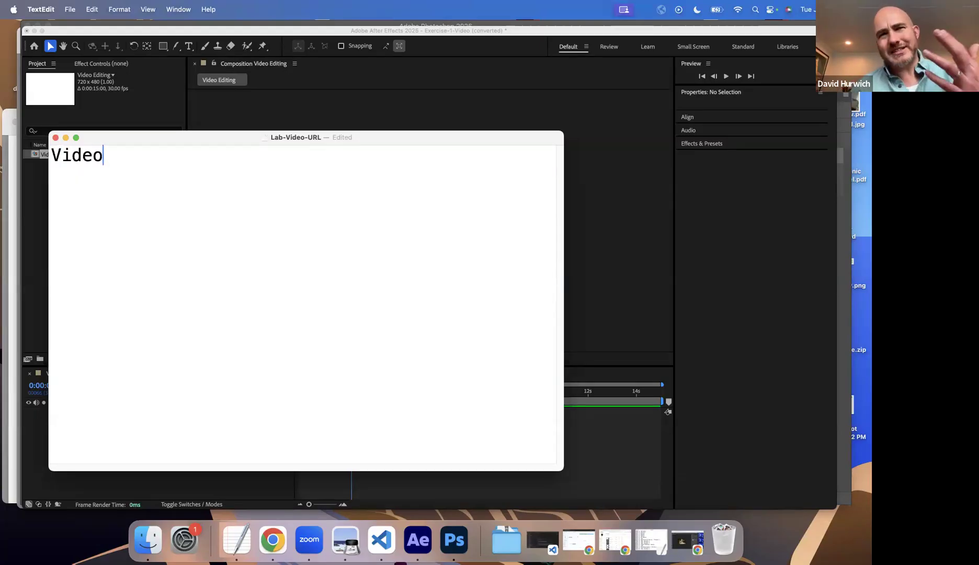
key("Return")
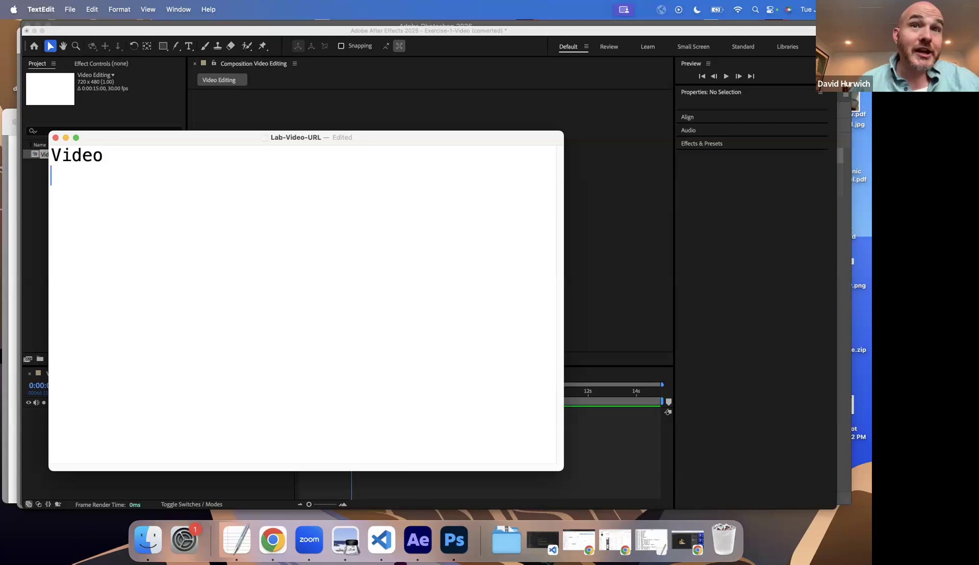
left_click_drag(139, 137, 327, 152)
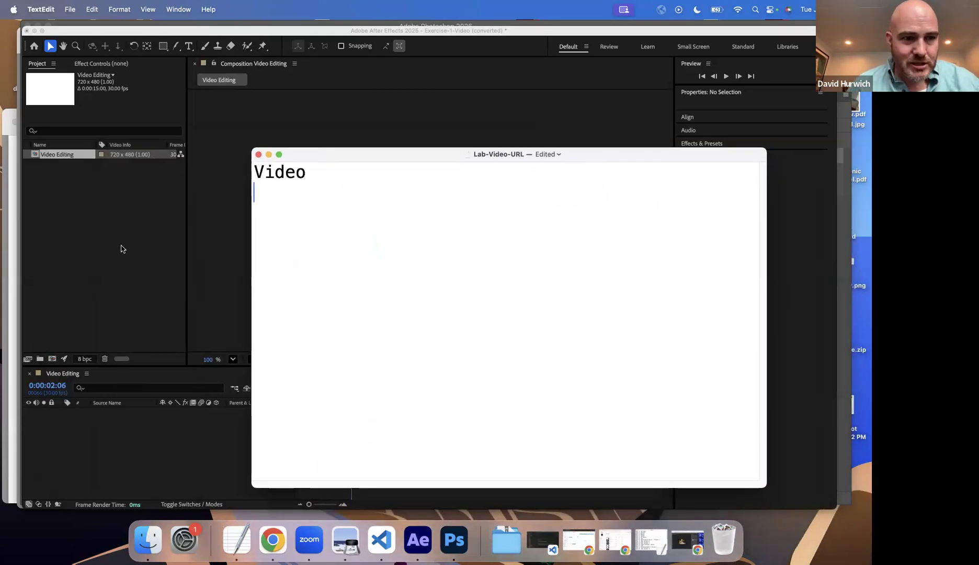
Step: Close the open class schedule PDF and the Drills-Instructions PDF in Preview
left_click(120, 247)
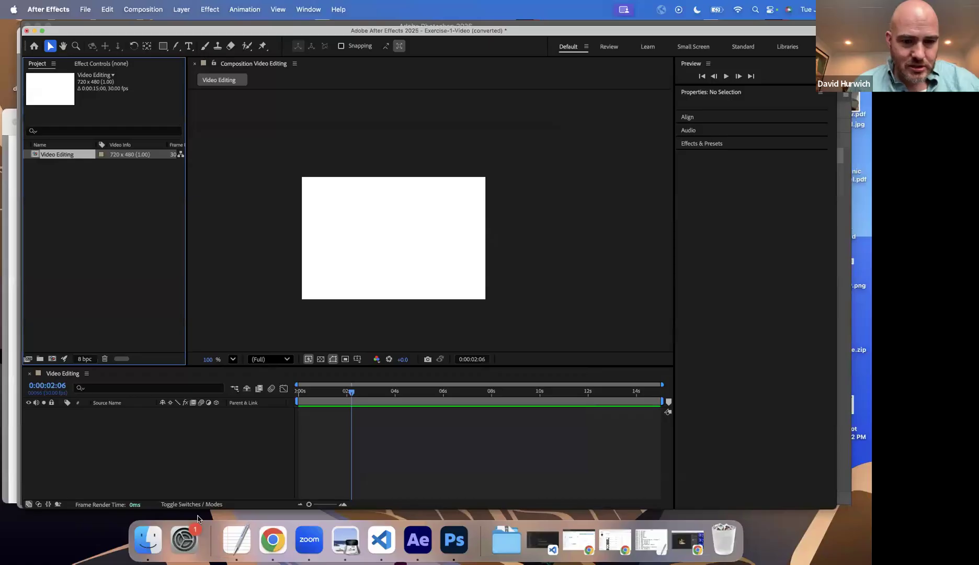
left_click(266, 547)
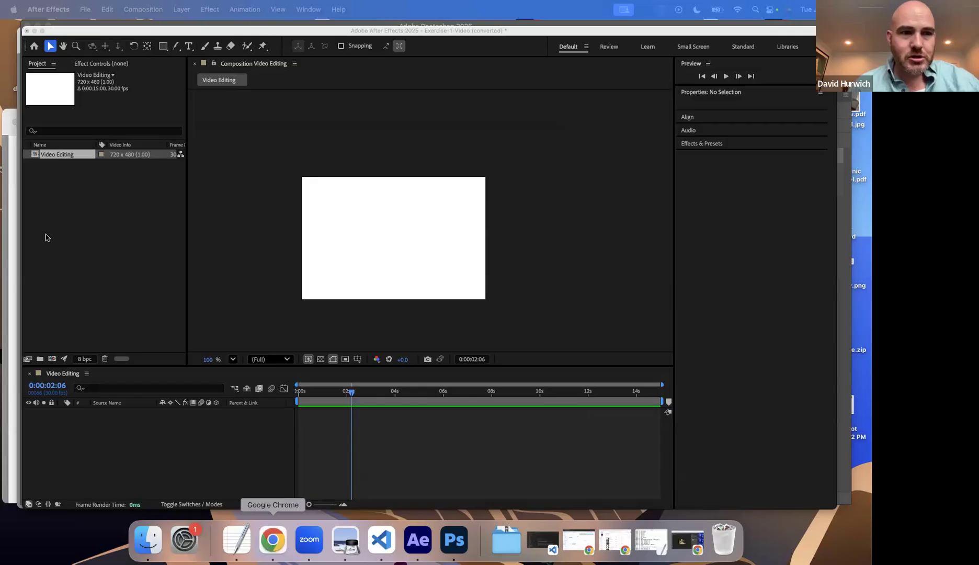
left_click(7, 239)
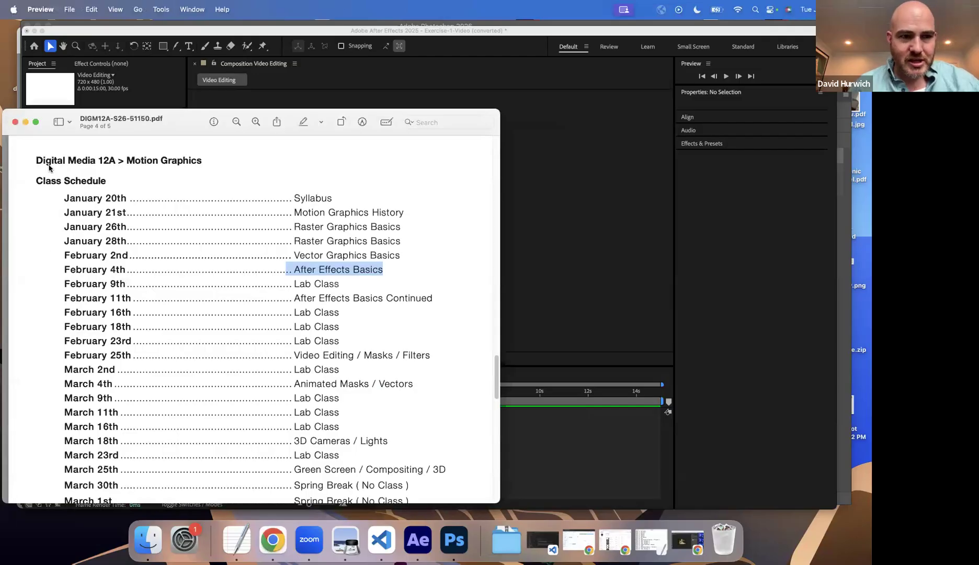
left_click(18, 122)
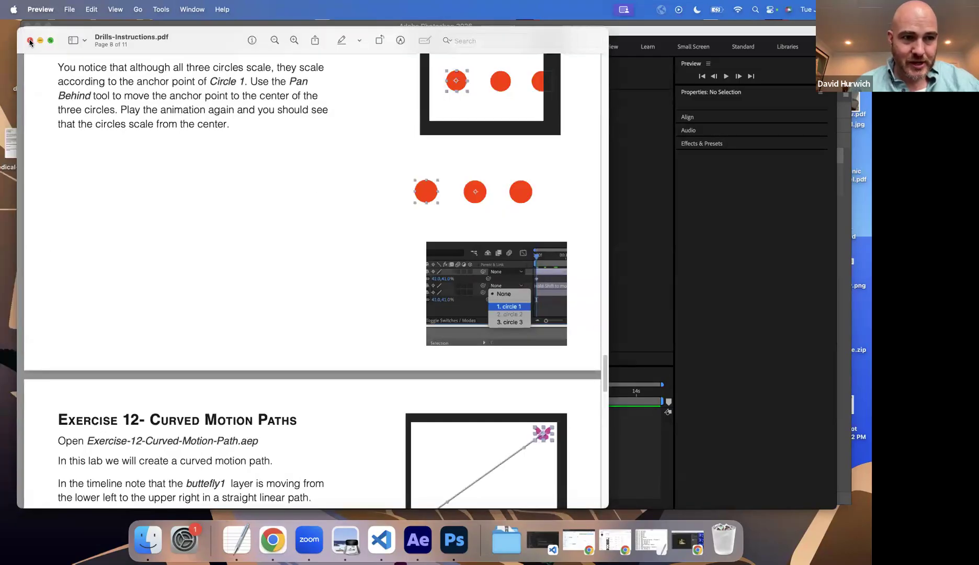
left_click(29, 41)
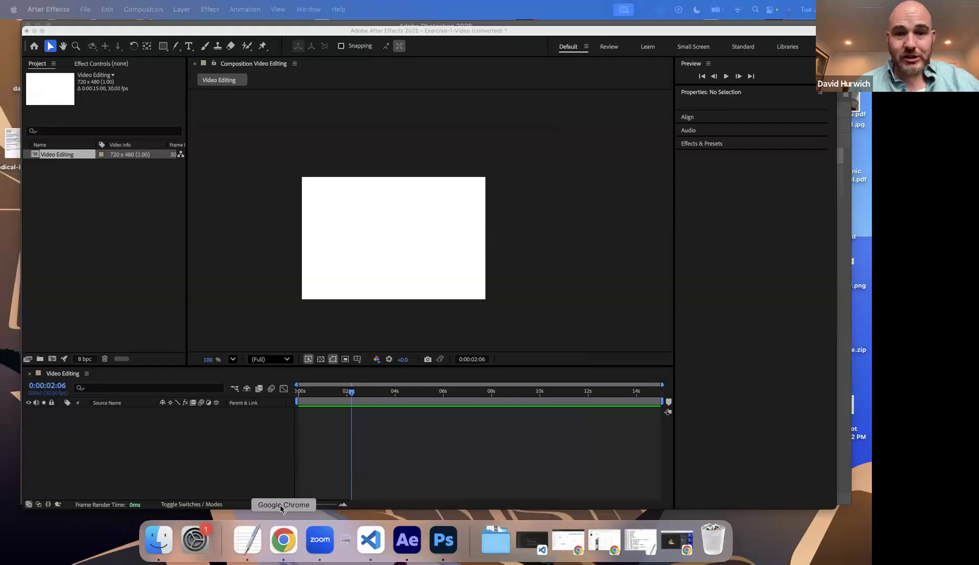
Step: Switch to Chrome, open pexels.com in a new tab and go to its free stock videos
left_click(672, 537)
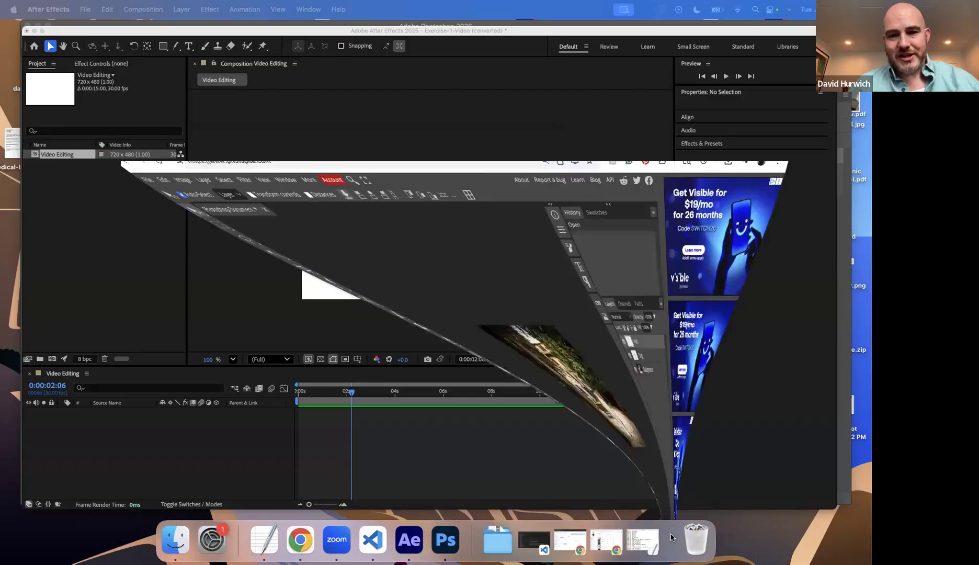
key("super+t")
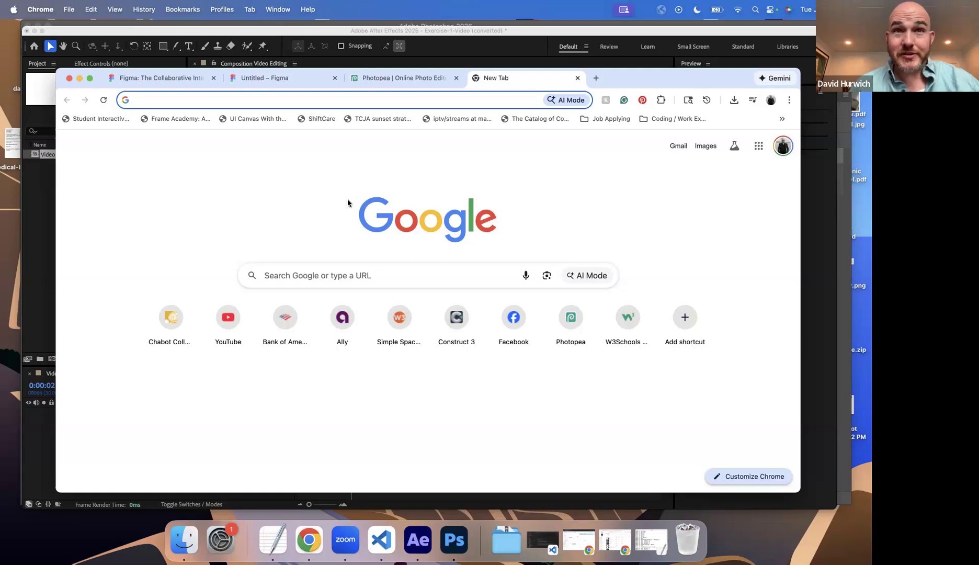
left_click(257, 100)
type("pexels.com")
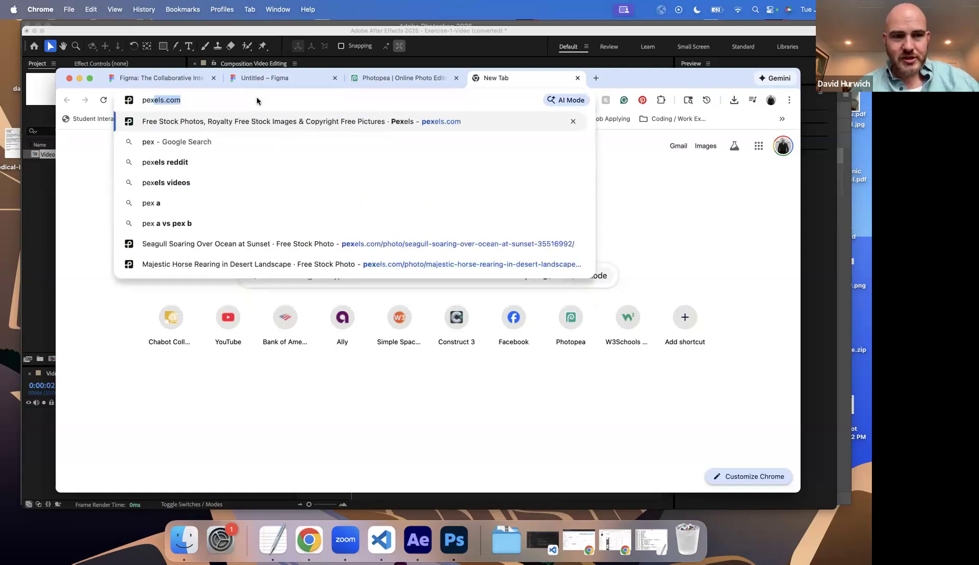
key("Return")
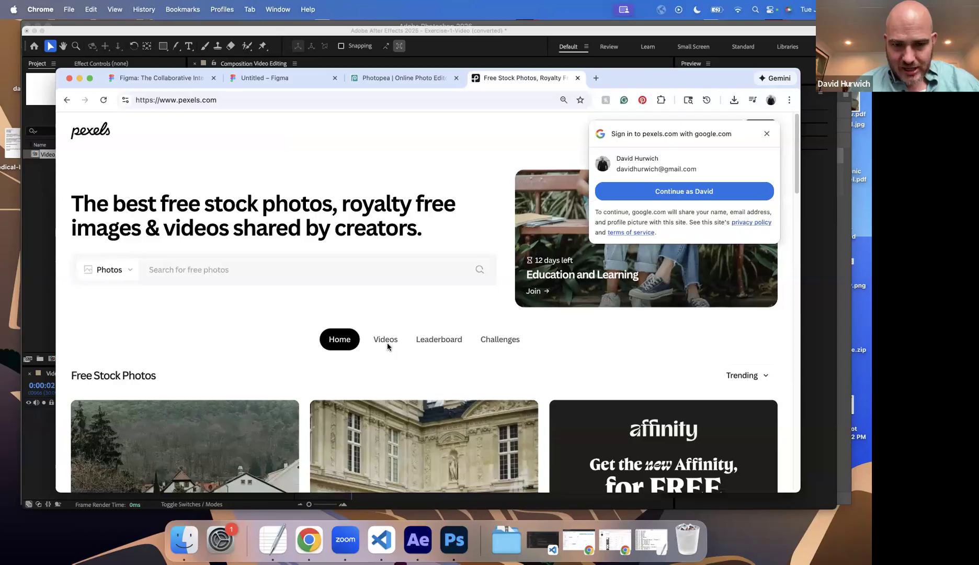
left_click(387, 343)
scroll(387, 291, "down", 15)
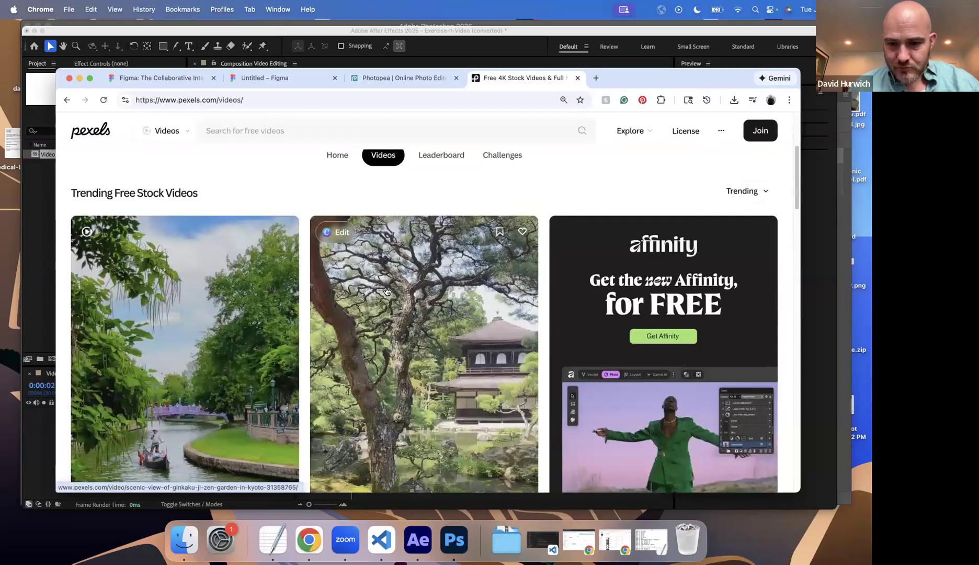
scroll(226, 243, "up", 15)
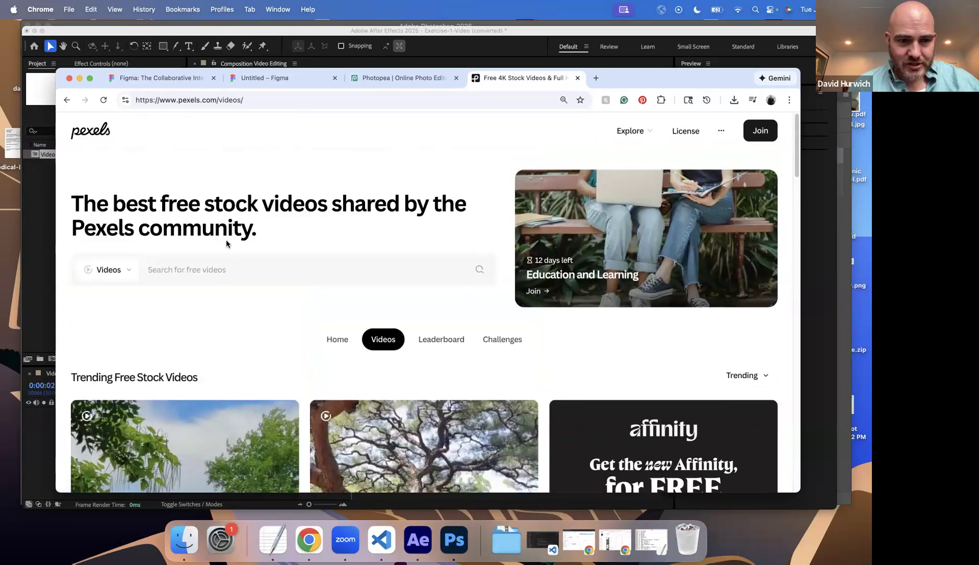
Step: Search the free stock videos for dog and browse the results
left_click(221, 267)
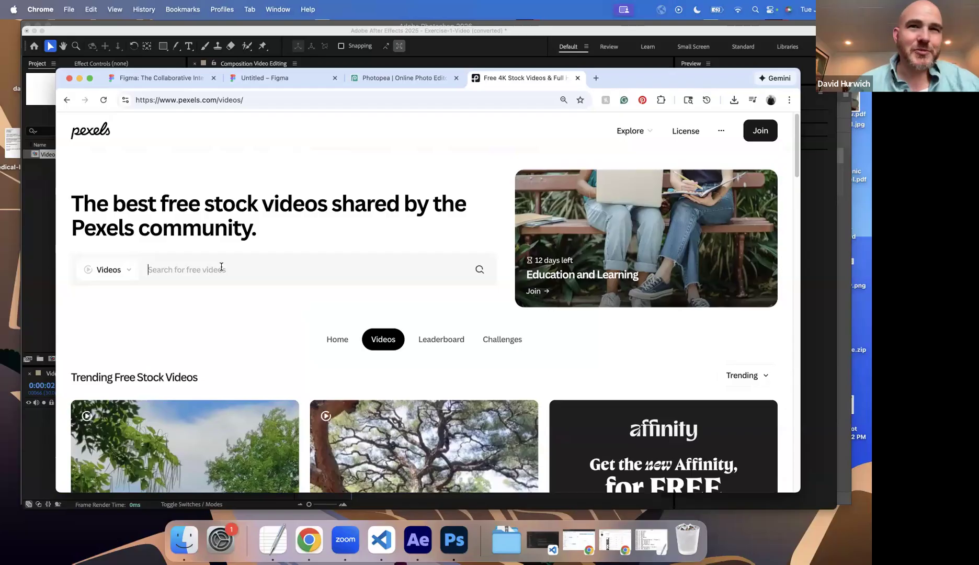
type("dog")
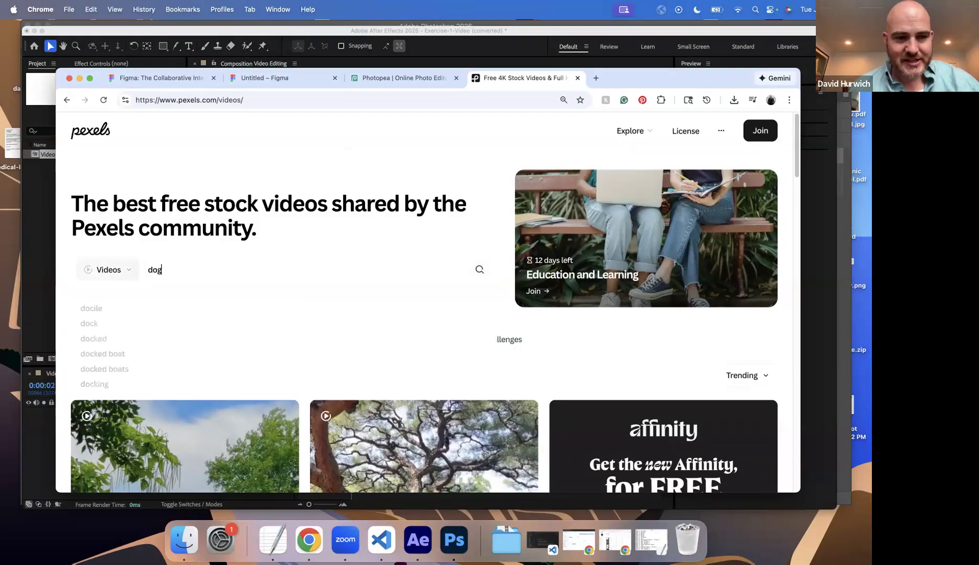
key("Return")
scroll(348, 371, "down", 10)
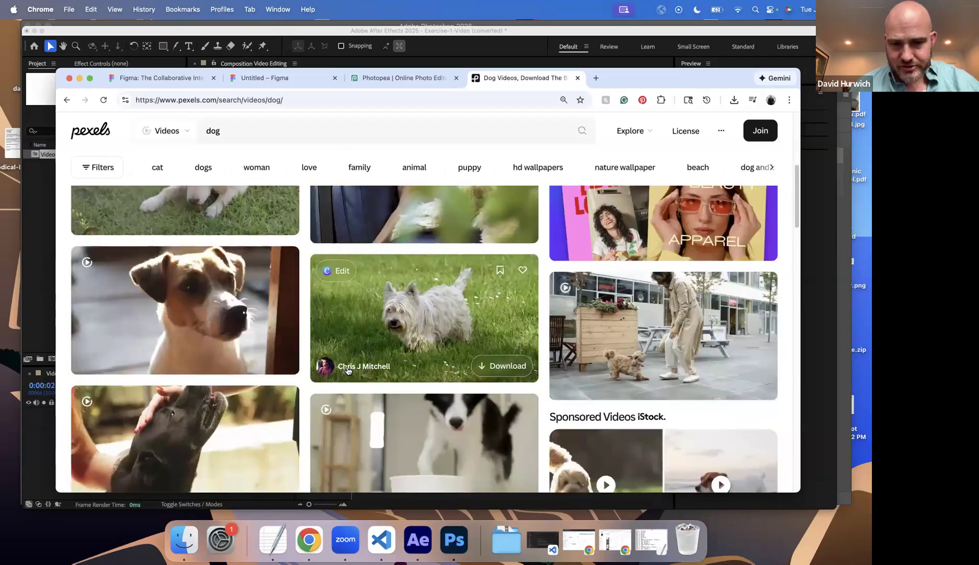
scroll(348, 371, "down", 15)
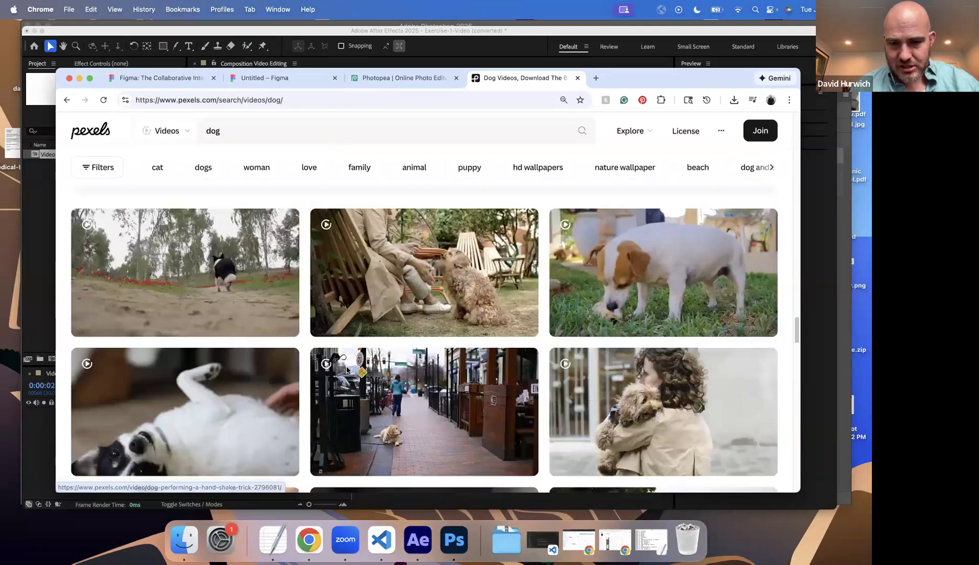
scroll(349, 371, "up", 15)
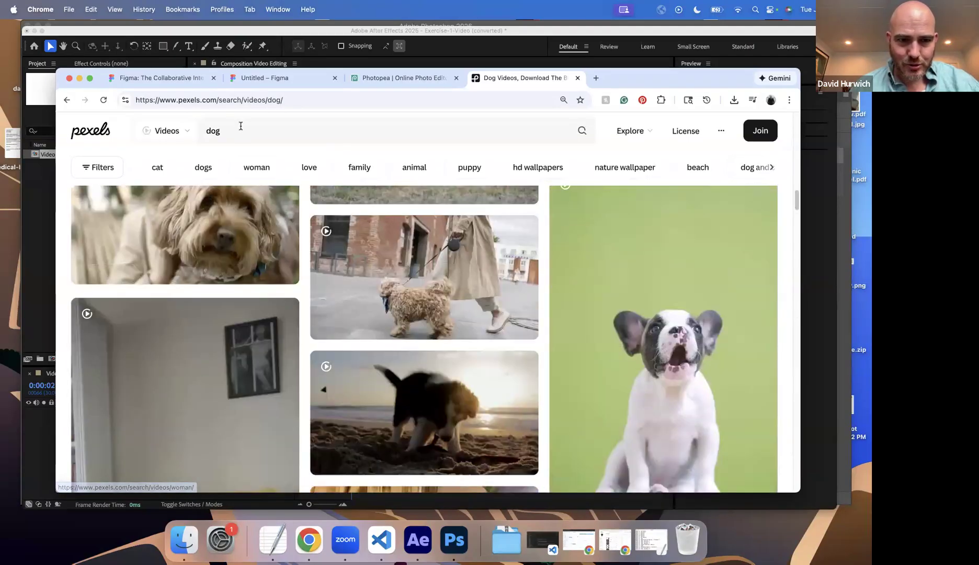
Step: Search the stock videos for coffee and open the Pouring Of Coffee video
left_click(241, 126)
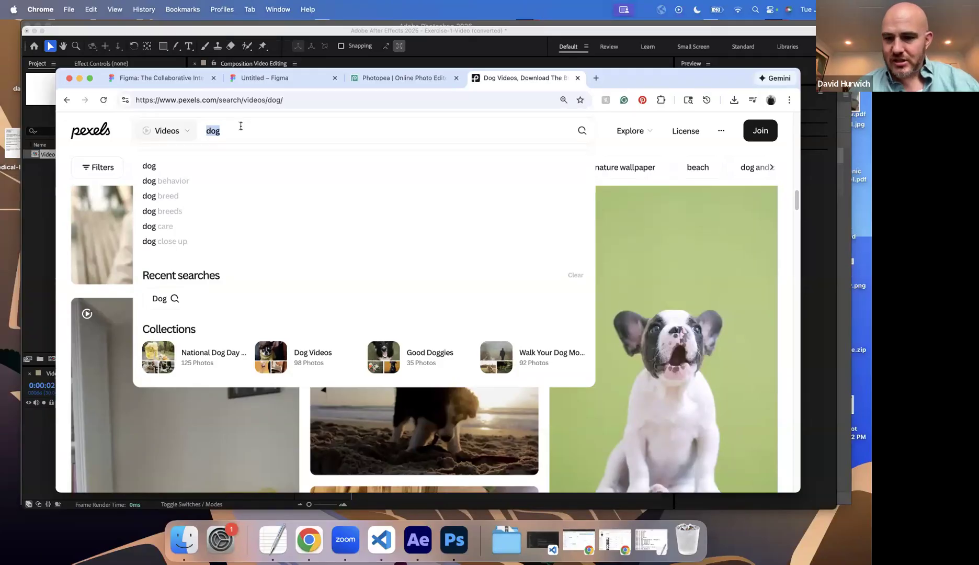
type("coffee")
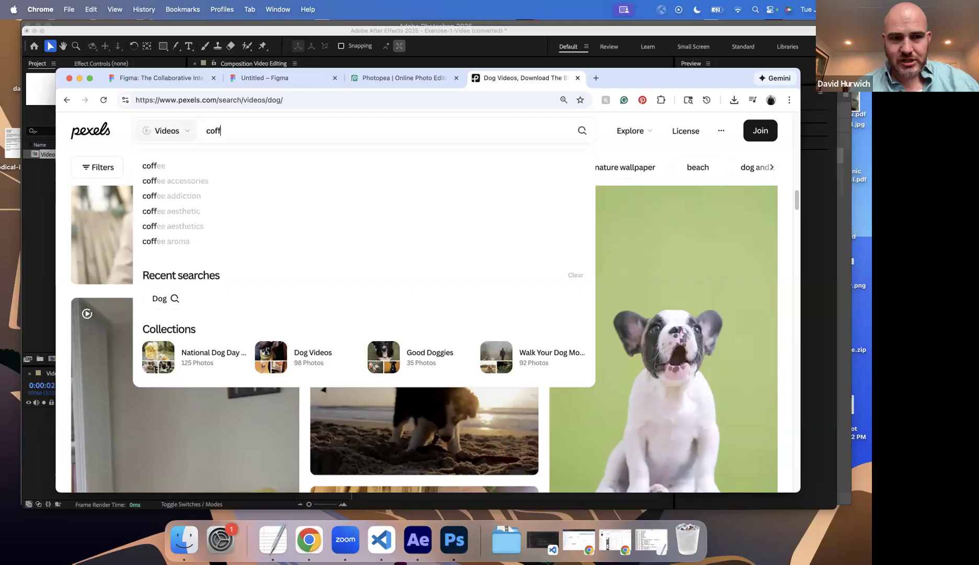
key("Return")
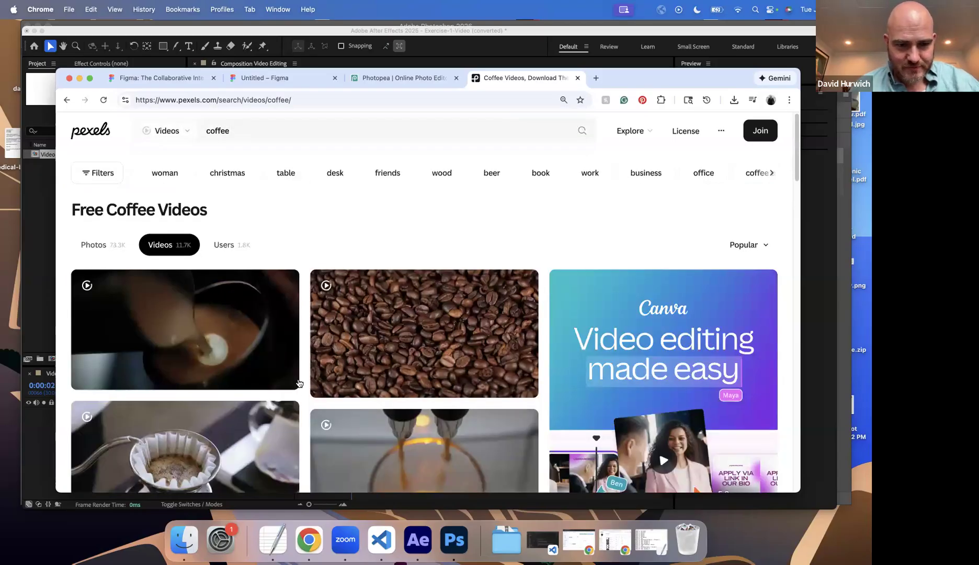
scroll(314, 387, "down", 5)
left_click(165, 287)
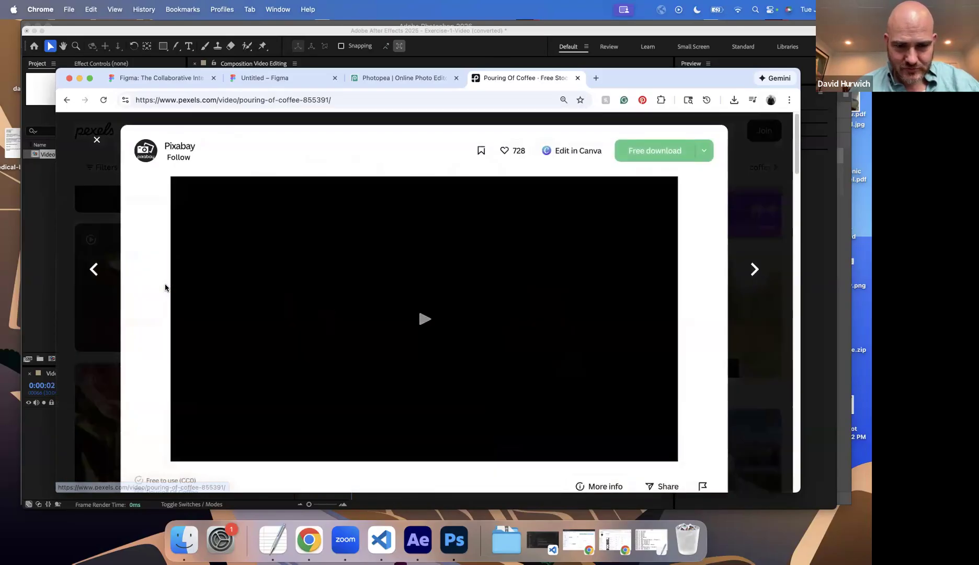
Step: Choose the SD 960x540 size and start the free download of the coffee-pouring video
left_click(704, 151)
left_click(624, 209)
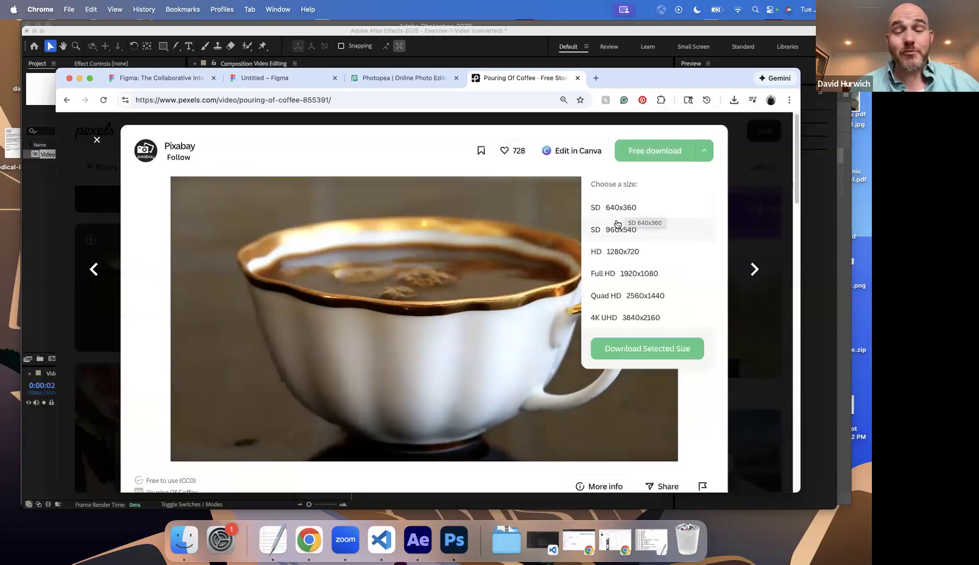
left_click(618, 229)
left_click(601, 253)
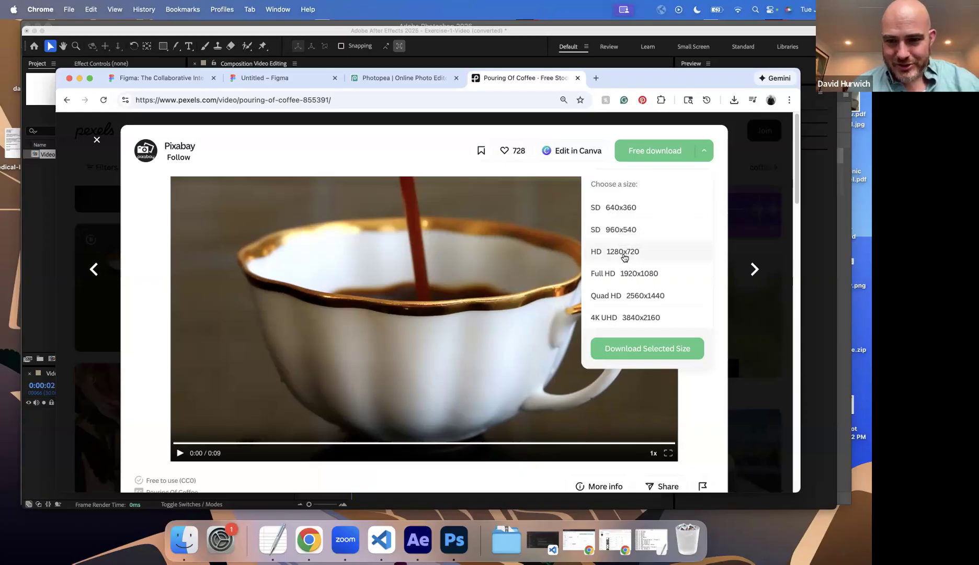
left_click(621, 236)
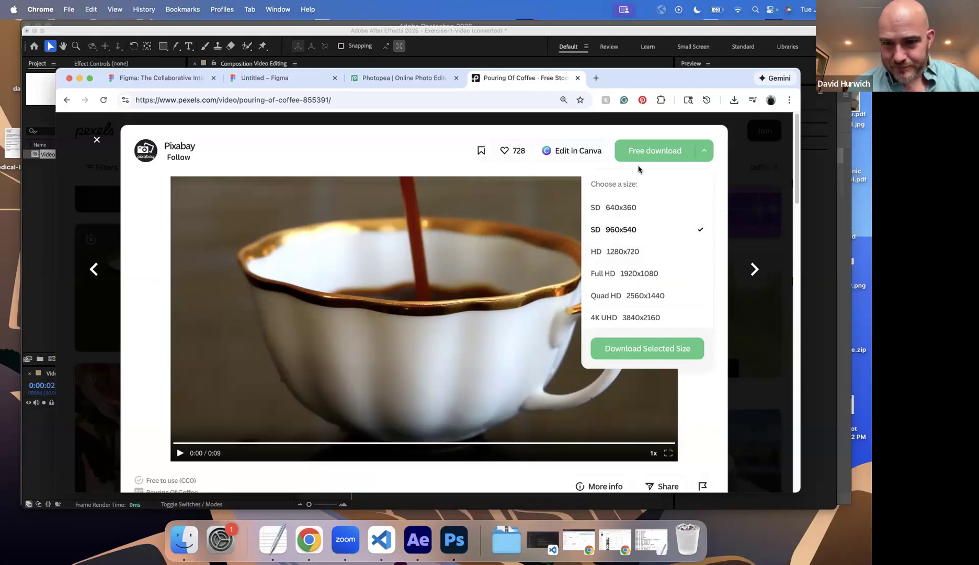
left_click(644, 150)
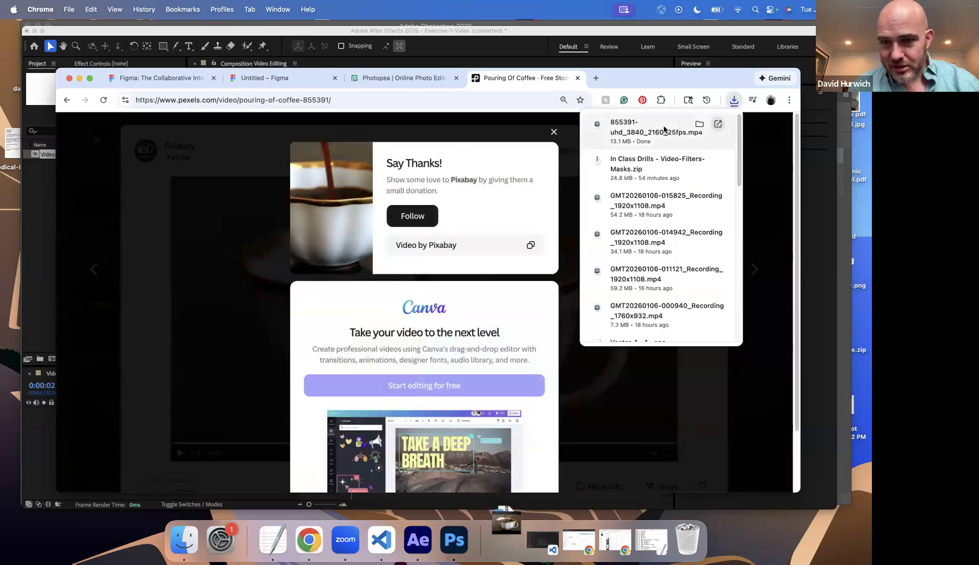
Step: Switch to Finder and rename the newly downloaded video in the Downloads folder as coffee
left_click(179, 541)
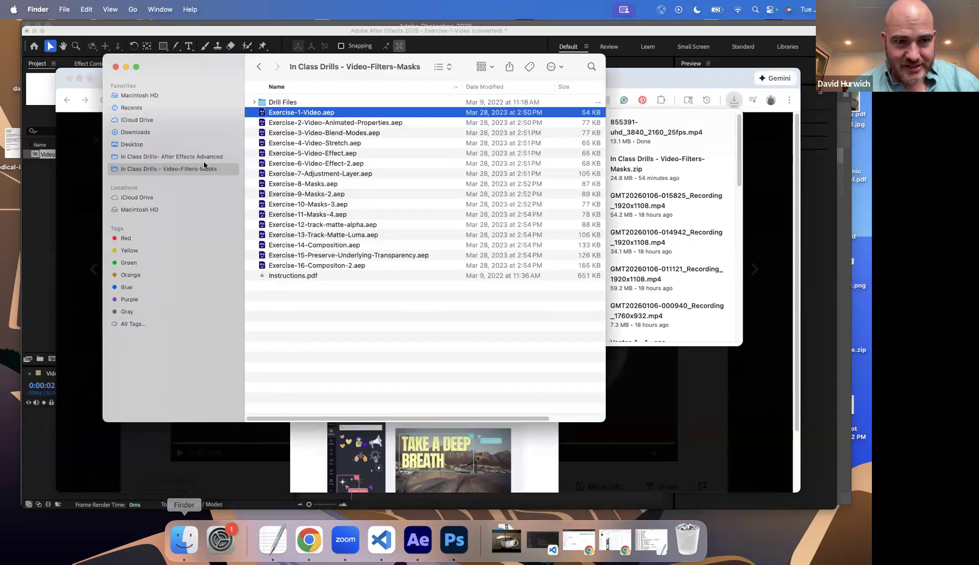
left_click(178, 132)
left_click(315, 107)
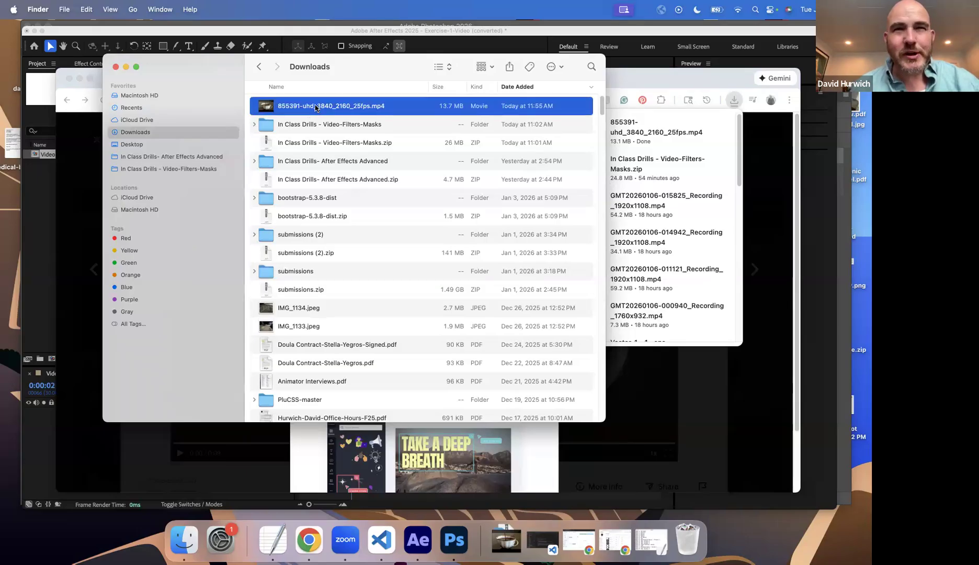
key("Return")
type("coffee")
key("Return")
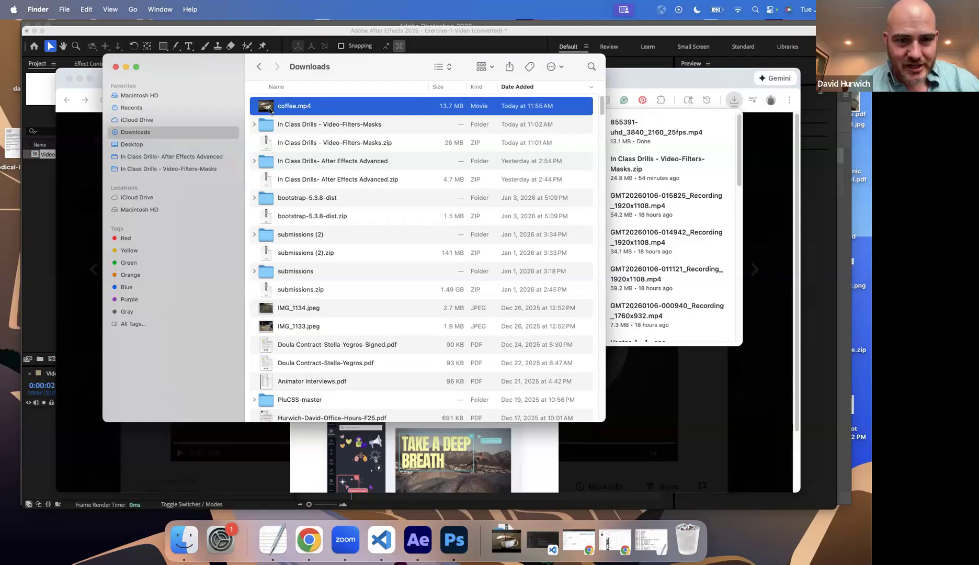
Step: Move coffee.mp4 into the Drill Files folder of In Class Drills - Video-Filters-Masks and switch back to After Effects
mouse_move(265, 108)
left_mouse_down()
mouse_move(278, 183)
mouse_move(273, 103)
mouse_move(280, 106)
left_mouse_up()
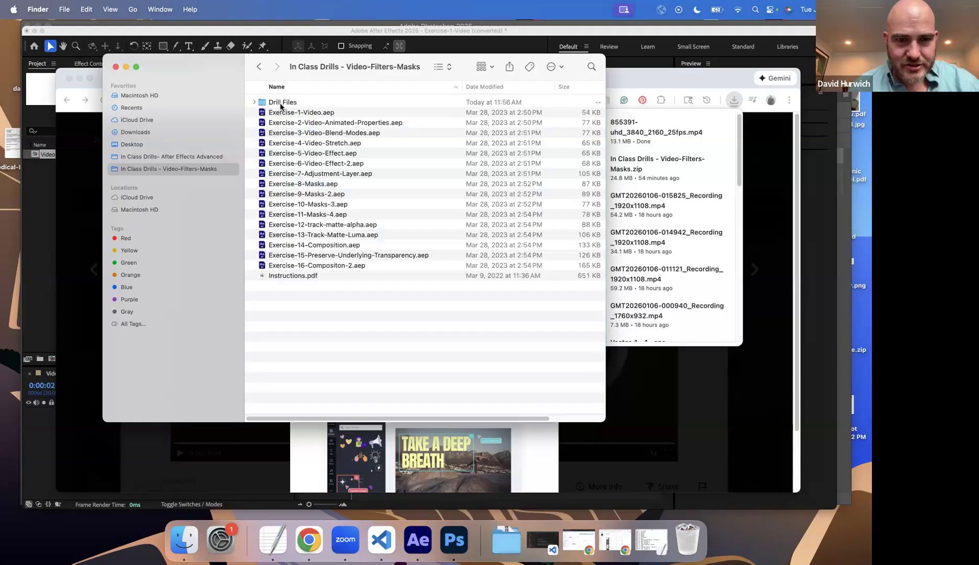
left_click(255, 103)
left_click(254, 103)
left_click(84, 261)
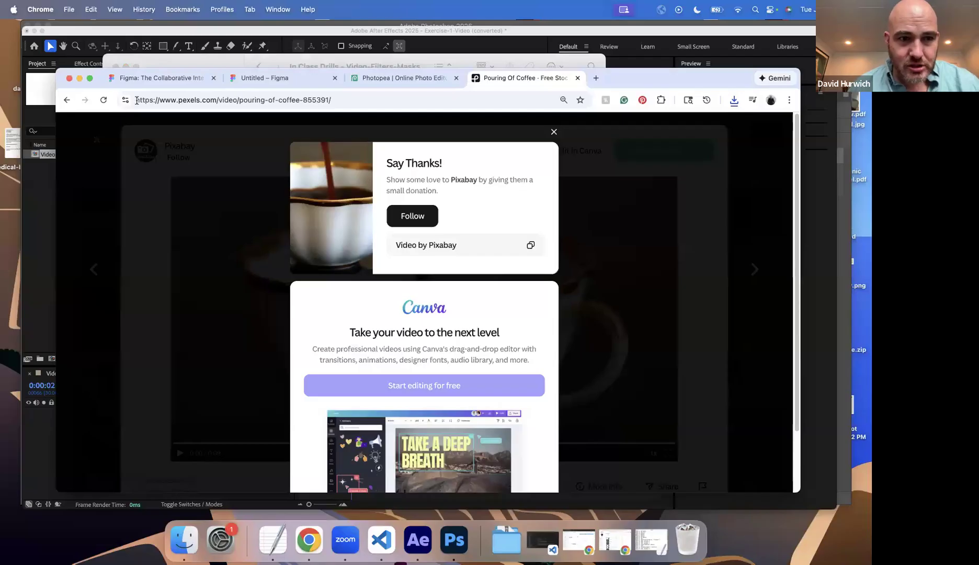
left_click(33, 224)
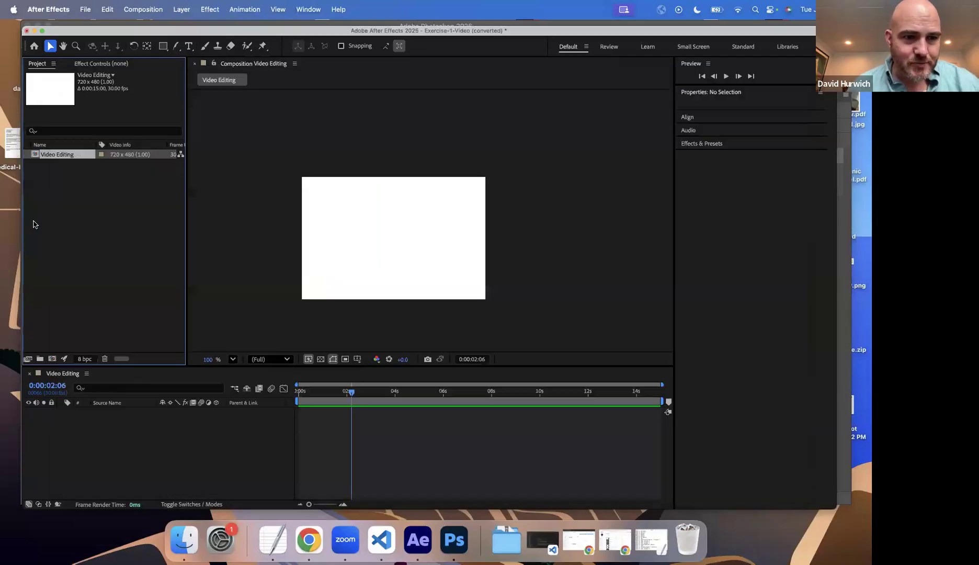
Step: Start a footage file import and browse to Drill Files within the In Class Drills - Video-Filters-Masks folder
left_click(88, 9)
mouse_move(131, 162)
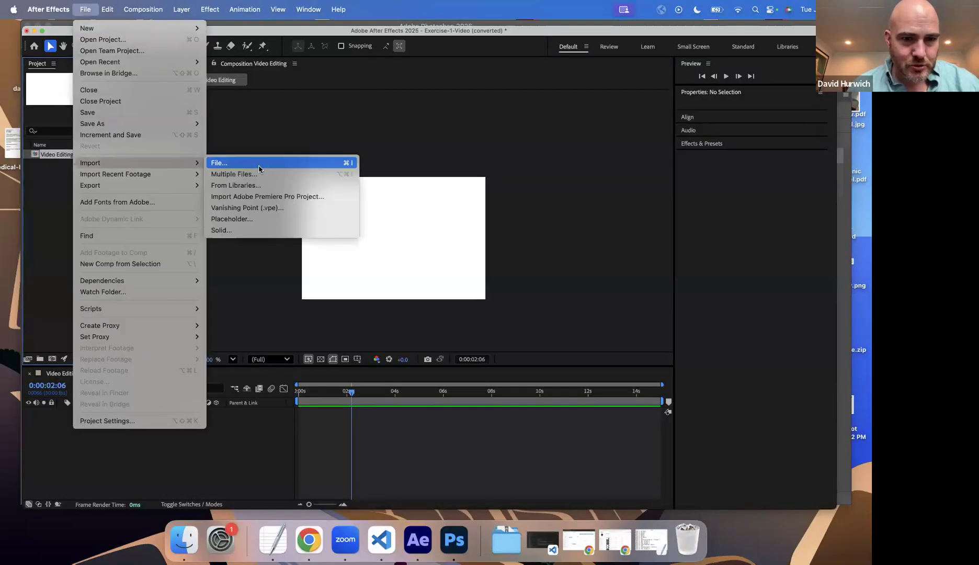
left_click(258, 164)
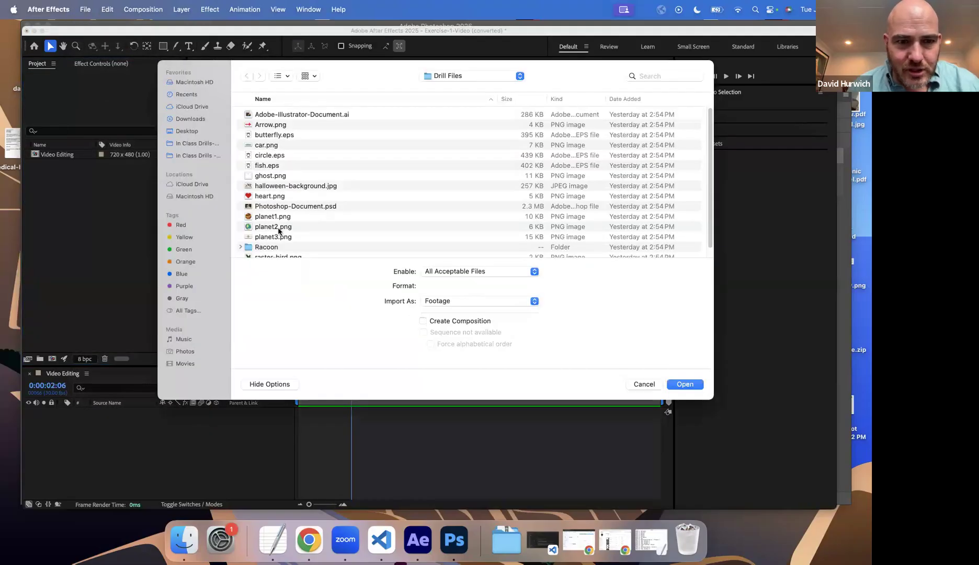
scroll(284, 230, "down", 2)
scroll(267, 157, "up", 2)
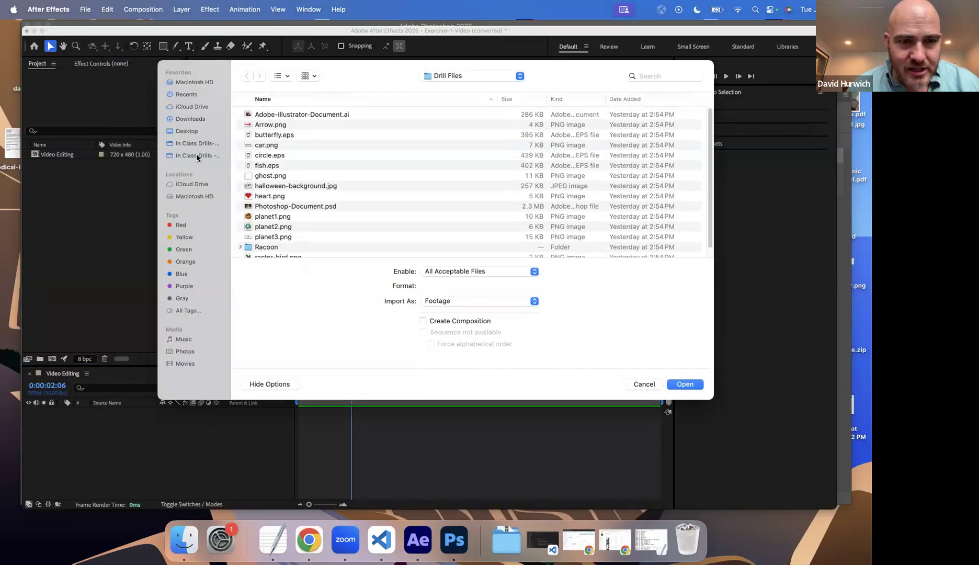
left_click(197, 156)
left_click(268, 114)
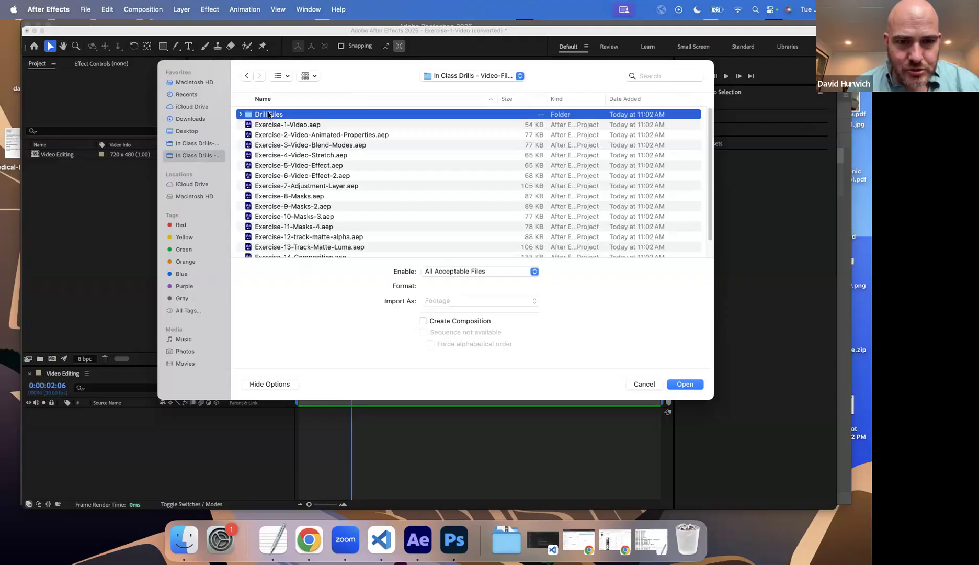
double_click(268, 115)
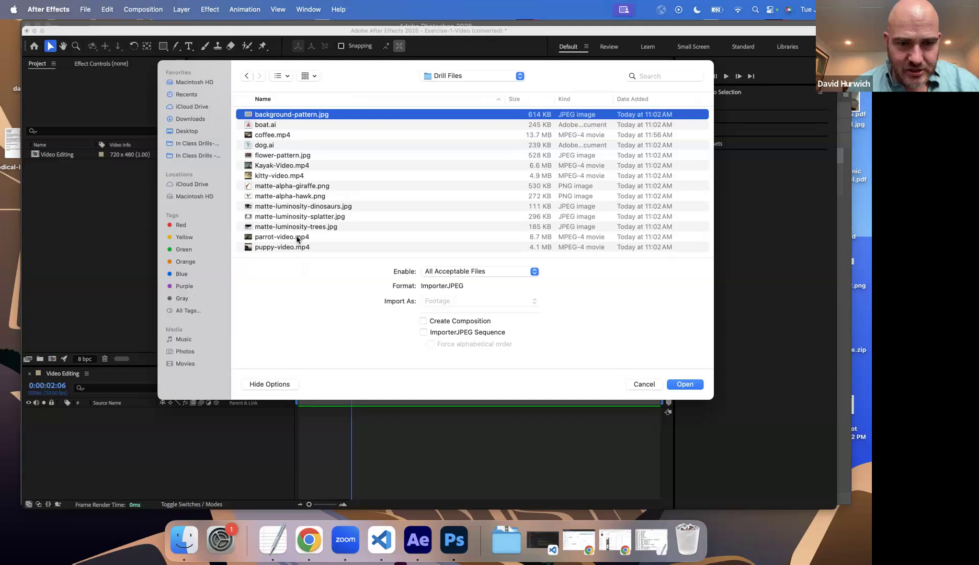
Step: Import parrot-video.mp4, puppy-video.mp4, kitty-video.mp4 and Kayak-Video.mp4 together as footage
left_click(296, 238)
left_click(286, 248, "super")
left_click(271, 176, "super")
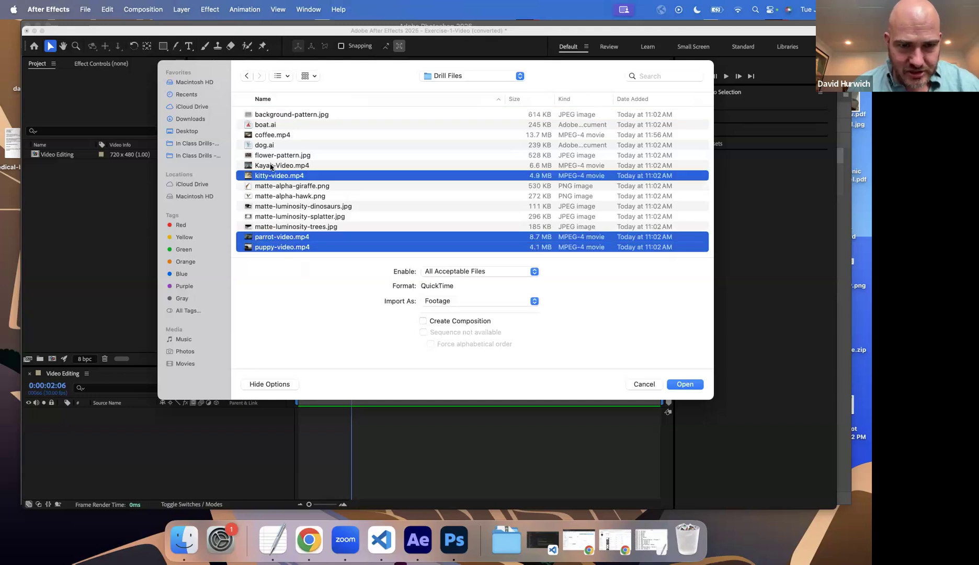
left_click(271, 166, "super")
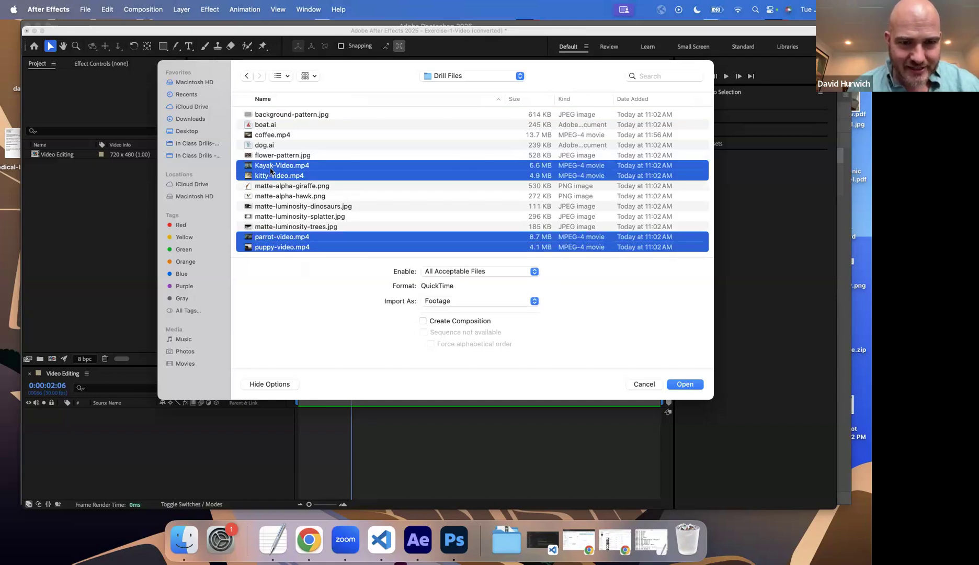
left_click(685, 385)
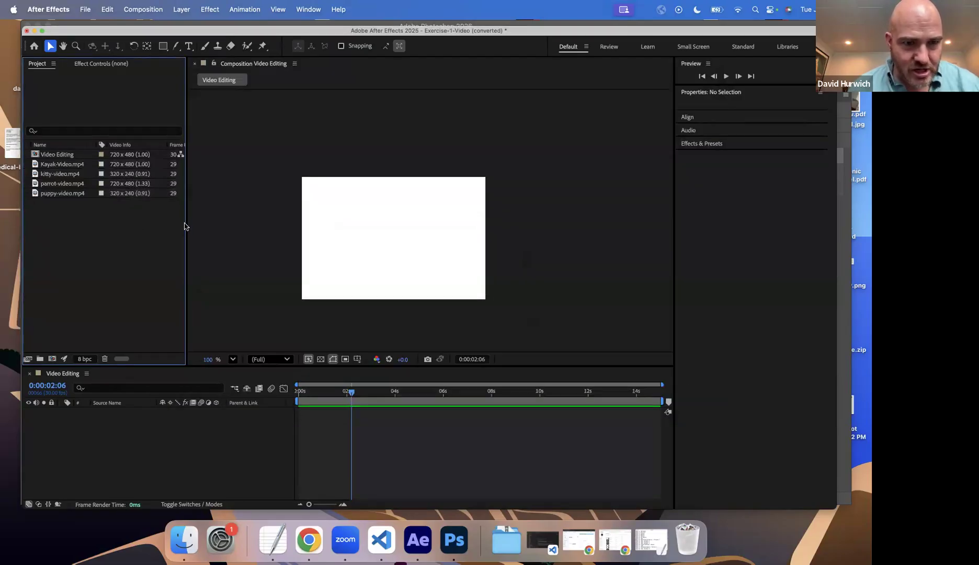
Step: Widen the project item list and examine the frame size details of the kayak, kitty and parrot videos
left_click_drag(186, 222, 377, 217)
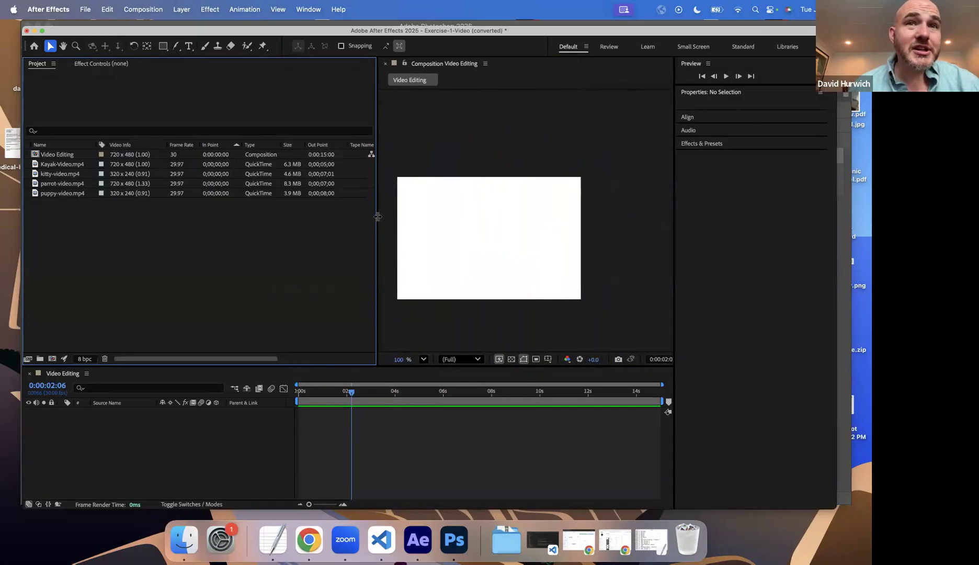
left_click(49, 164)
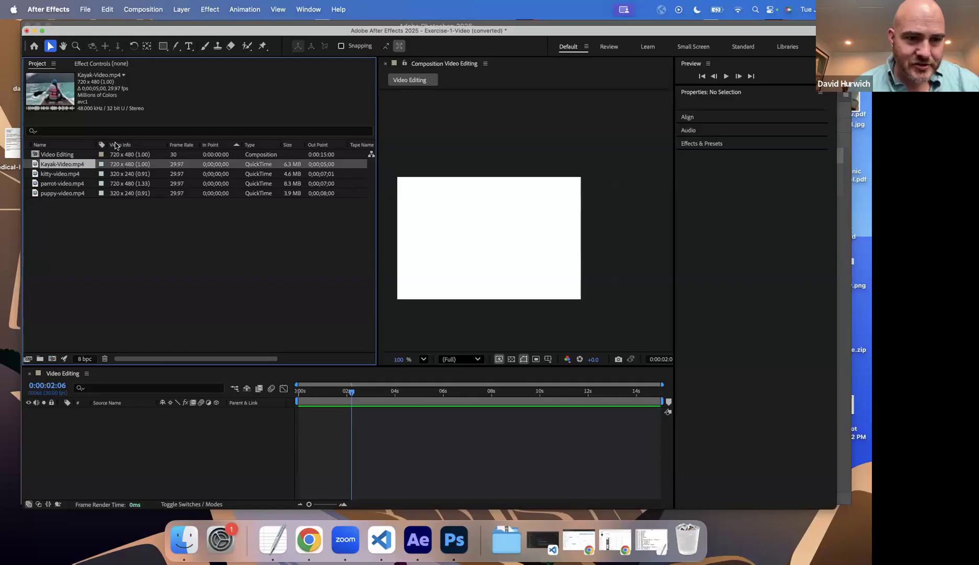
left_click(116, 175)
left_click(117, 185)
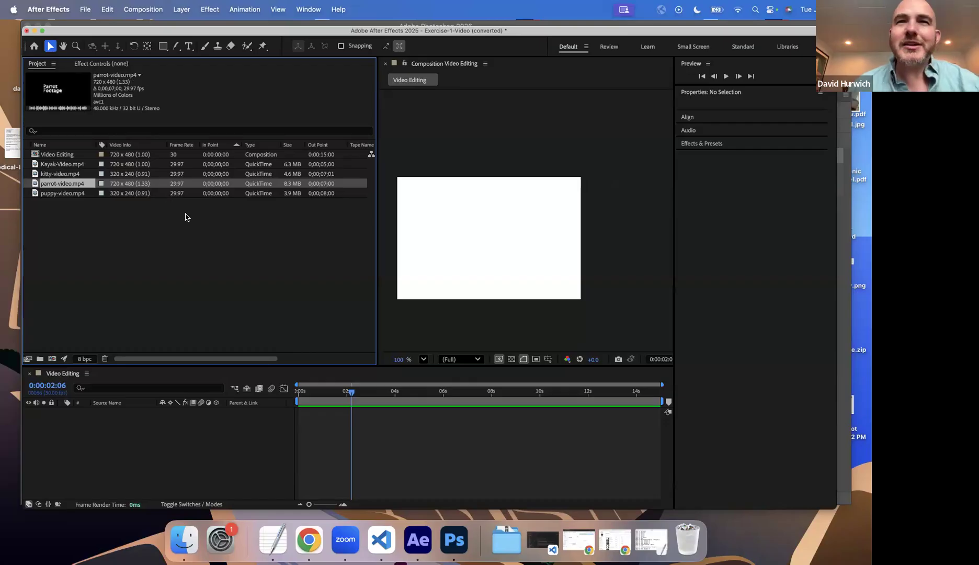
Step: Import coffee.mp4 from the Drill Files folder into the project
left_click(135, 232)
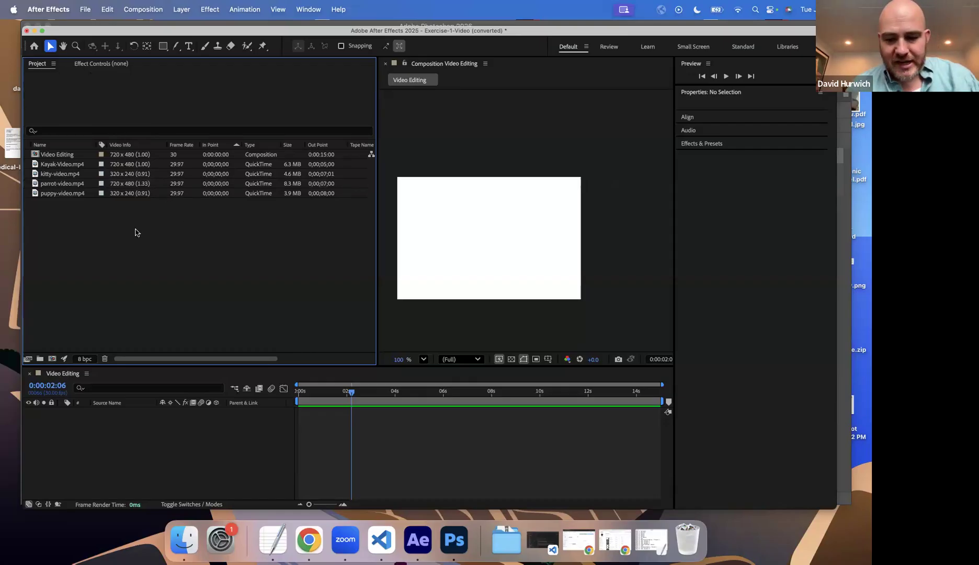
double_click(135, 232)
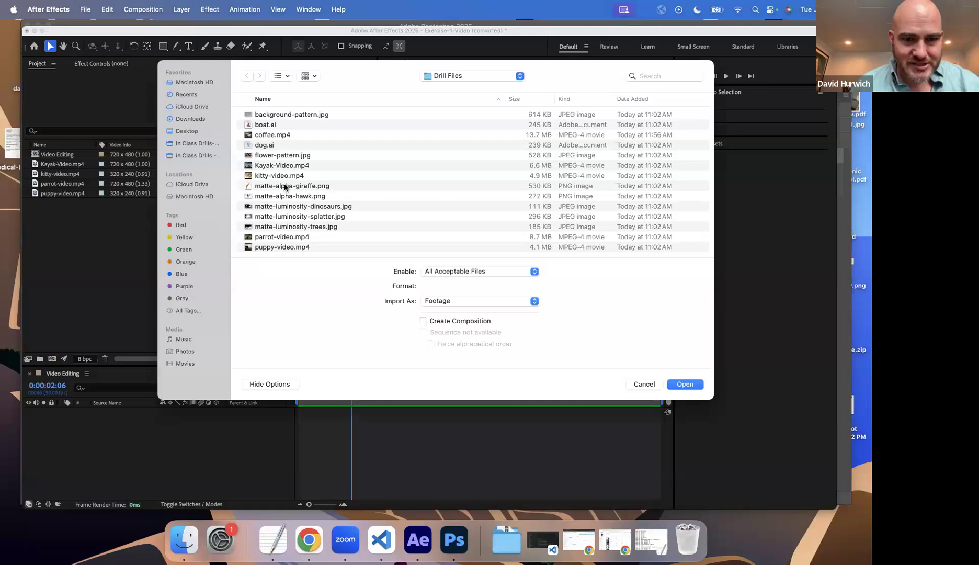
double_click(271, 136)
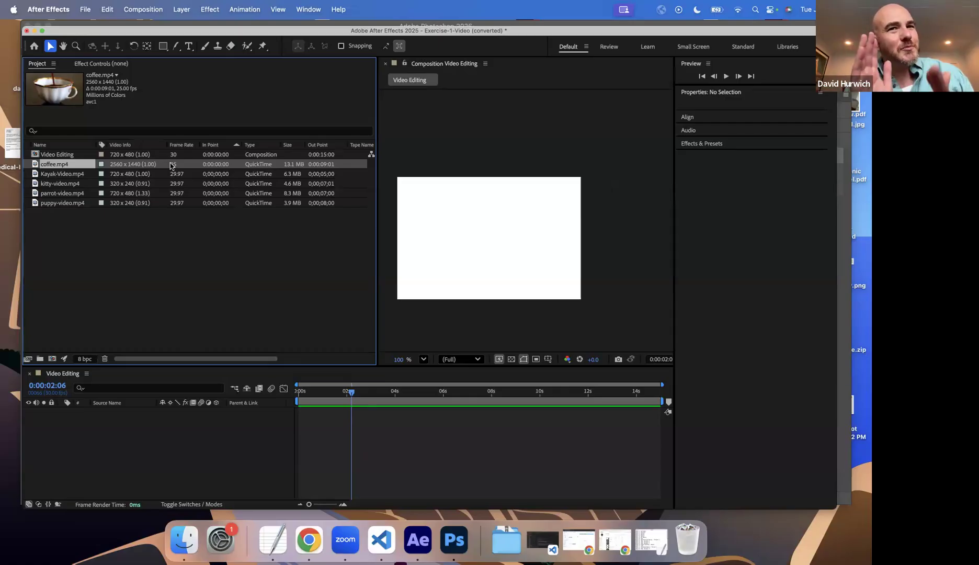
Step: Review the settings of the Video Editing composition and close them without changes
left_click(422, 131)
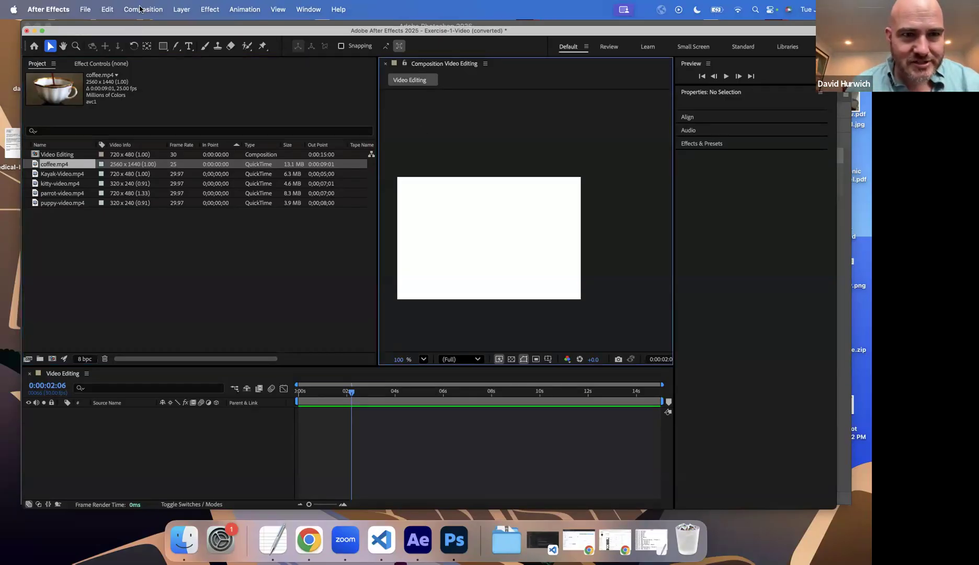
left_click(142, 9)
left_click(145, 45)
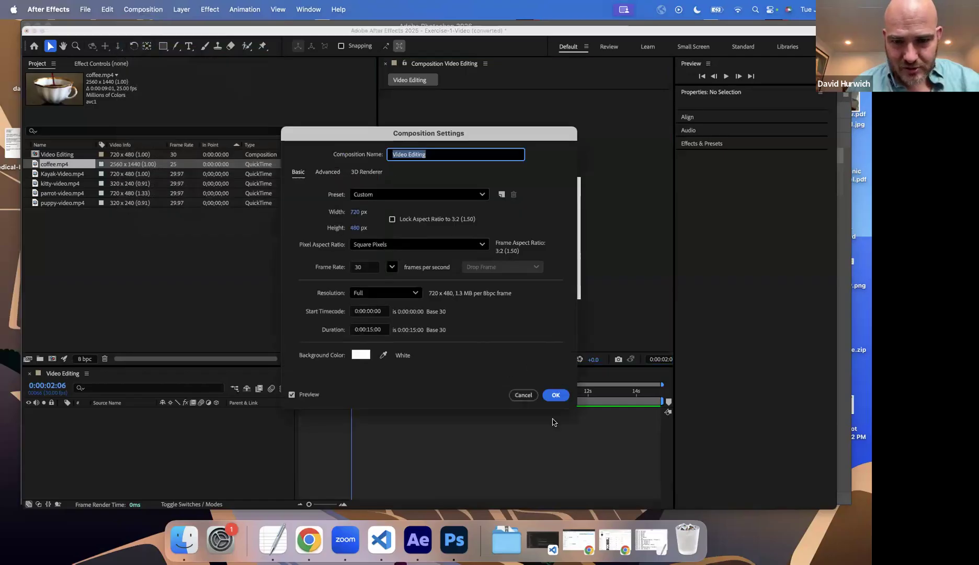
left_click(524, 395)
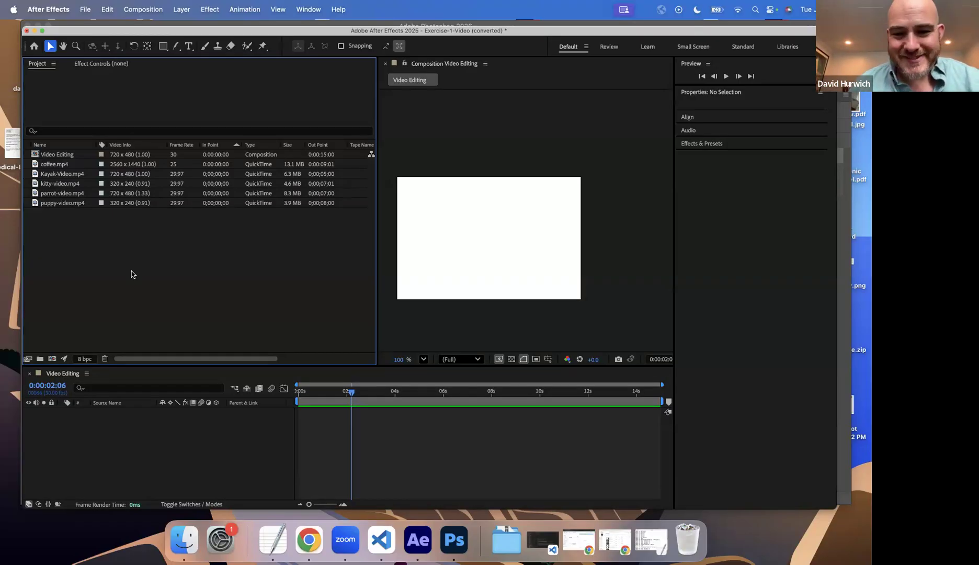
Step: Show the Duration column in the project item list and place it directly after Frame Rate
left_click_drag(131, 359, 85, 379)
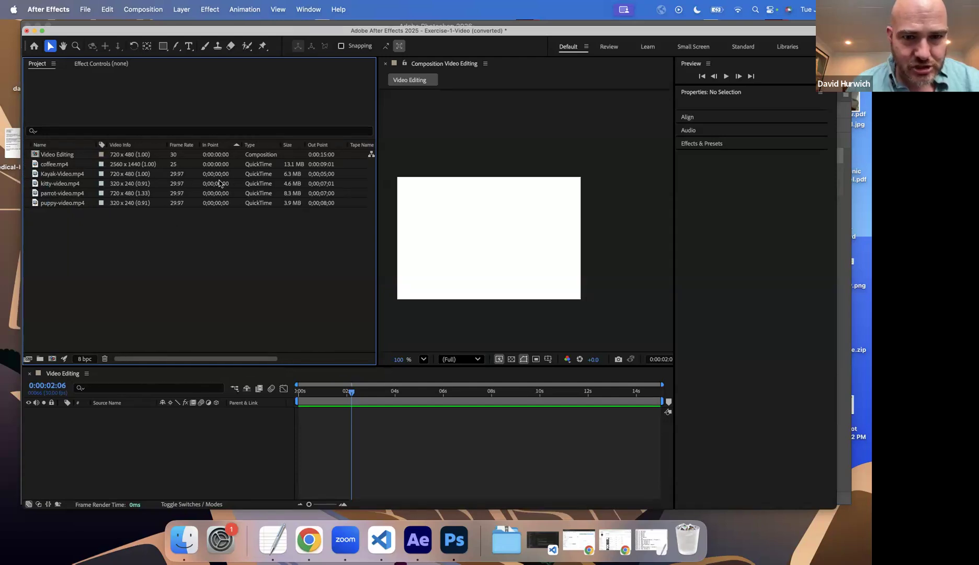
right_click(176, 146)
mouse_move(192, 179)
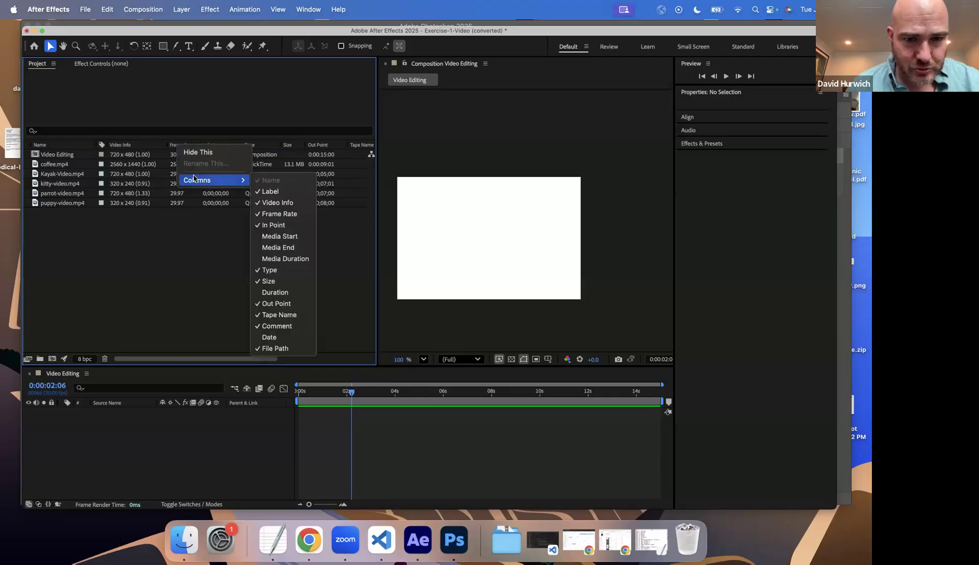
left_click(270, 294)
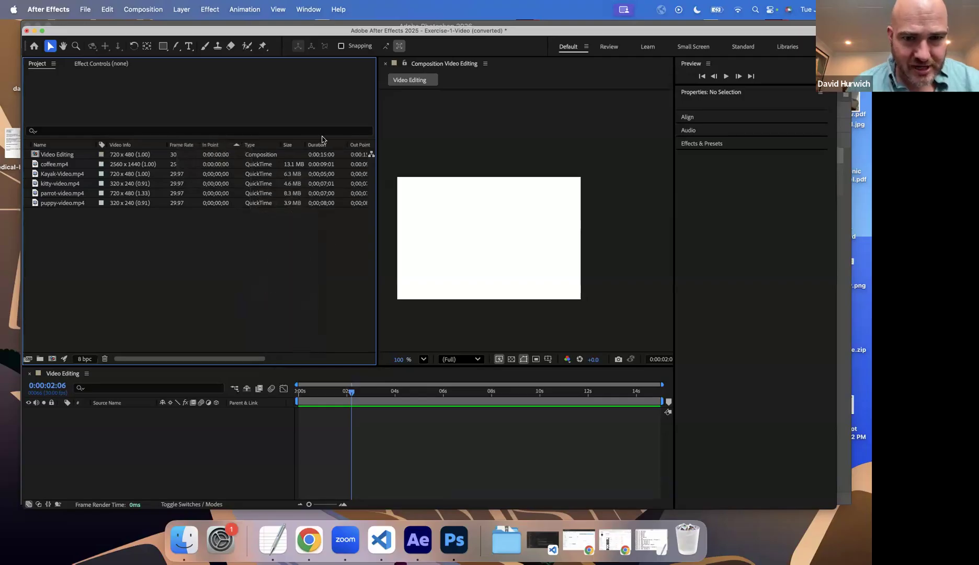
left_click_drag(316, 147, 207, 145)
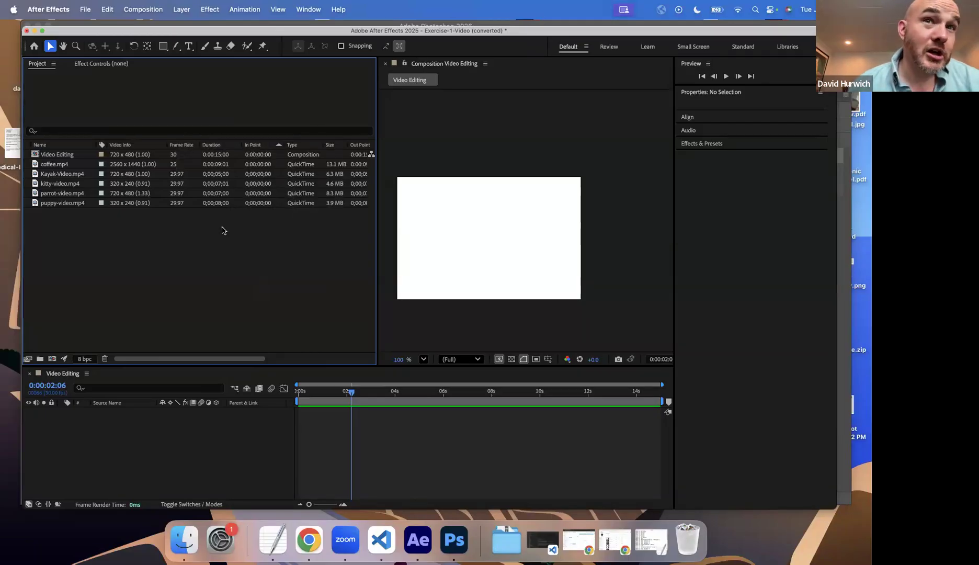
Step: Examine the durations of the imported videos and narrow the project item list
left_click(212, 165)
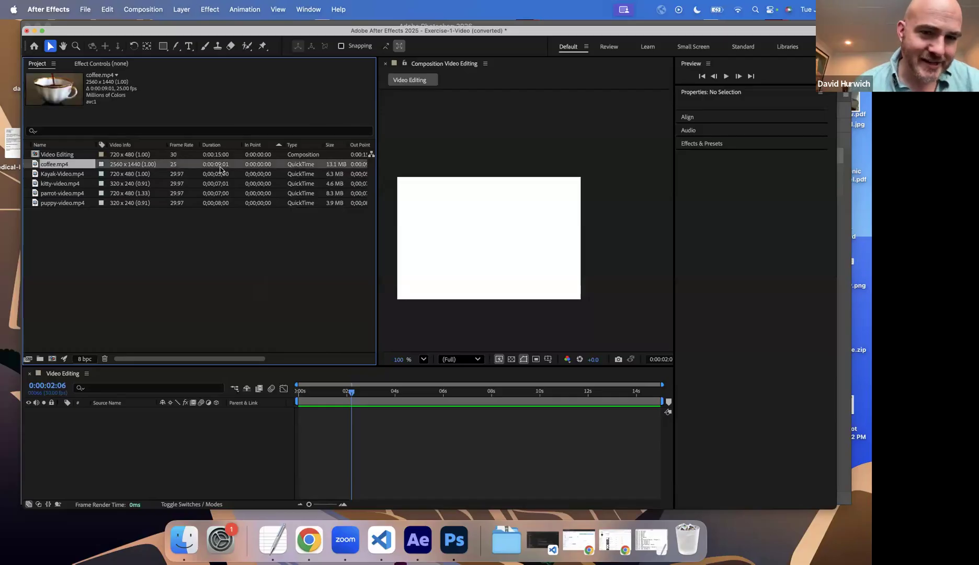
key("Down")
key("Down")
key("Down")
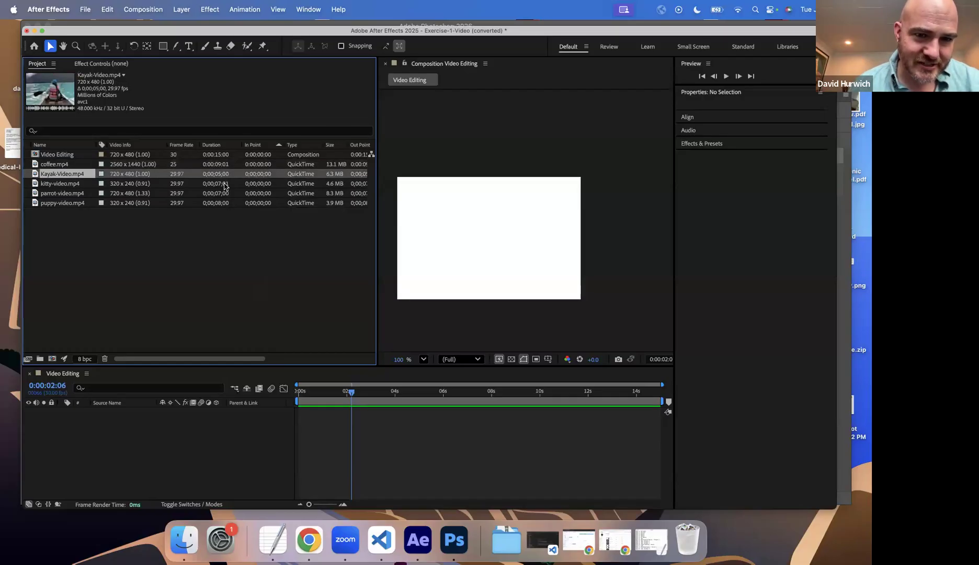
left_click(222, 204)
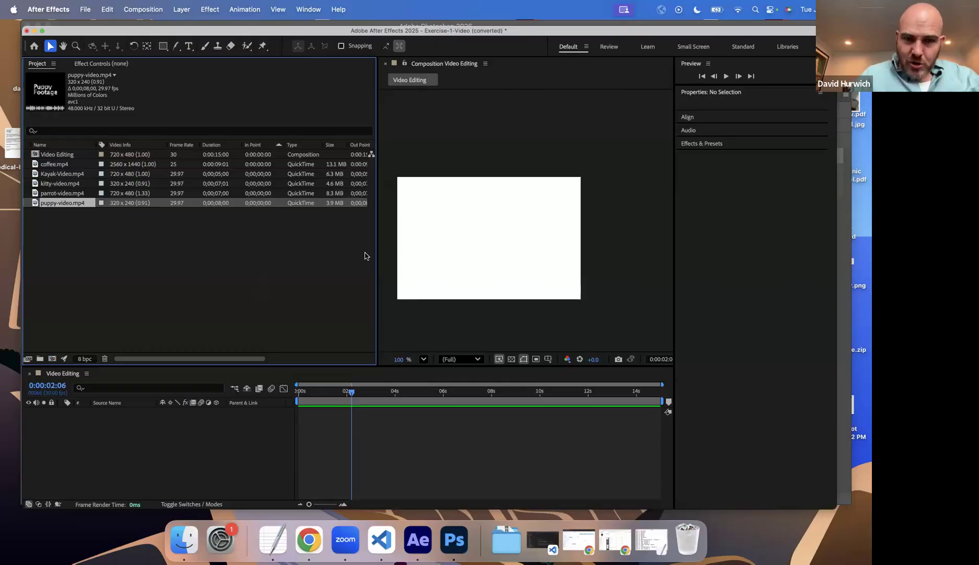
left_click_drag(377, 245, 213, 224)
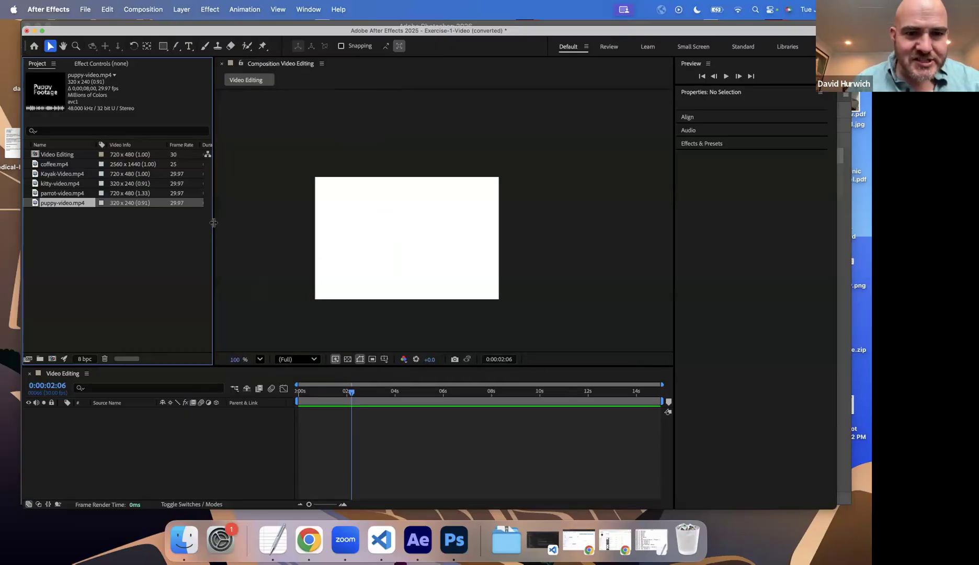
Step: Switch to TextEdit and add the lines "Editing" and "Adobe Premiere Pro" below "Video", separated by a blank line
left_click(270, 535)
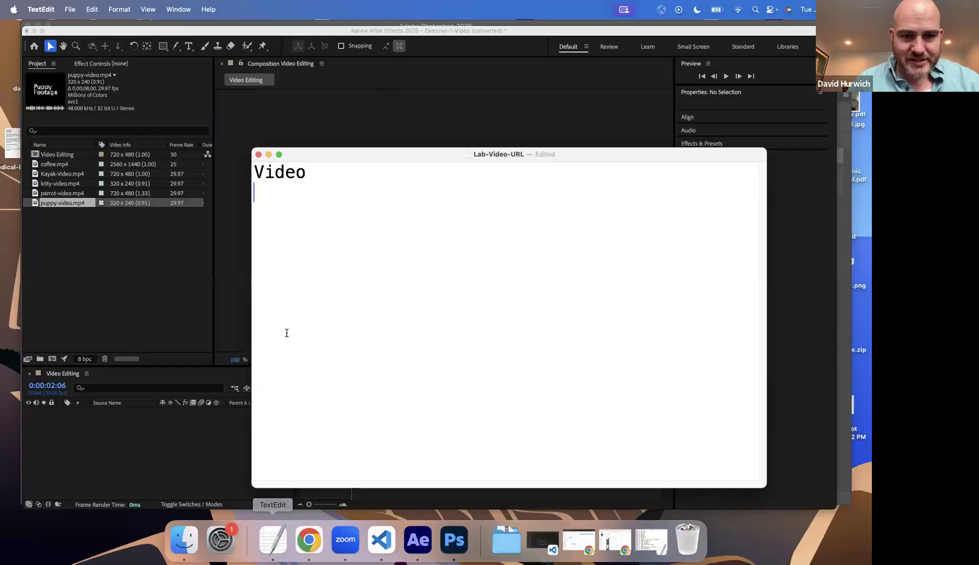
key("Return")
type("Editing")
key("Return")
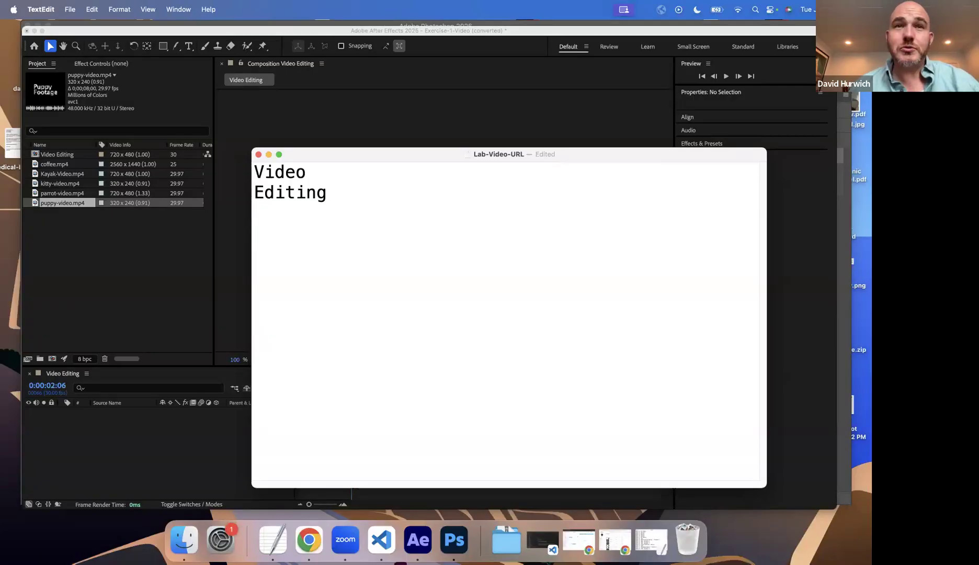
type("Adobe Premiere Pro")
key("Return")
key("Return")
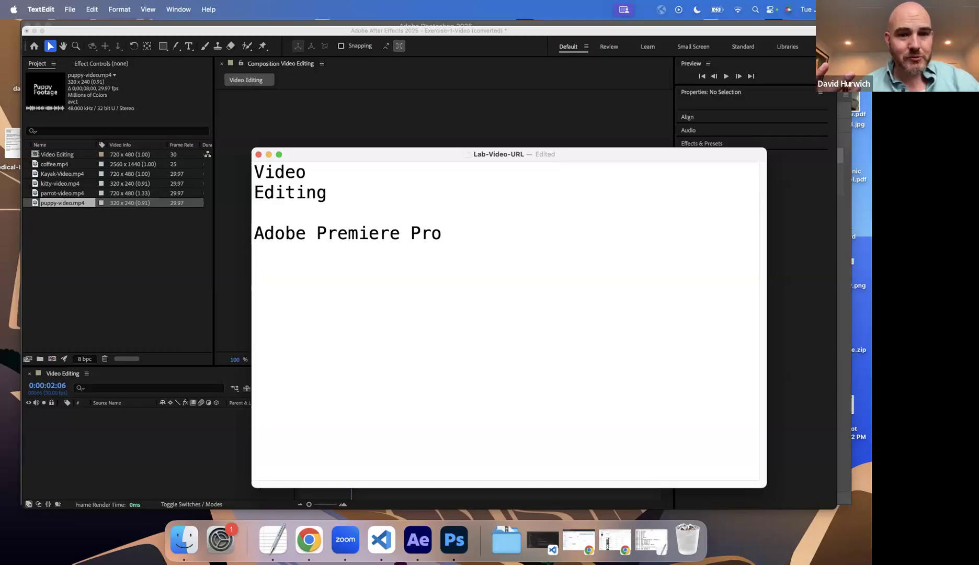
key("BackSpace")
key("BackSpace")
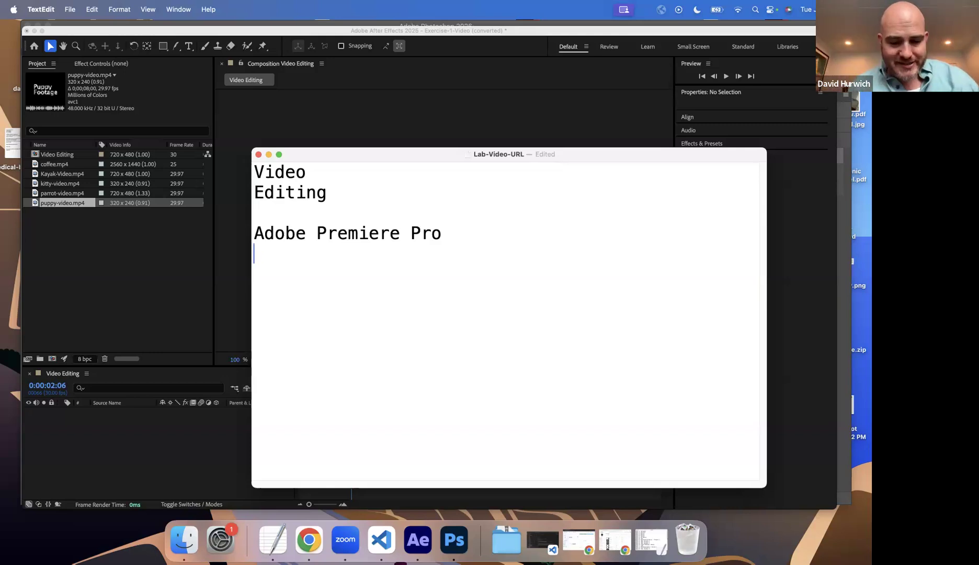
type("edi")
key("BackSpace")
key("BackSpace")
key("BackSpace")
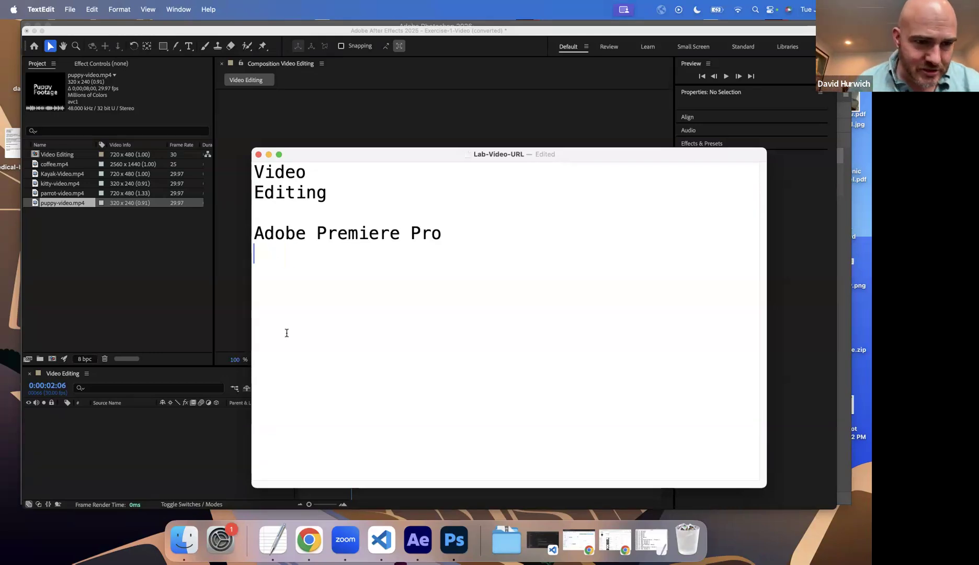
Step: Switch back to After Effects, open puppy-video.mp4 in the Footage viewer and group that viewer with the Composition viewer
left_click(72, 235)
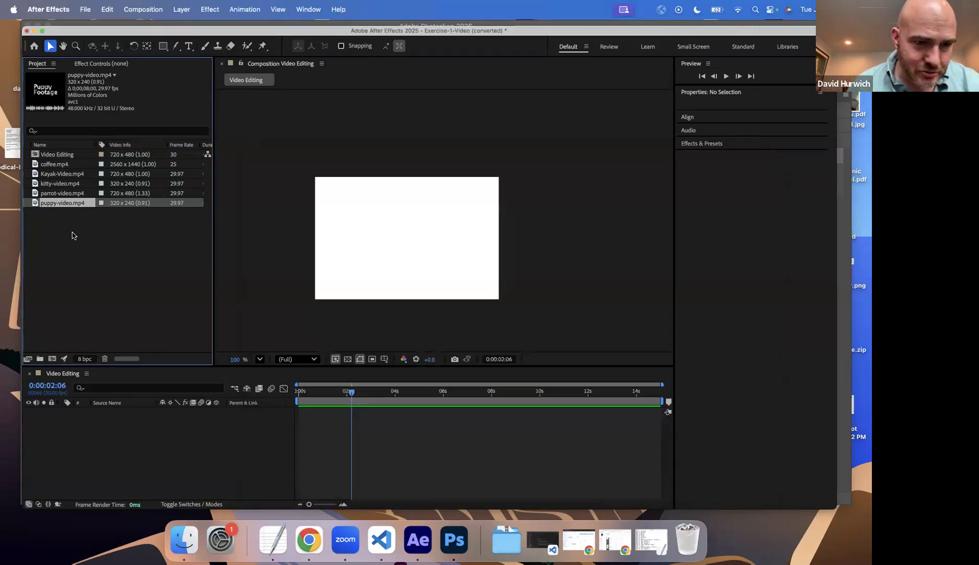
double_click(35, 204)
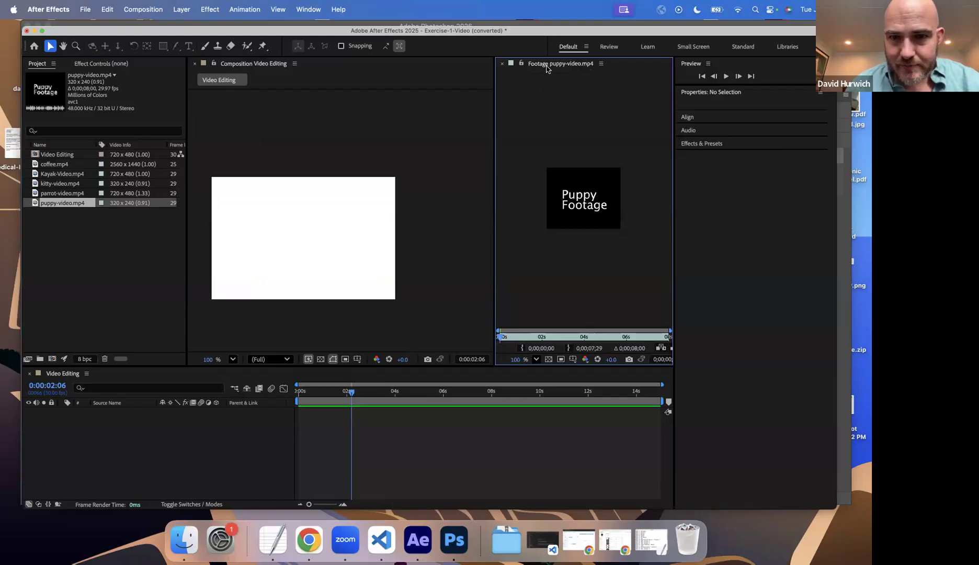
left_click_drag(546, 66, 384, 70)
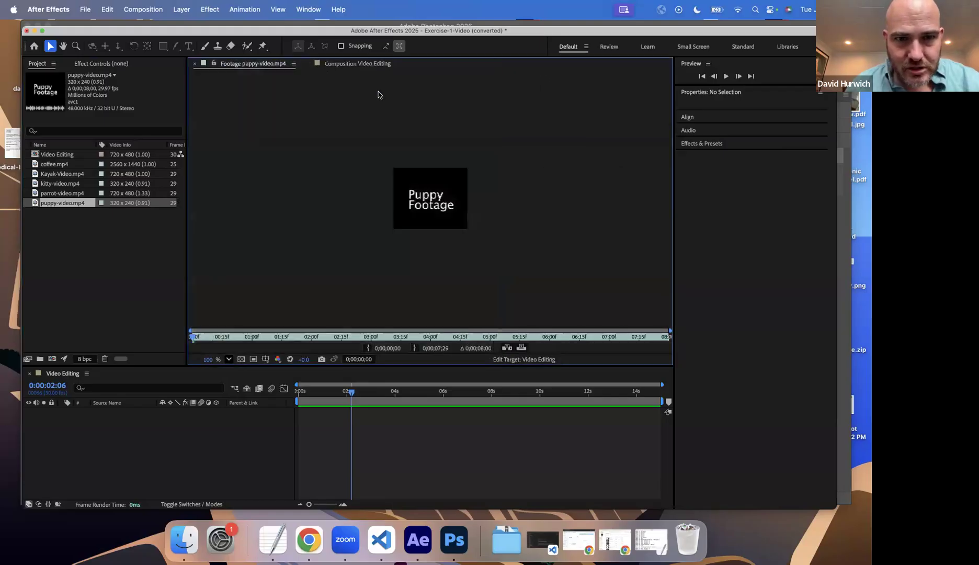
left_click(359, 65)
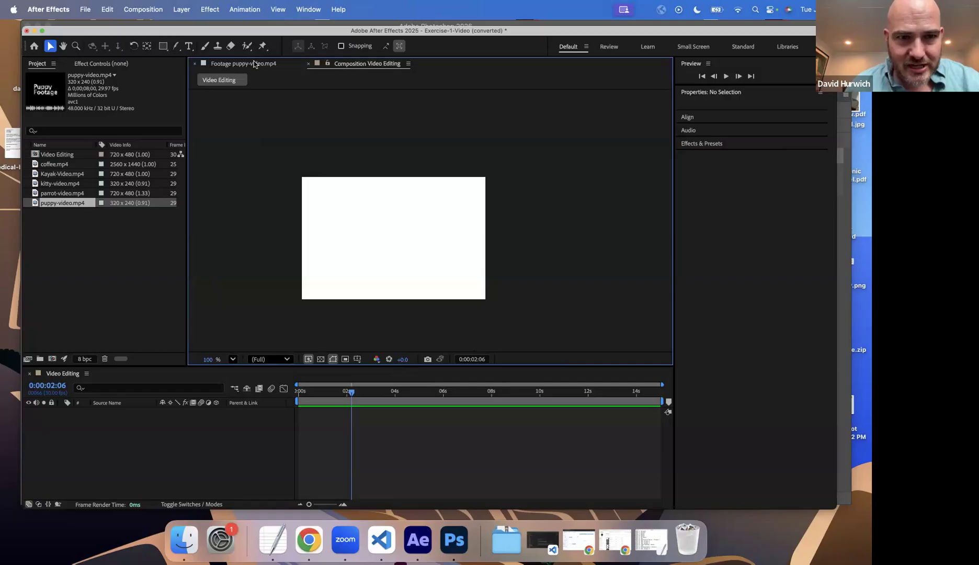
left_click(227, 65)
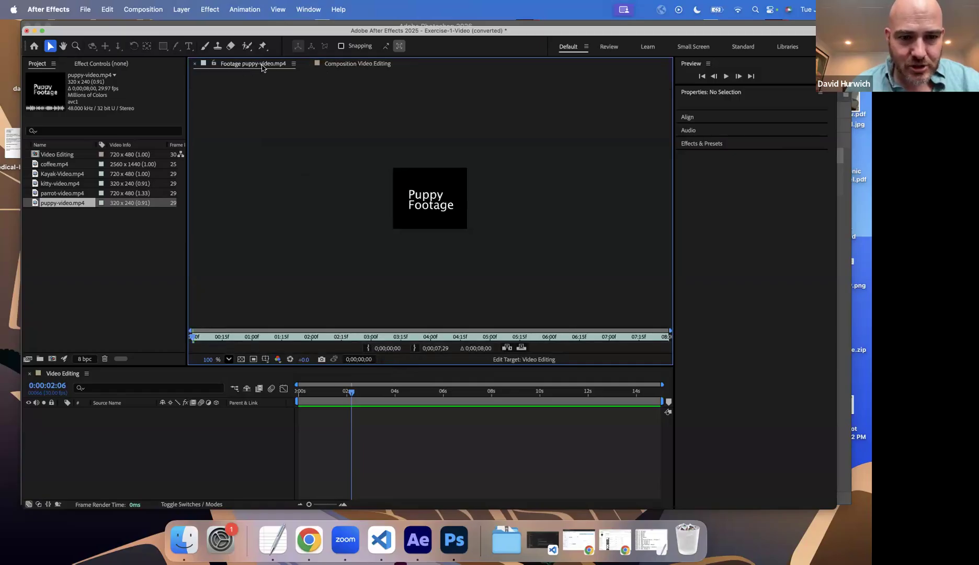
Step: Play the puppy-video.mp4 footage from its beginning to review the clip
mouse_move(198, 339)
left_mouse_down()
mouse_move(556, 339)
mouse_move(190, 340)
left_mouse_up()
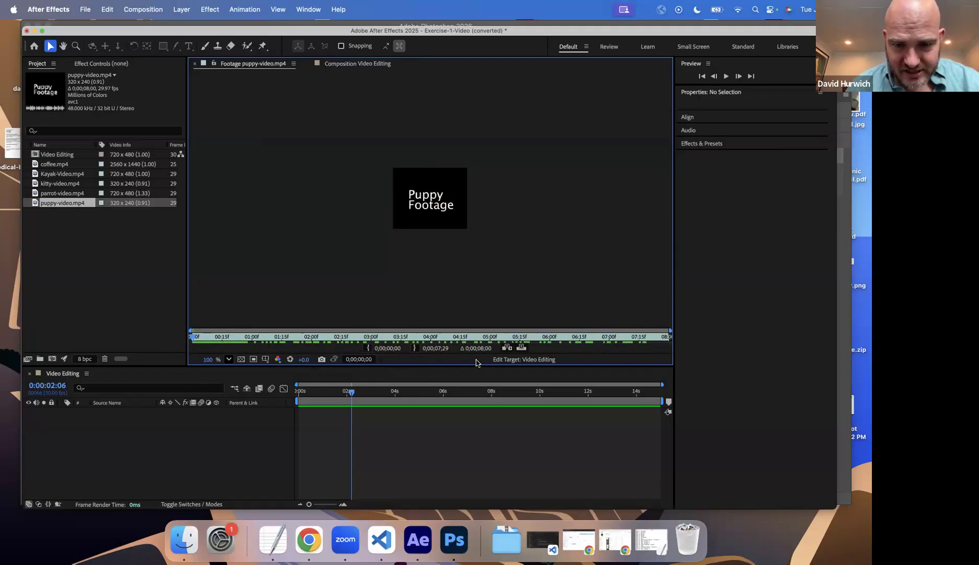
key("space")
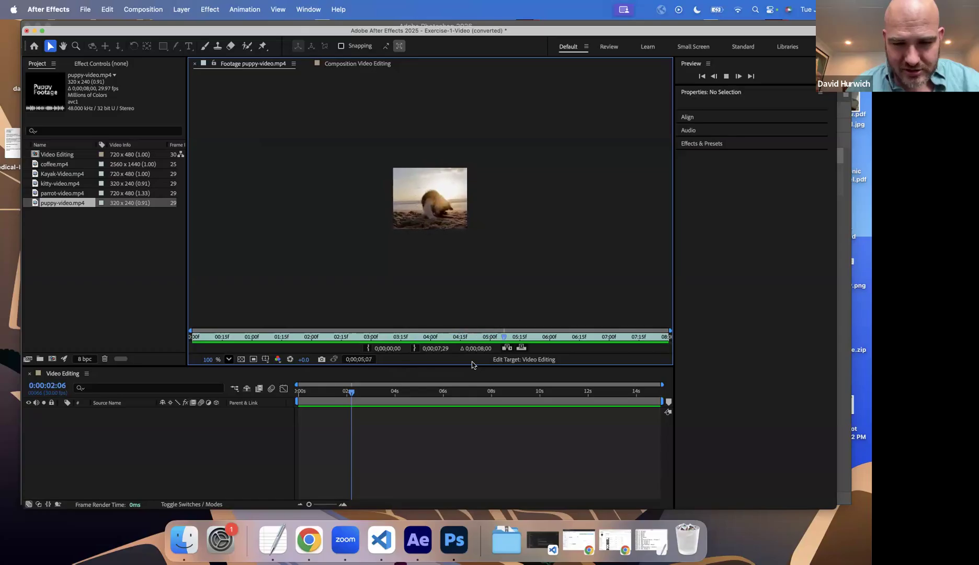
key("space")
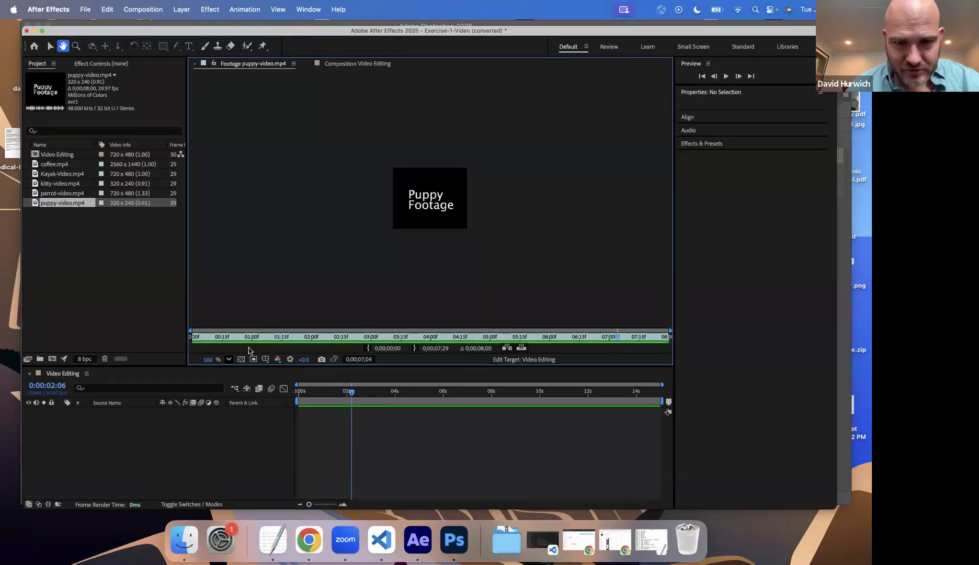
left_click_drag(223, 338, 180, 339)
key("space")
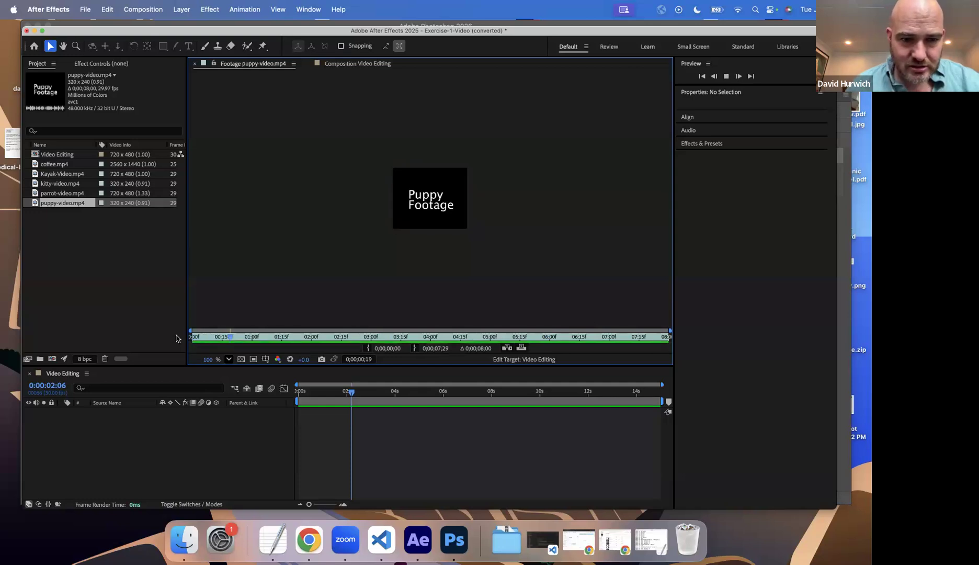
Step: Magnify the Footage viewer to 200% and move its current time to 0;00;01;00, where the puppy shot begins
left_click(253, 339)
mouse_move(253, 339)
left_mouse_down()
mouse_move(193, 339)
mouse_move(240, 341)
left_mouse_up()
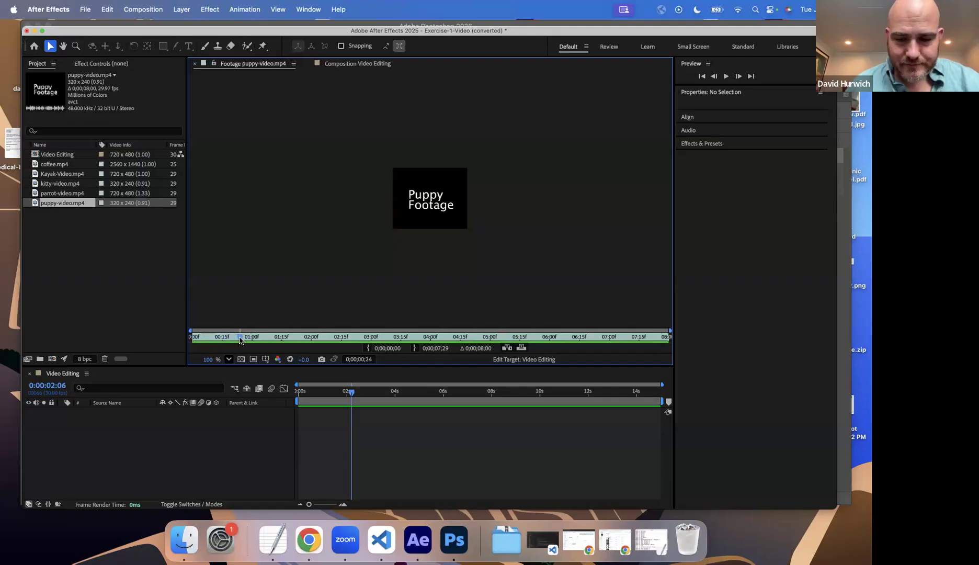
key(".")
key(".")
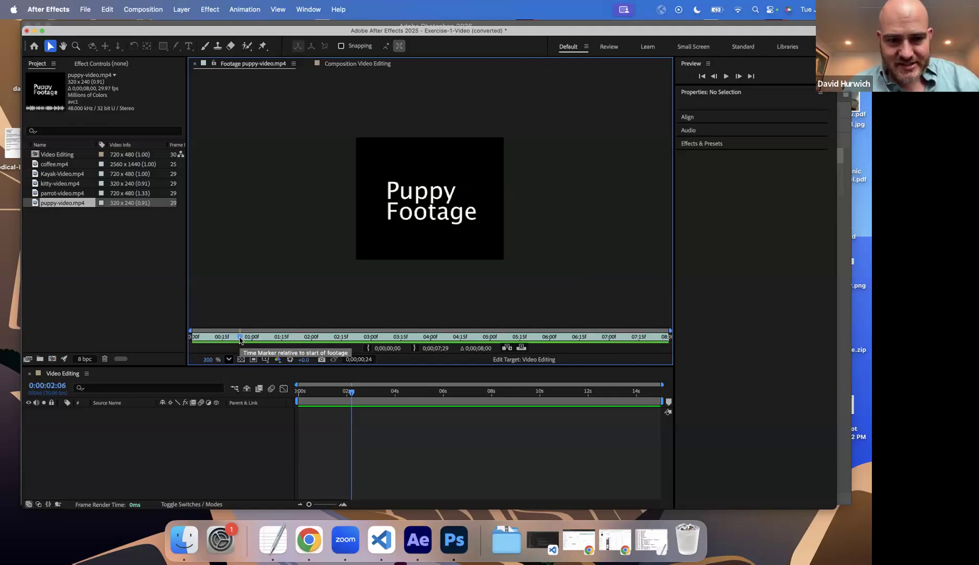
left_click(252, 339)
mouse_move(252, 339)
left_mouse_down()
mouse_move(211, 338)
mouse_move(257, 338)
left_mouse_up()
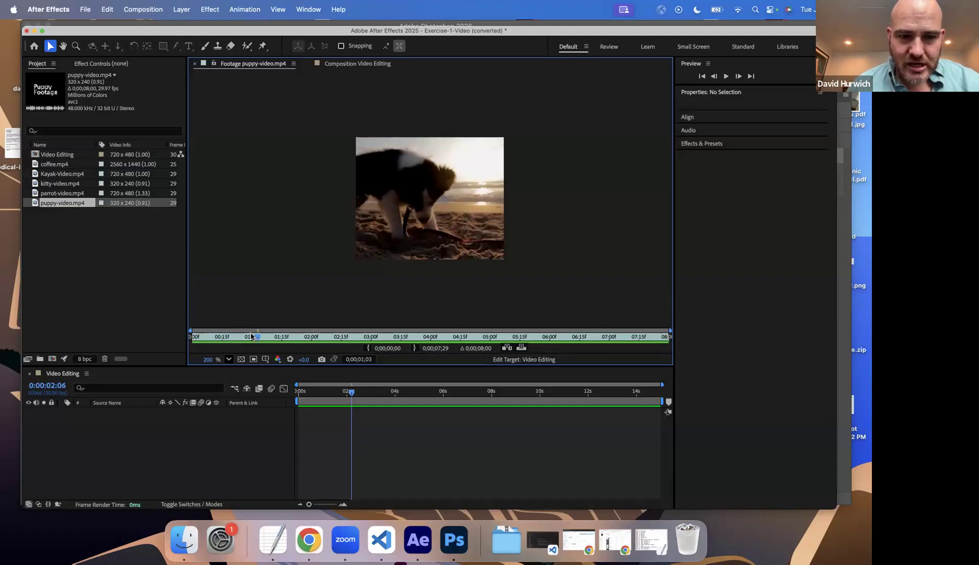
left_click(251, 337)
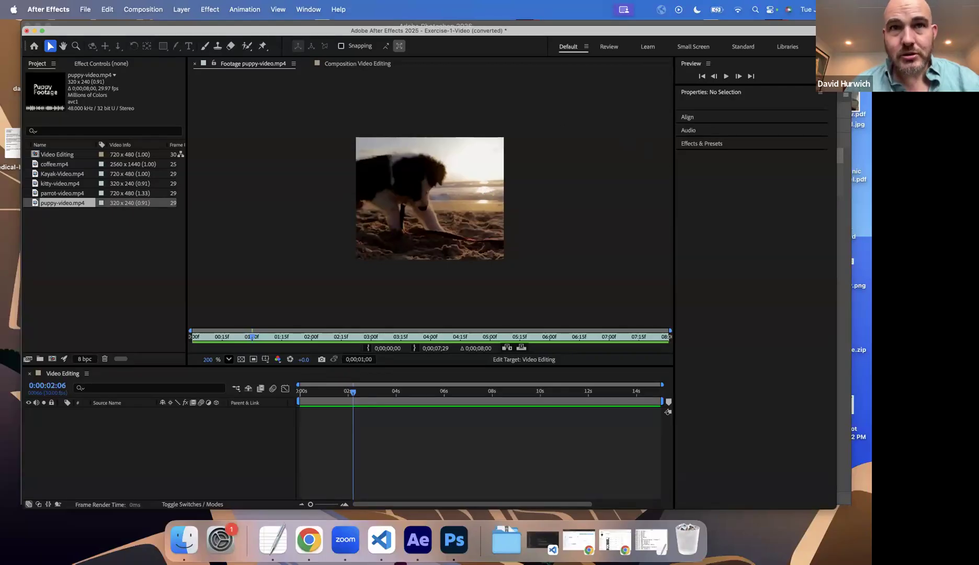
mouse_move(253, 338)
left_mouse_down()
mouse_move(617, 345)
mouse_move(250, 342)
left_mouse_up()
key("Page_Down")
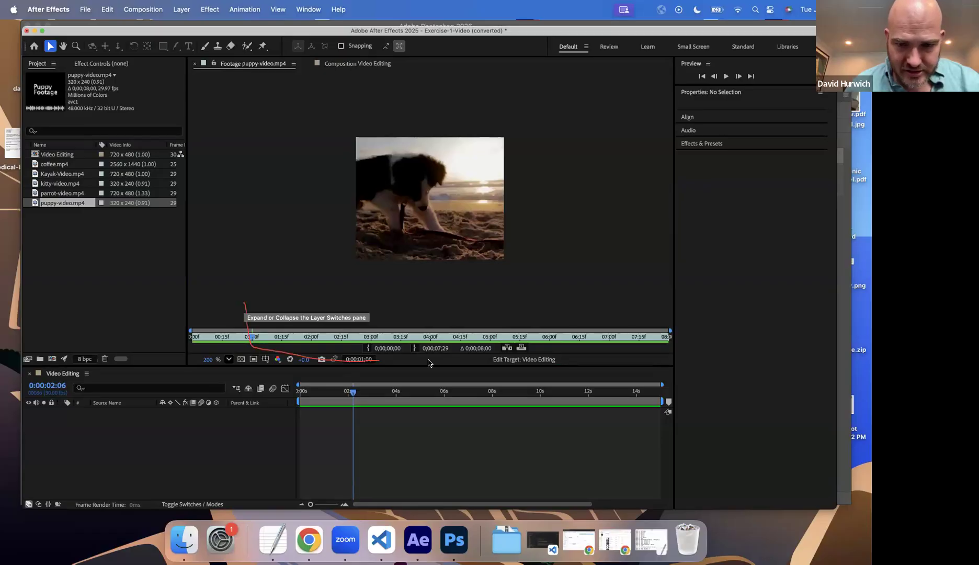
mouse_move(609, 342)
left_mouse_down()
mouse_move(416, 314)
mouse_move(239, 312)
left_mouse_up()
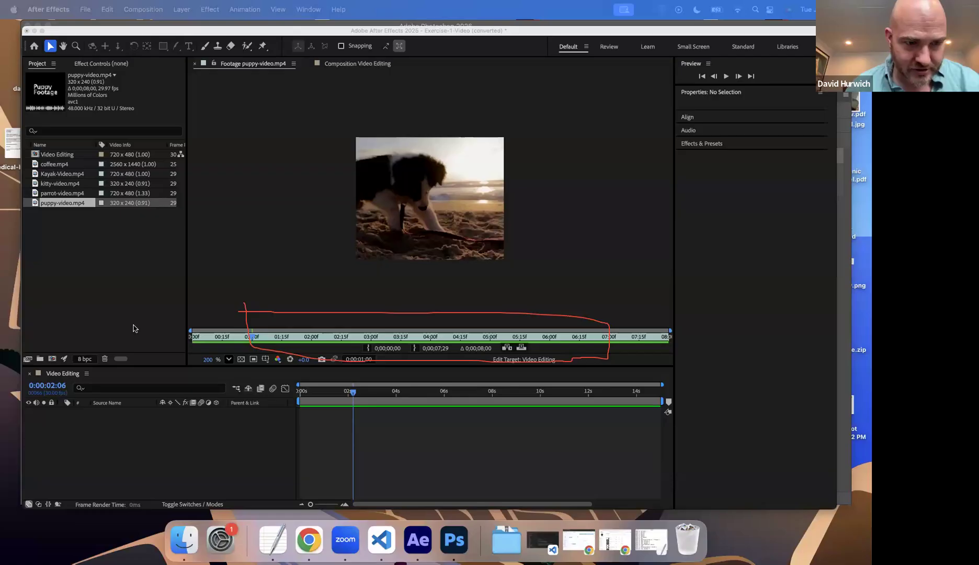
left_click_drag(200, 332, 184, 344)
left_click_drag(220, 324, 193, 351)
left_click_drag(241, 332, 208, 356)
left_click_drag(249, 341, 237, 358)
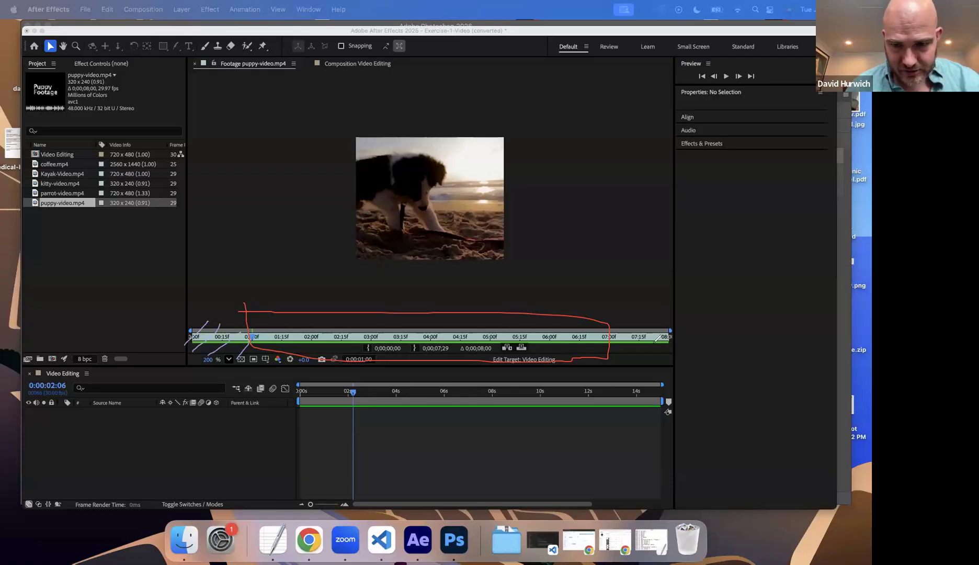
mouse_move(643, 325)
left_mouse_down()
mouse_move(619, 358)
mouse_move(645, 354)
left_mouse_up()
left_click_drag(668, 329, 661, 358)
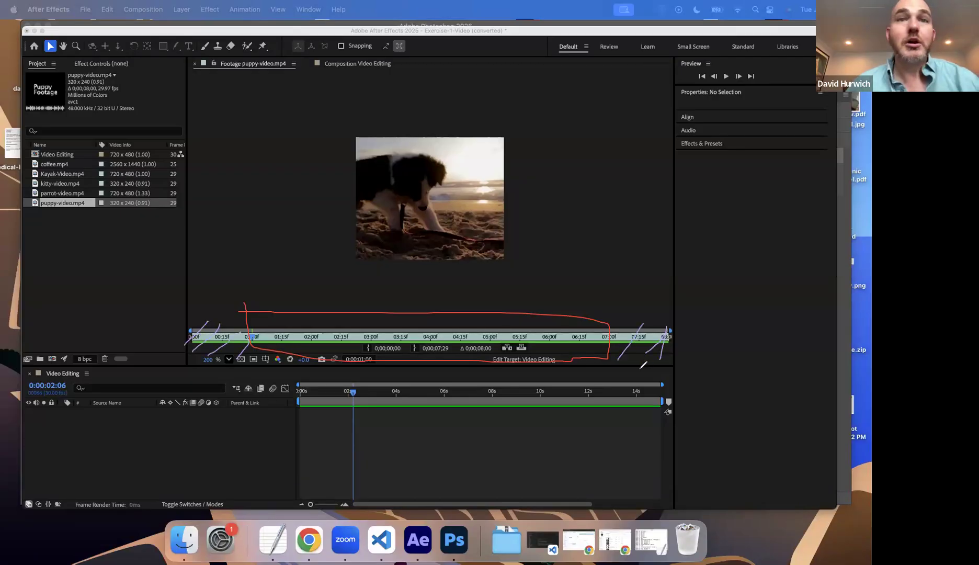
key("super+z")
key("super+z")
key("super+z")
key("super+z")
key("super+z")
key("super+z")
key("super+z")
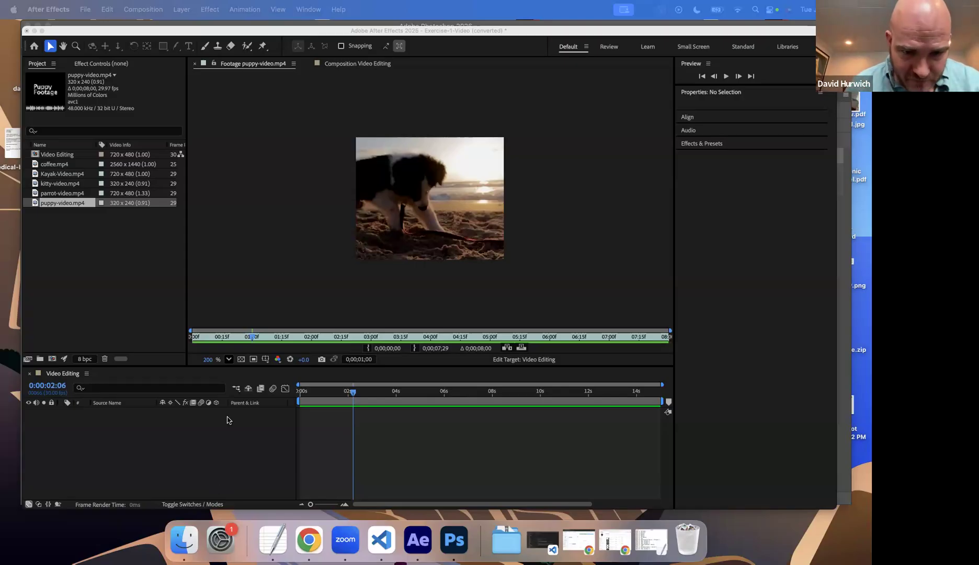
Step: Set the puppy footage's In point to 0;00;01;00 and its Out point to 0;00;06;29
left_click(231, 341)
mouse_move(232, 341)
left_mouse_down()
mouse_move(223, 343)
mouse_move(250, 346)
left_mouse_up()
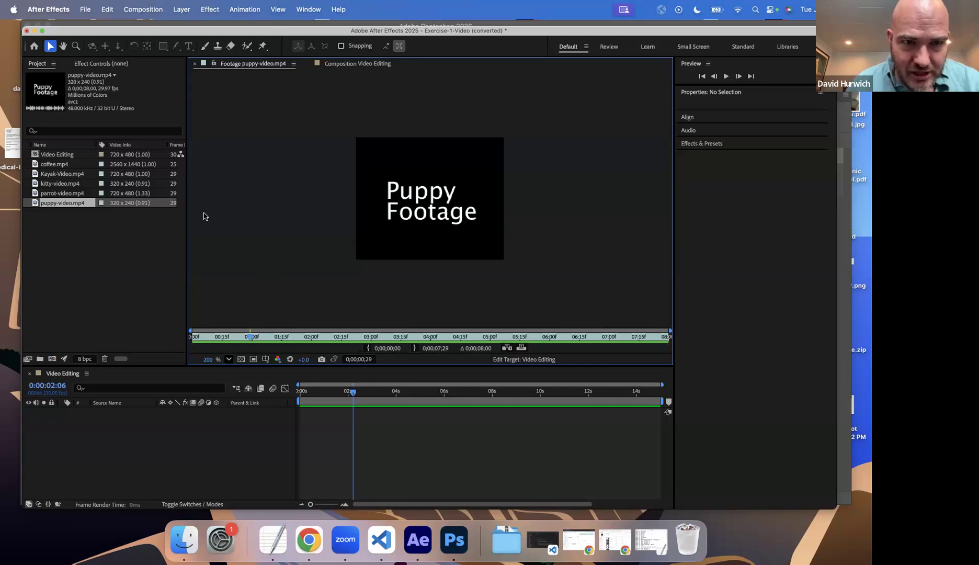
left_click(254, 339)
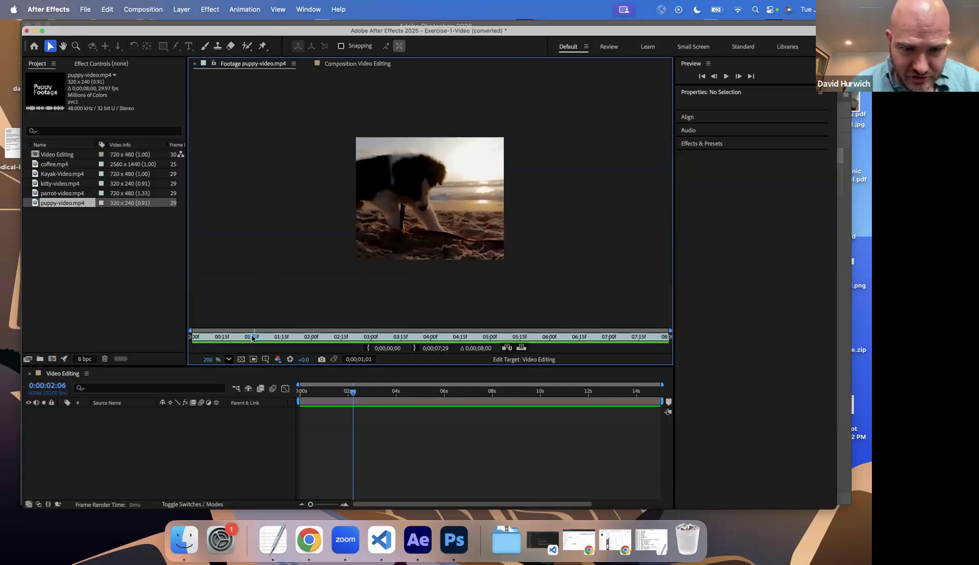
left_click(368, 349)
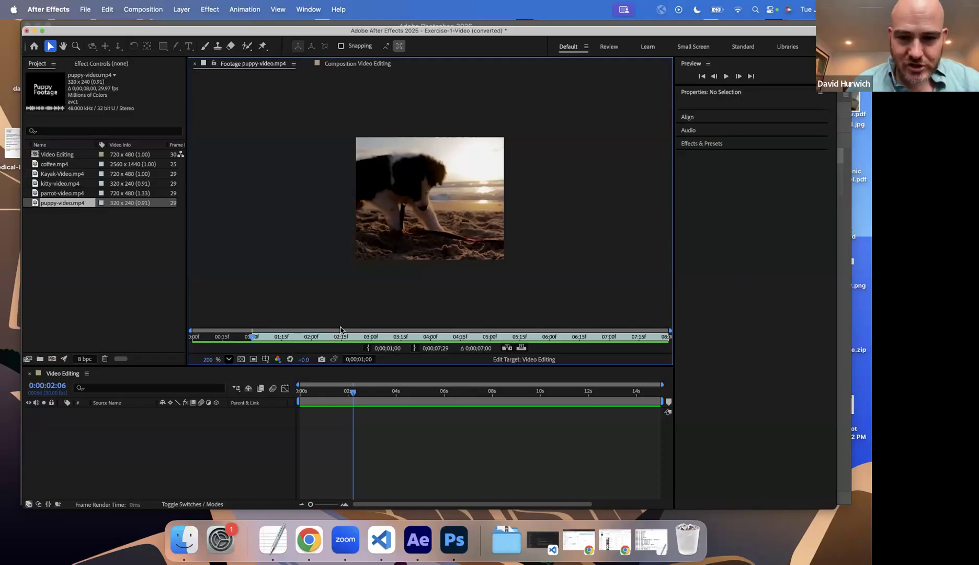
left_click(610, 340)
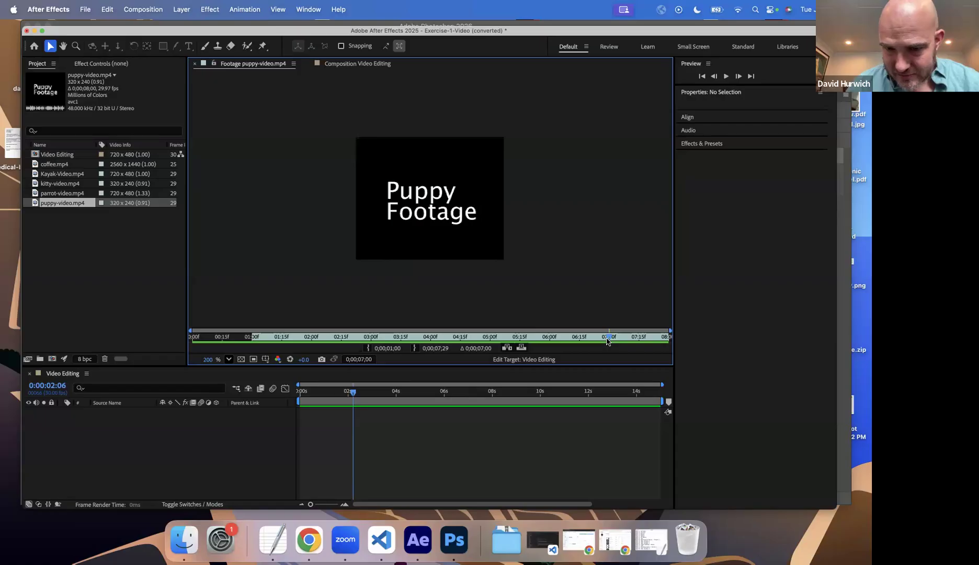
left_click(607, 340)
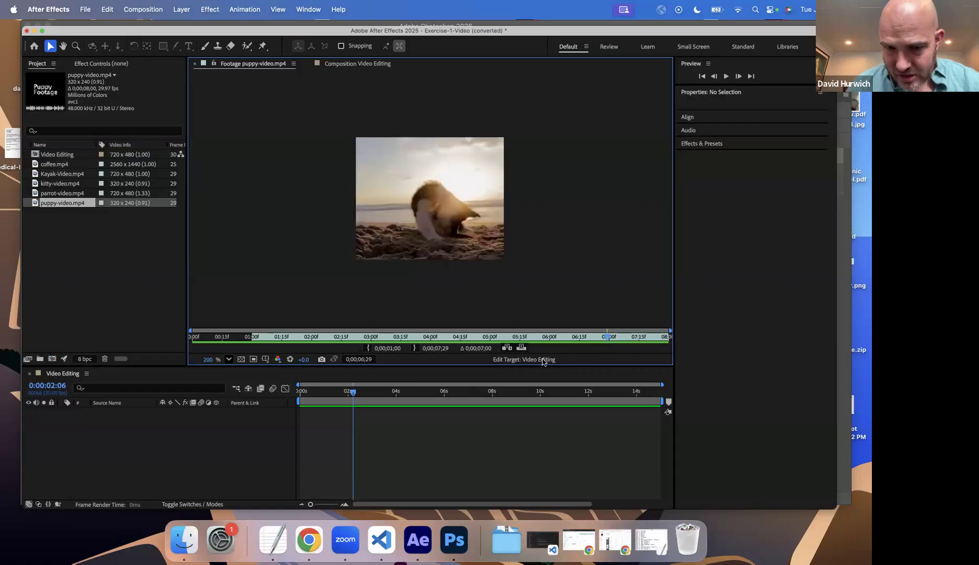
left_click(414, 349)
Step: Move the footage's current time between its In and Out points to check the trimmed range
left_click_drag(259, 339, 244, 340)
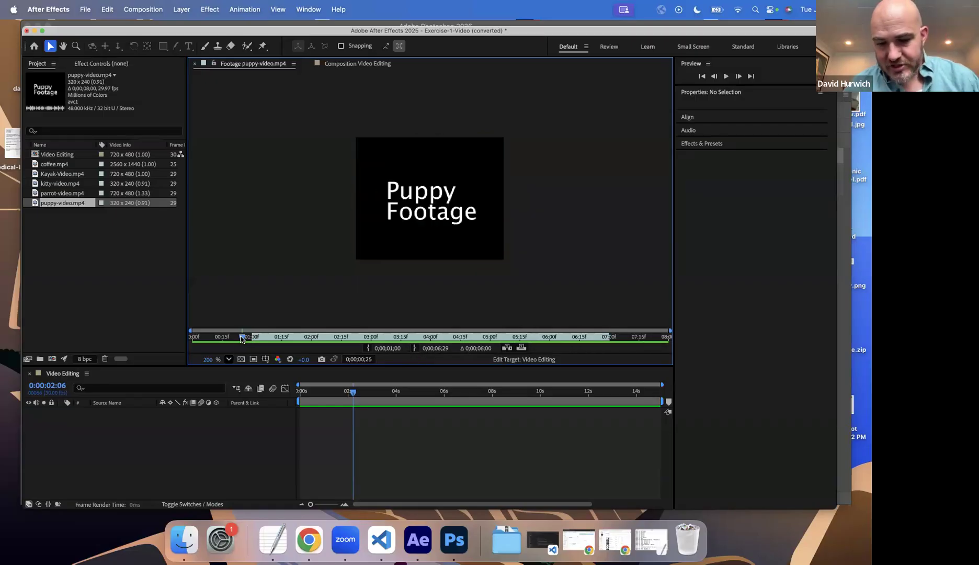
key("i")
left_click(224, 336)
key("i")
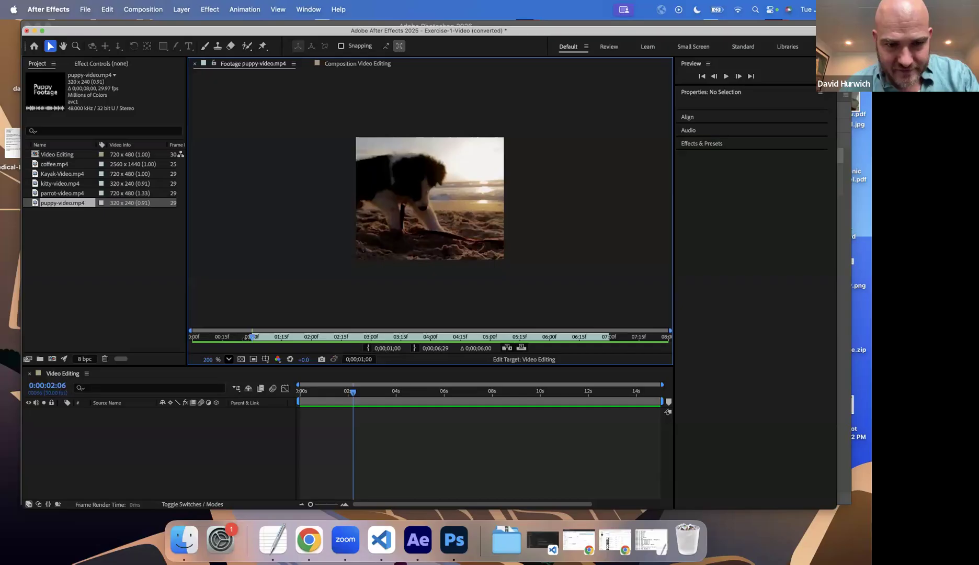
left_click_drag(252, 339, 268, 340)
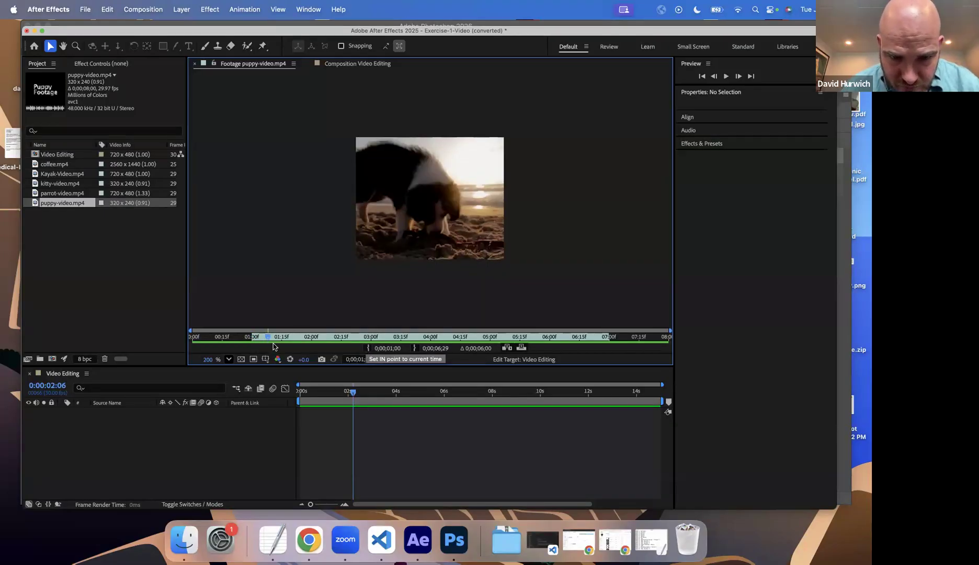
left_click_drag(267, 338, 608, 340)
key("space")
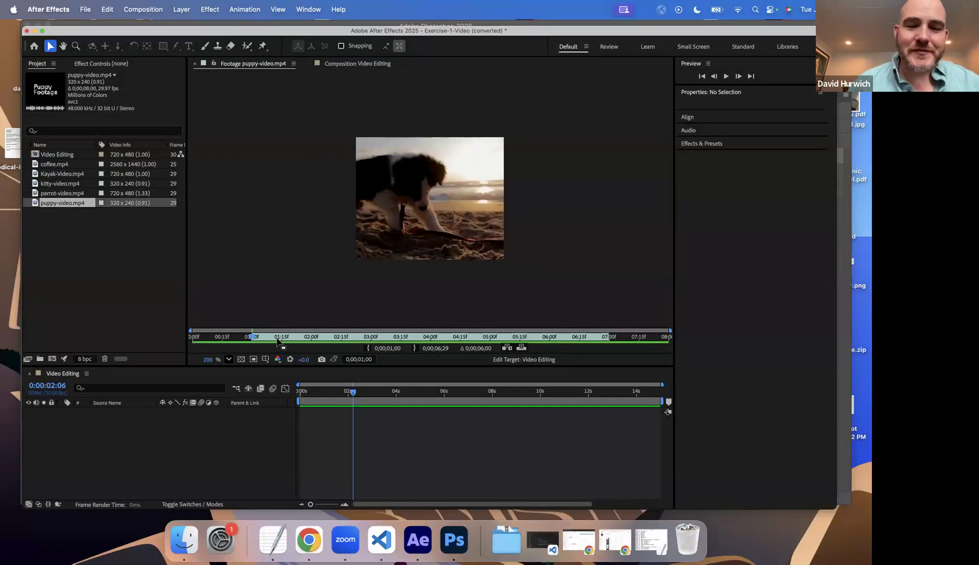
Step: Trim the puppy footage to an In point of 0;00;01;14 and an Out point of 0;00;06;15
left_click_drag(272, 340, 280, 340)
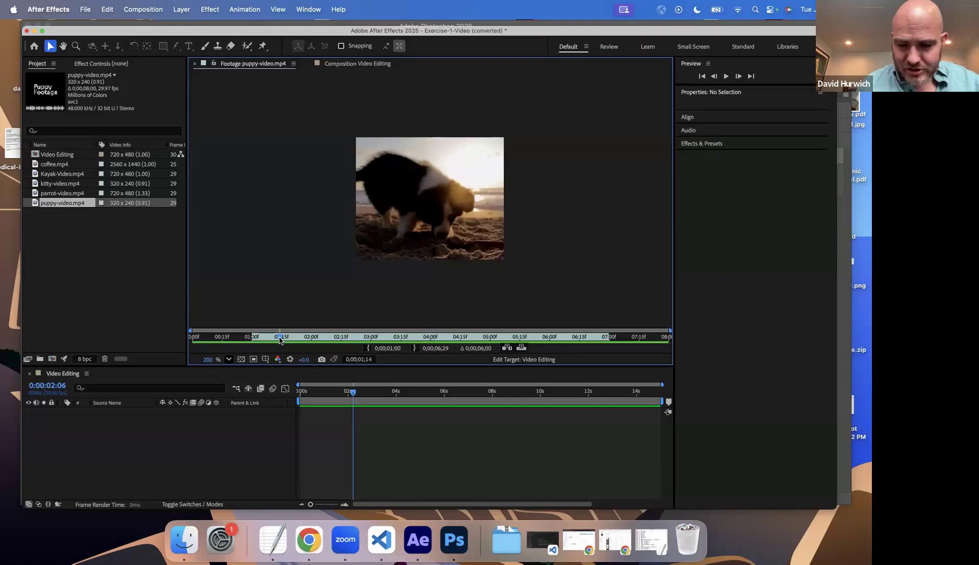
key("alt+bracketleft")
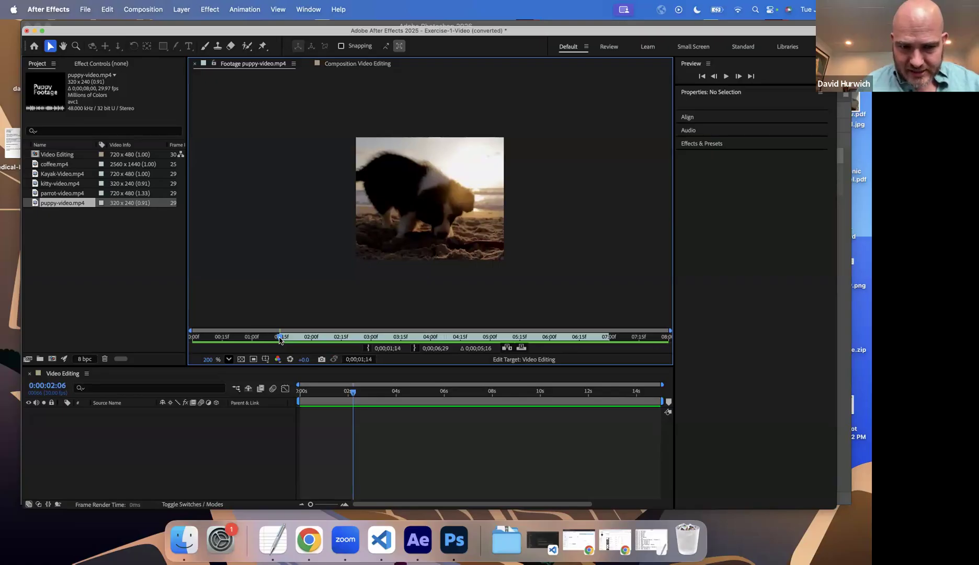
left_click(577, 339)
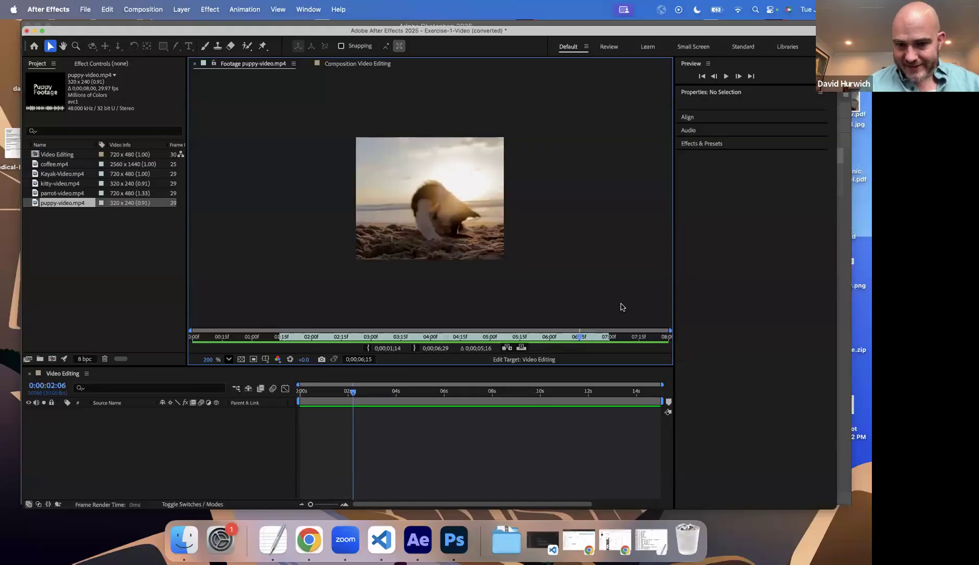
key("alt+bracketright")
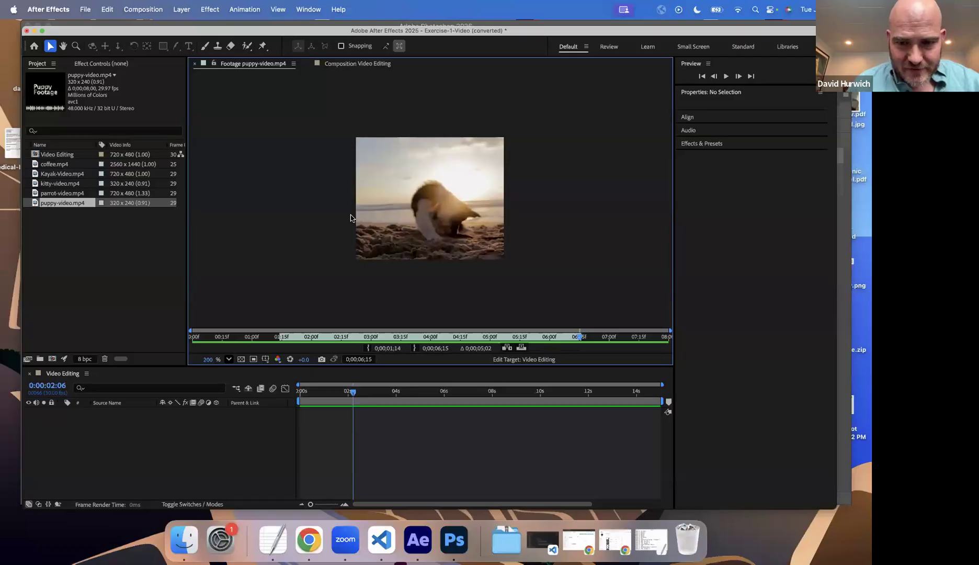
Step: Move the Video Editing composition's current time to 0:00:00:00
left_click_drag(335, 393, 266, 406)
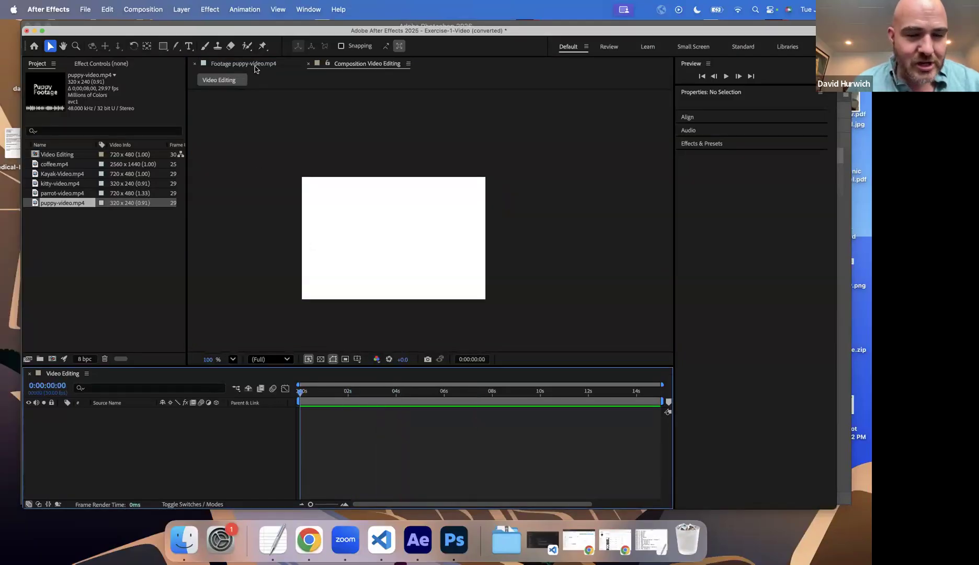
left_click_drag(62, 205, 338, 427)
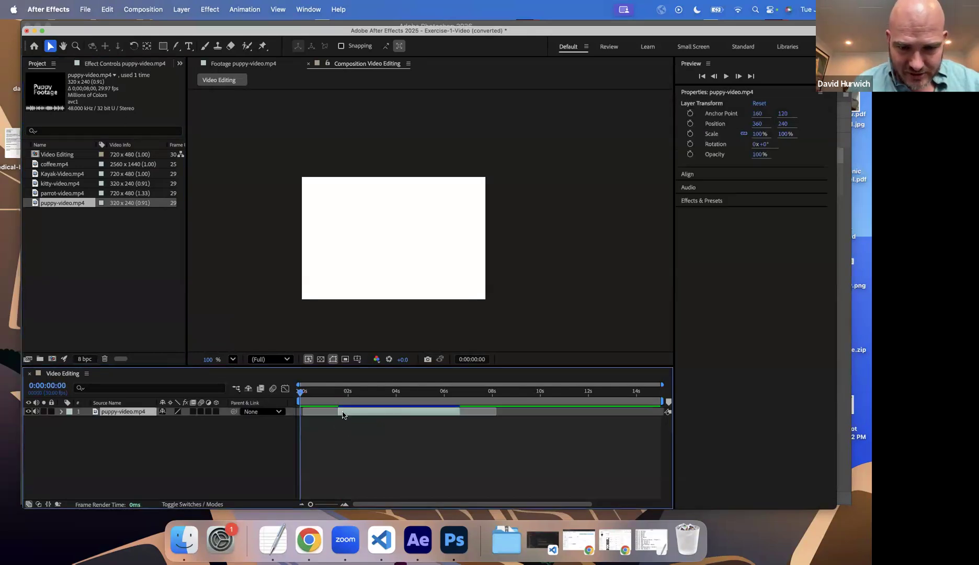
left_click_drag(327, 393, 284, 403)
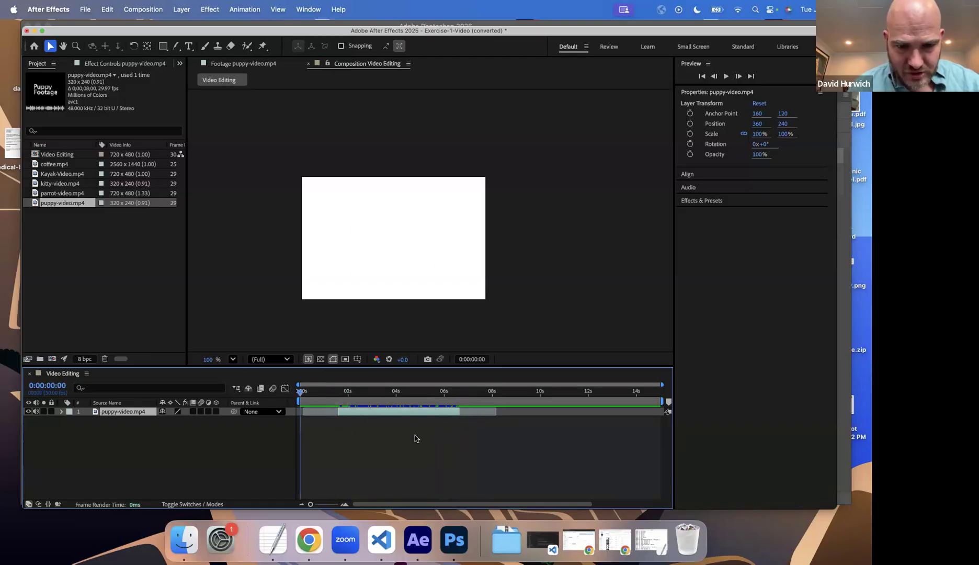
left_click_drag(361, 413, 323, 415)
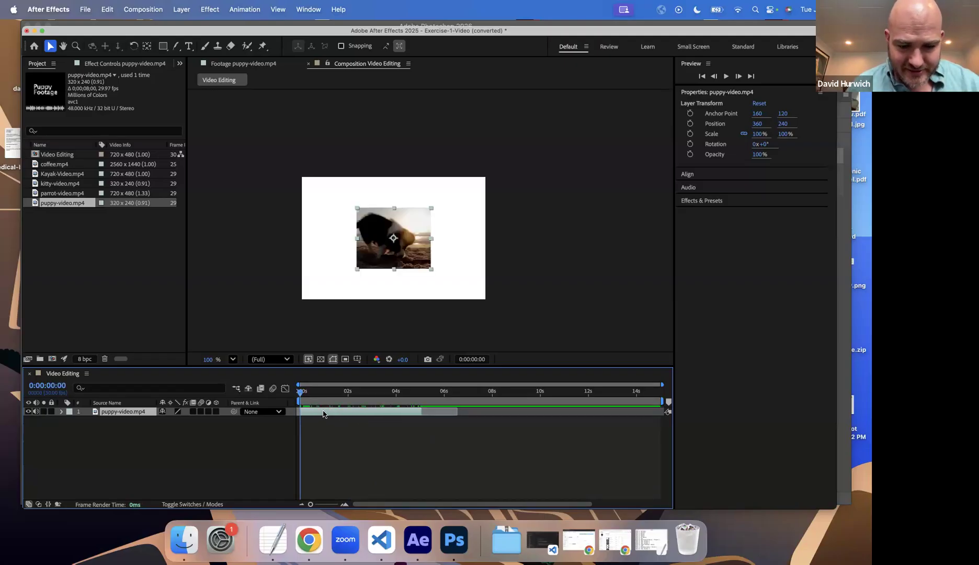
key("cmd+z")
key("Delete")
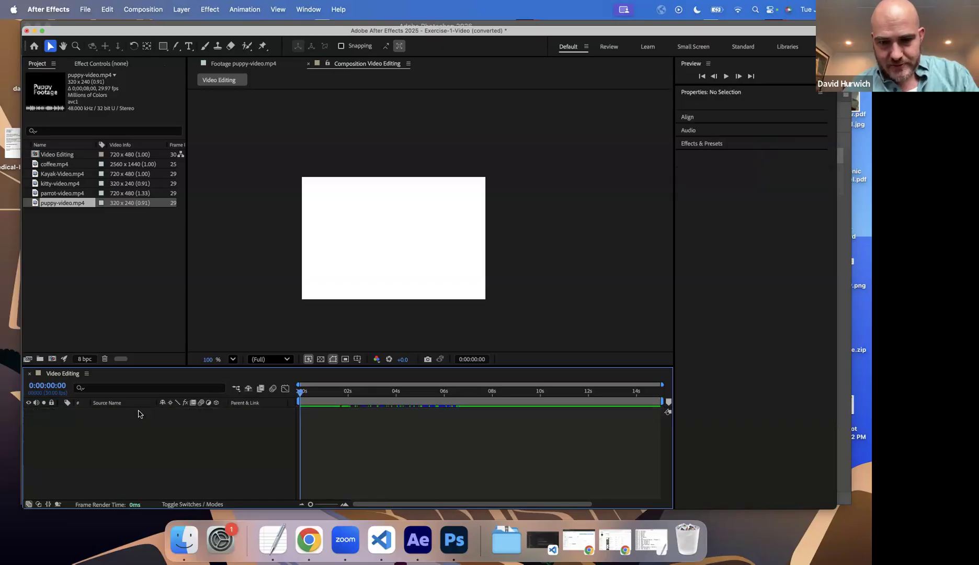
Step: Insert the trimmed puppy footage at the start of the Video Editing composition and move the current time to 0:00:05:03
left_click(251, 64)
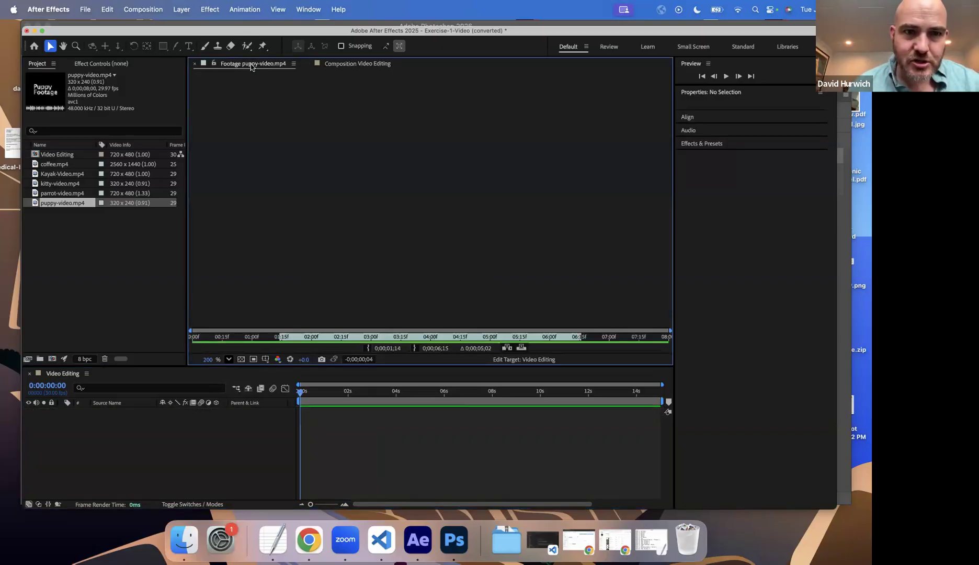
left_click(304, 337)
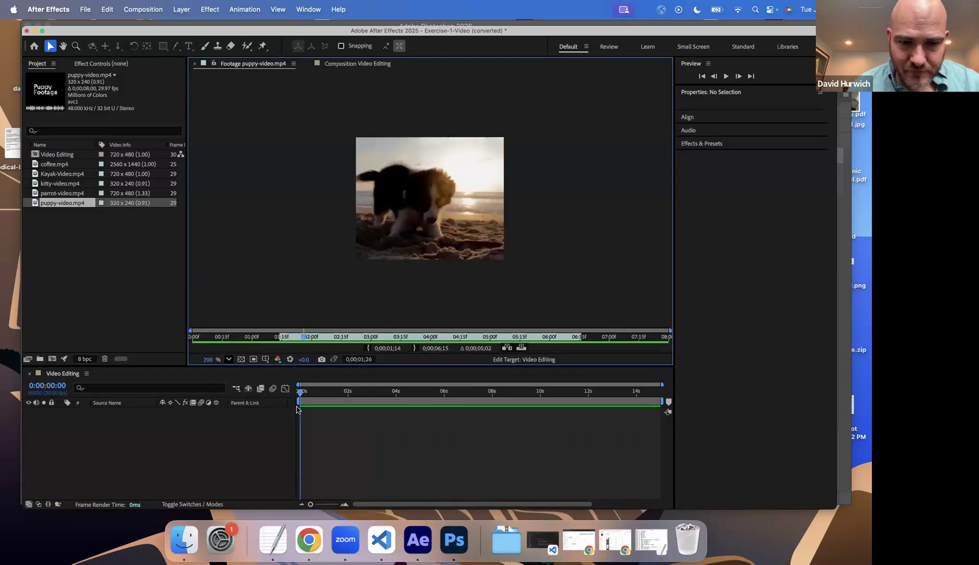
left_click(506, 348)
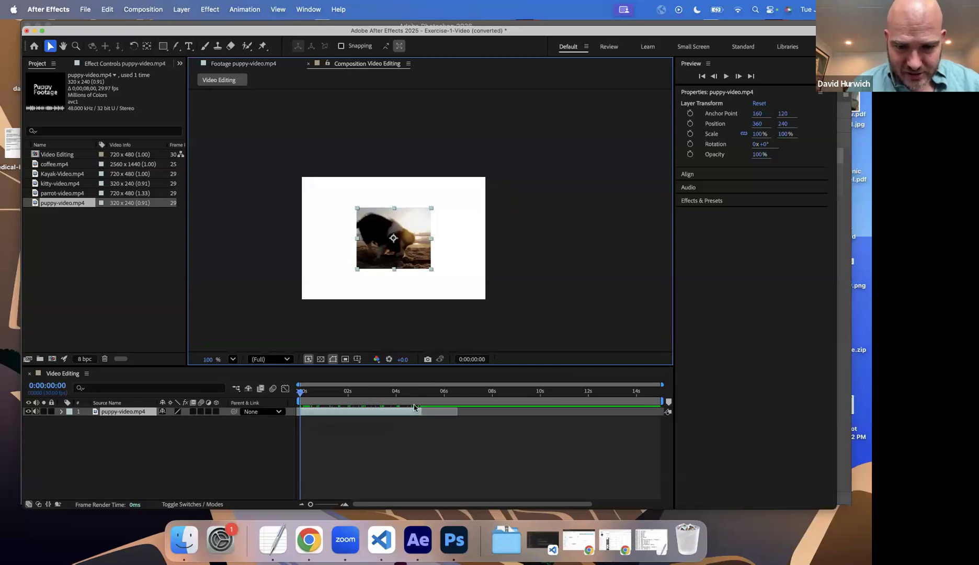
mouse_move(441, 398)
left_mouse_down()
mouse_move(354, 396)
mouse_move(452, 396)
mouse_move(423, 401)
left_mouse_up()
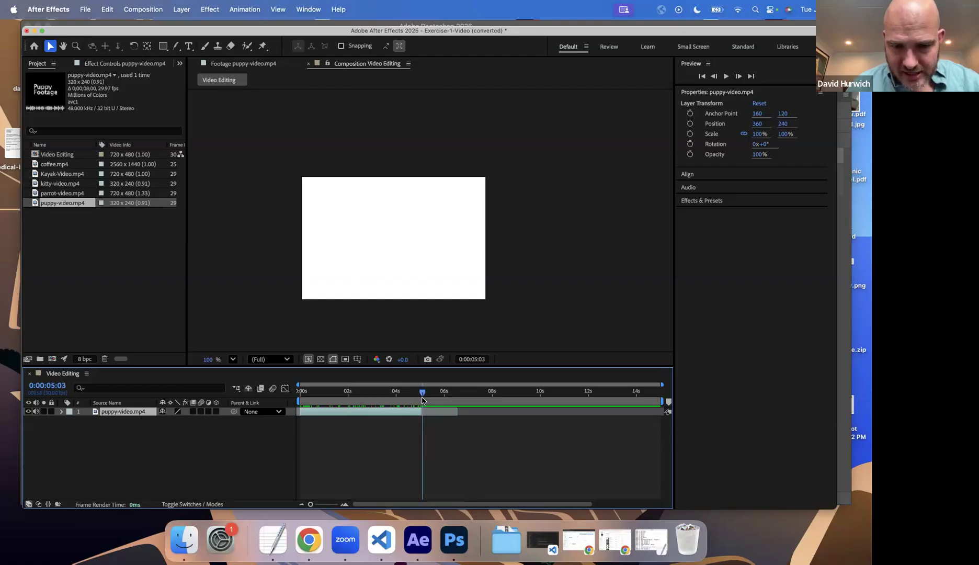
Step: Open parrot-video.mp4 in the Footage viewer and trim it to an In point of 0;00;01;00 and an Out point of 0;00;04;29
double_click(35, 195)
key("space")
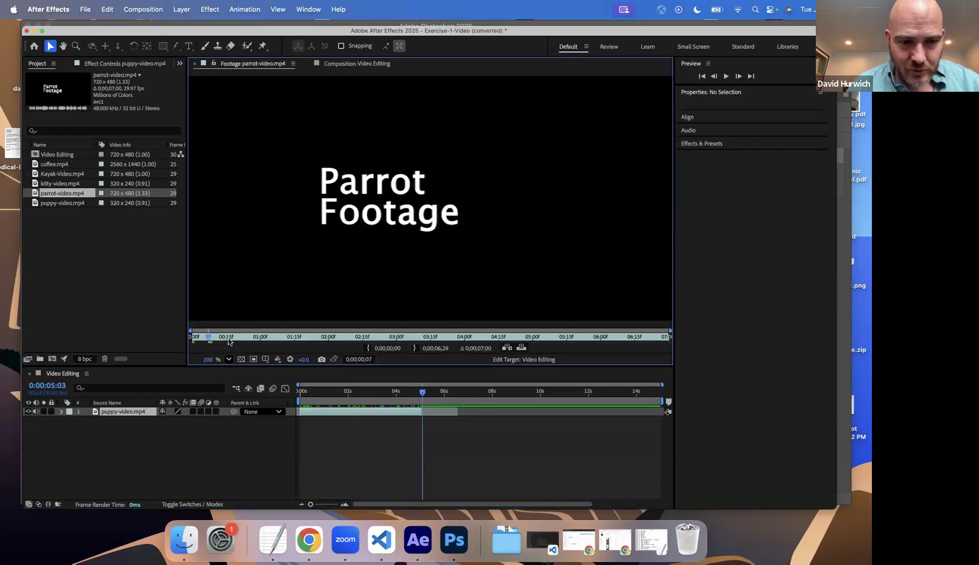
mouse_move(254, 344)
left_mouse_down()
mouse_move(211, 342)
mouse_move(413, 361)
mouse_move(608, 345)
mouse_move(280, 318)
mouse_move(250, 332)
mouse_move(601, 333)
mouse_move(366, 337)
mouse_move(260, 354)
left_mouse_up()
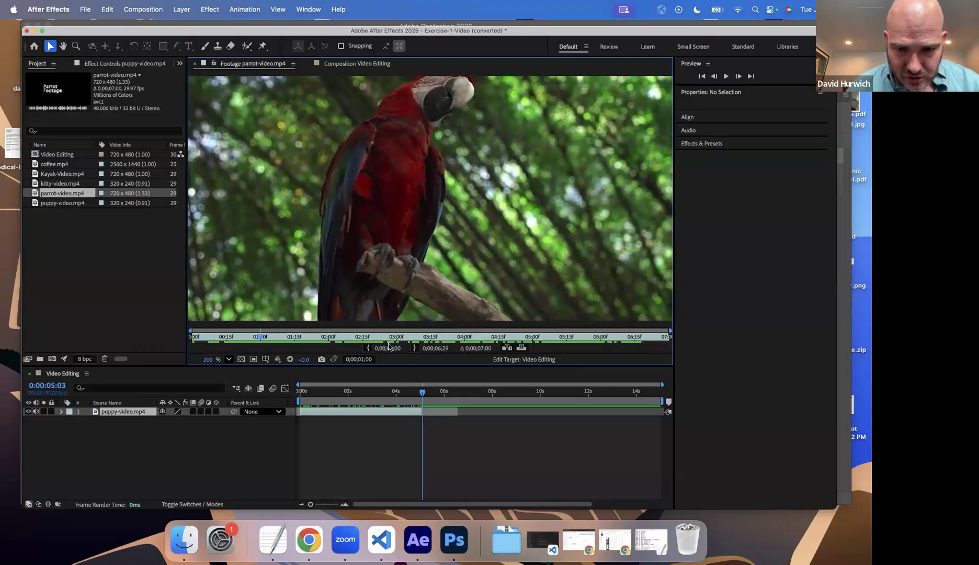
left_click(368, 349)
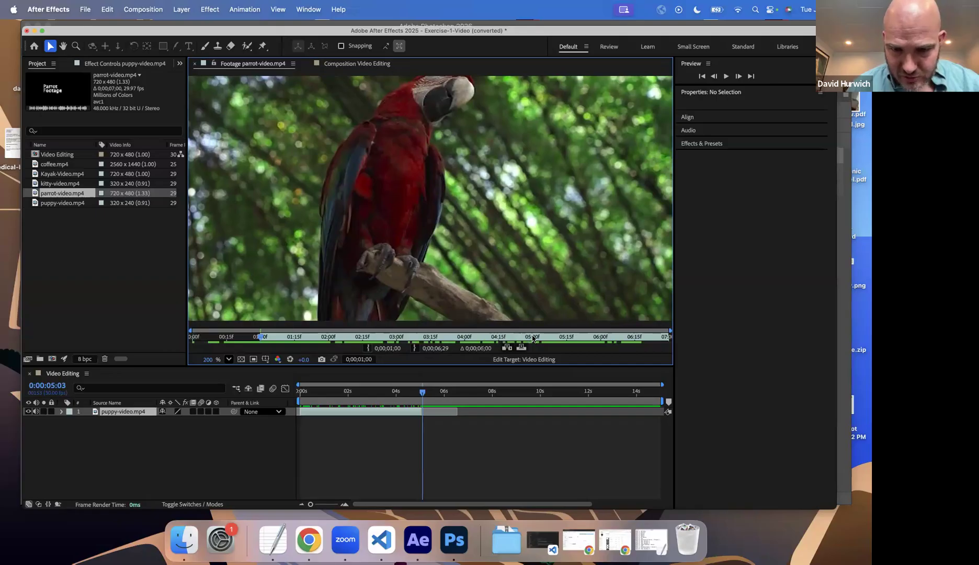
left_click(533, 338)
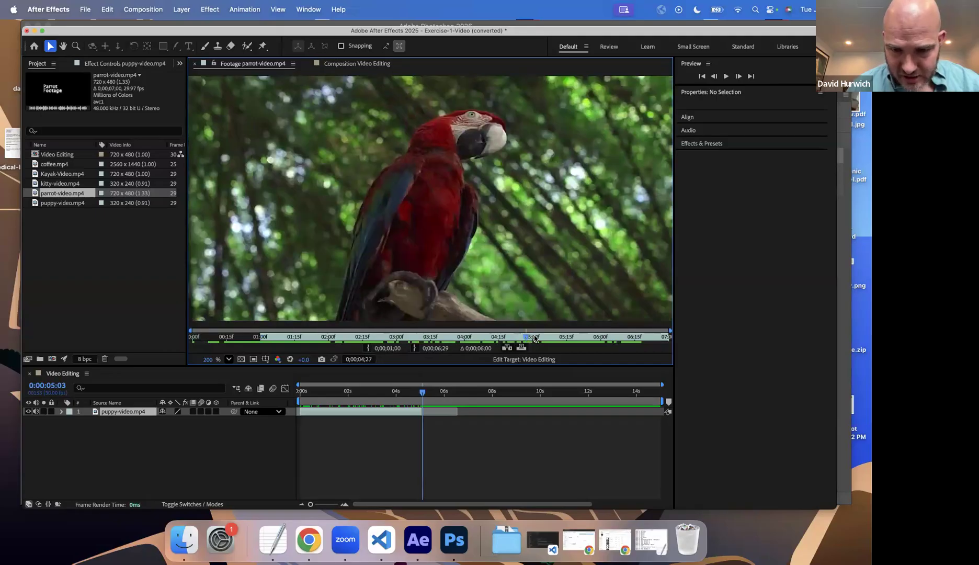
left_click(415, 349)
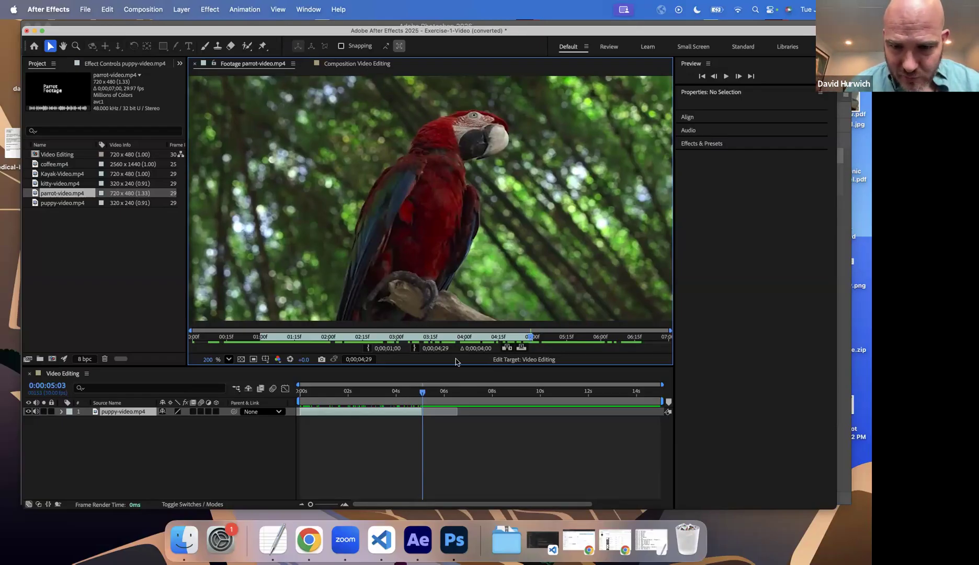
Step: Ripple-insert the trimmed parrot footage at 0:00:05:03 in the Video Editing composition and delete the inserted layer
left_click(506, 348)
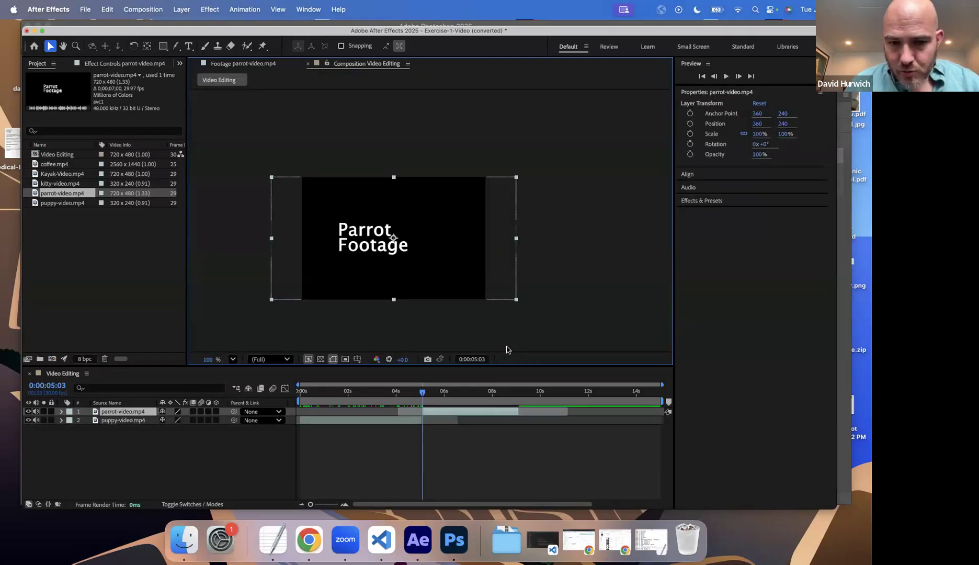
key("Delete")
Step: Try a ripple insert of the trimmed parrot footage at 0:00:02:25 in the Video Editing composition, and undo it
left_click_drag(391, 391, 368, 393)
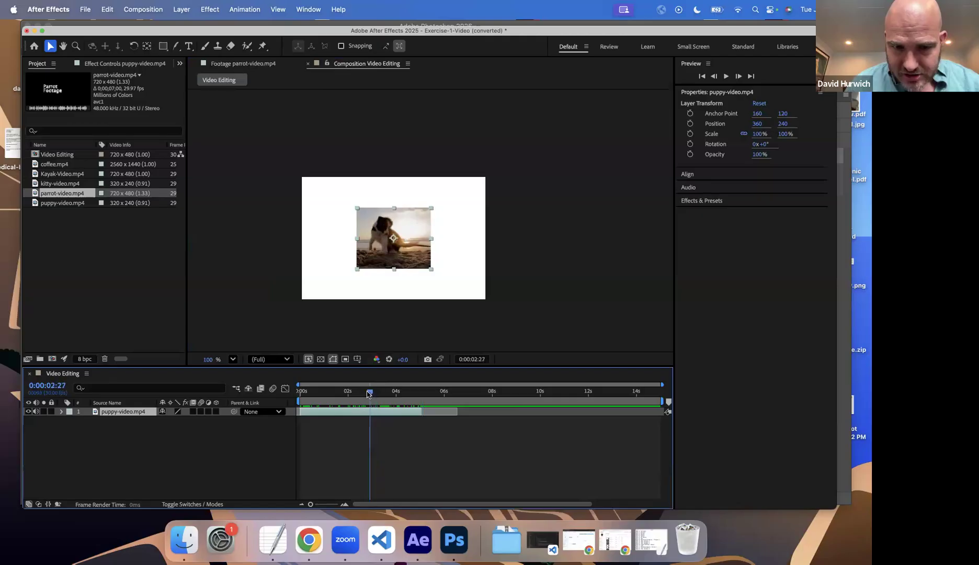
left_click(253, 64)
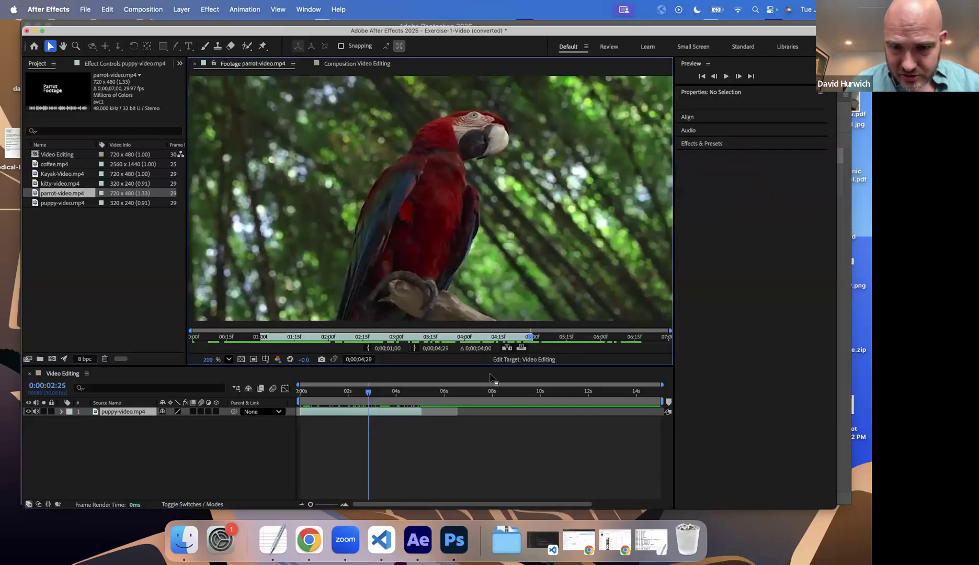
left_click(507, 348)
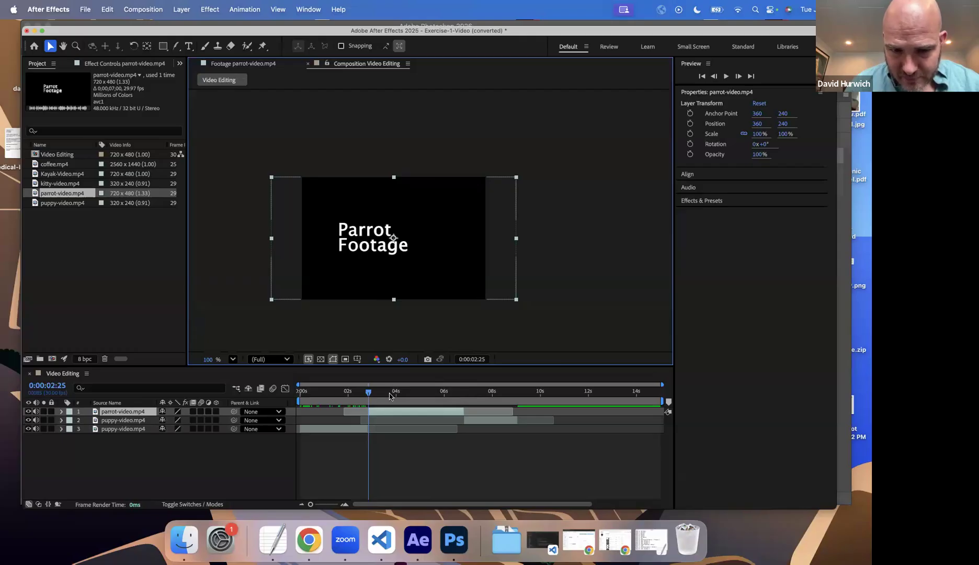
left_click_drag(342, 396, 277, 422)
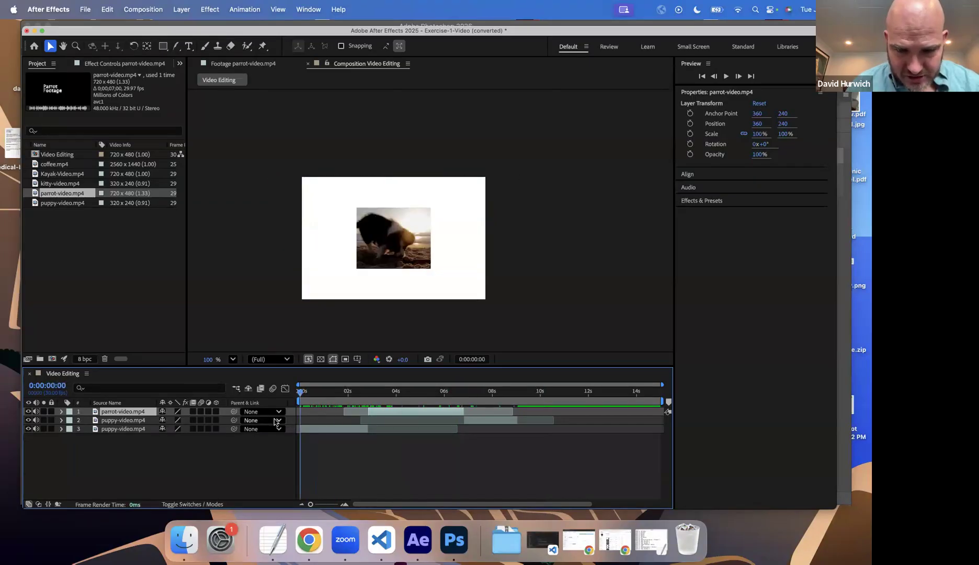
key("super+z")
Step: Move the composition's current time to 0:00:02:14 and ripple-insert the trimmed parrot footage there
left_click_drag(353, 397, 359, 397)
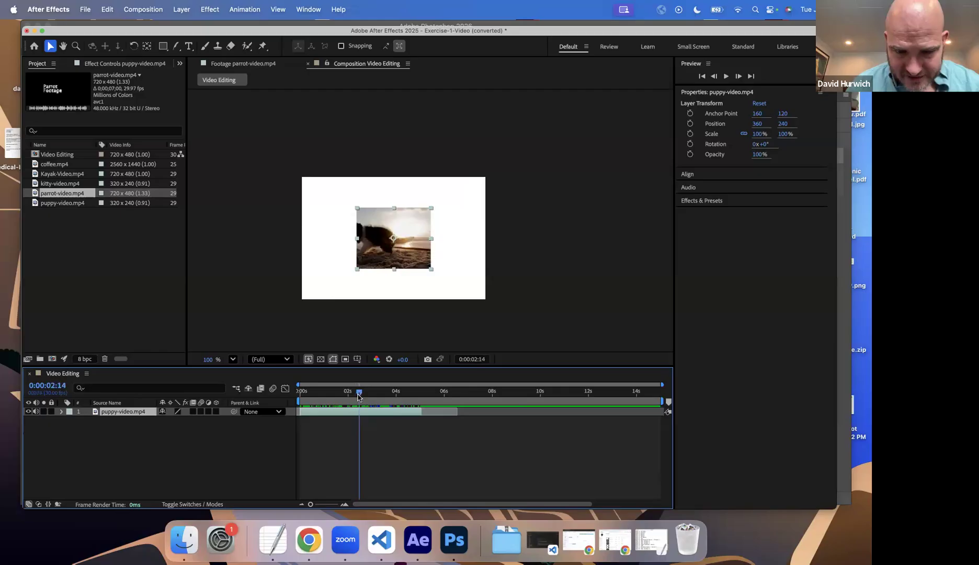
left_click(239, 61)
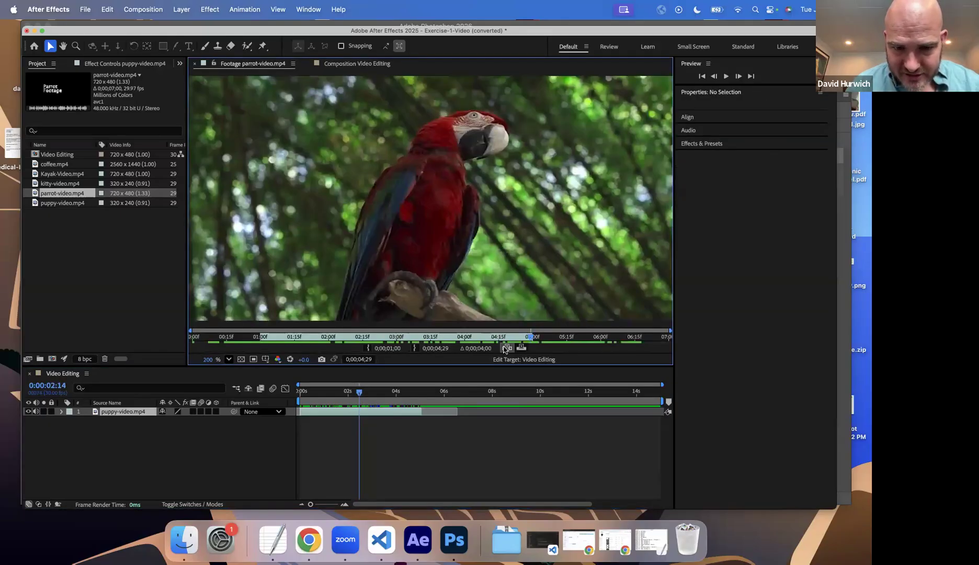
left_click(506, 349)
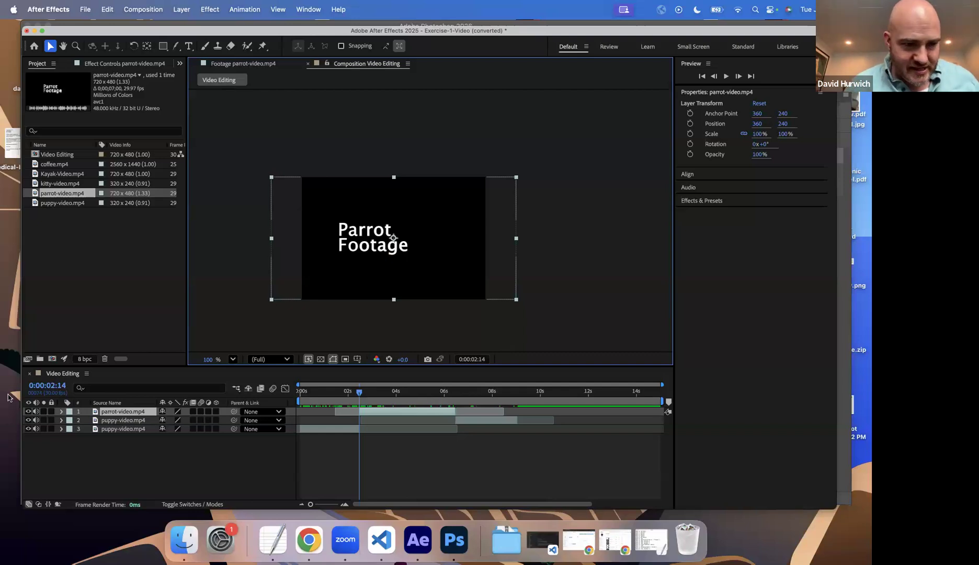
key("super+Tab")
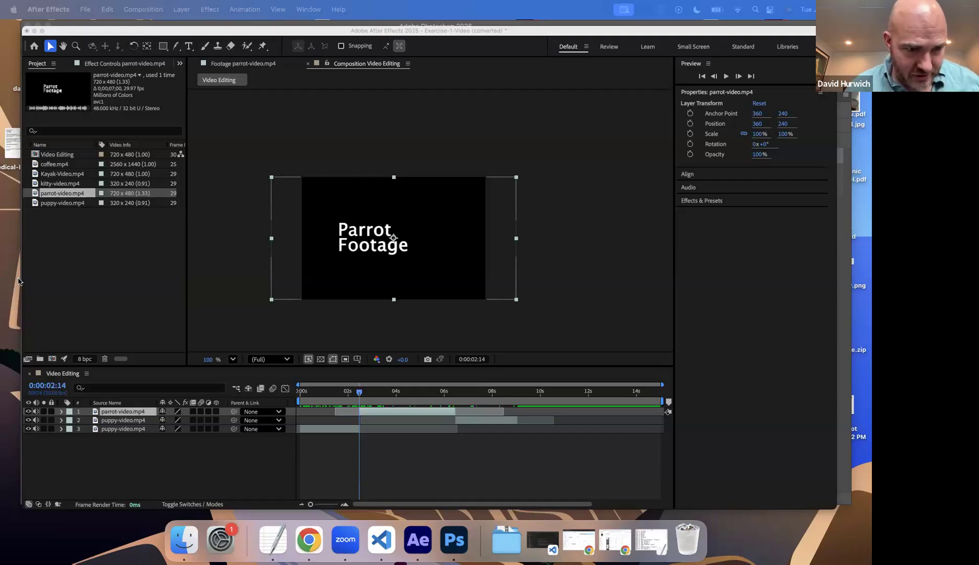
left_click_drag(361, 335, 362, 463)
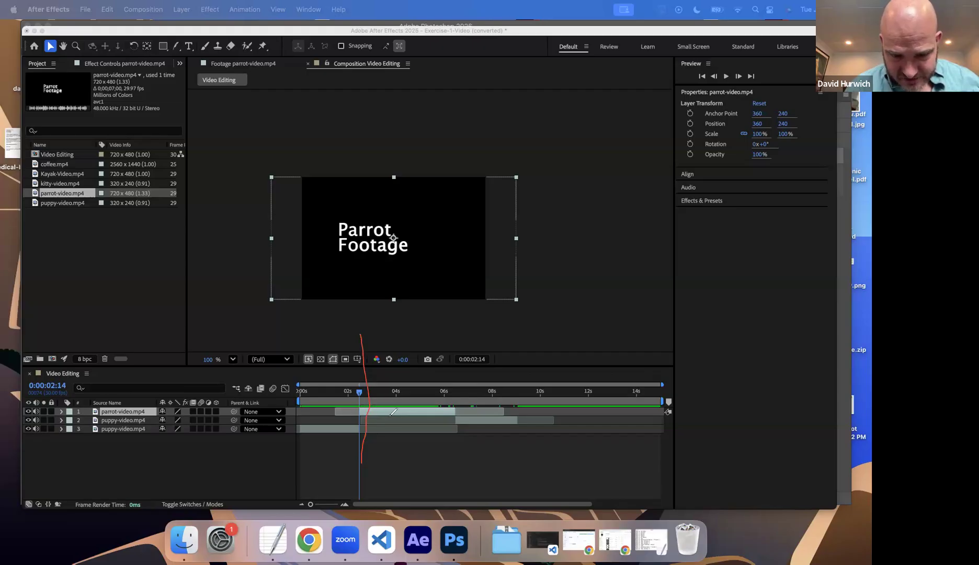
left_click_drag(378, 420, 443, 413)
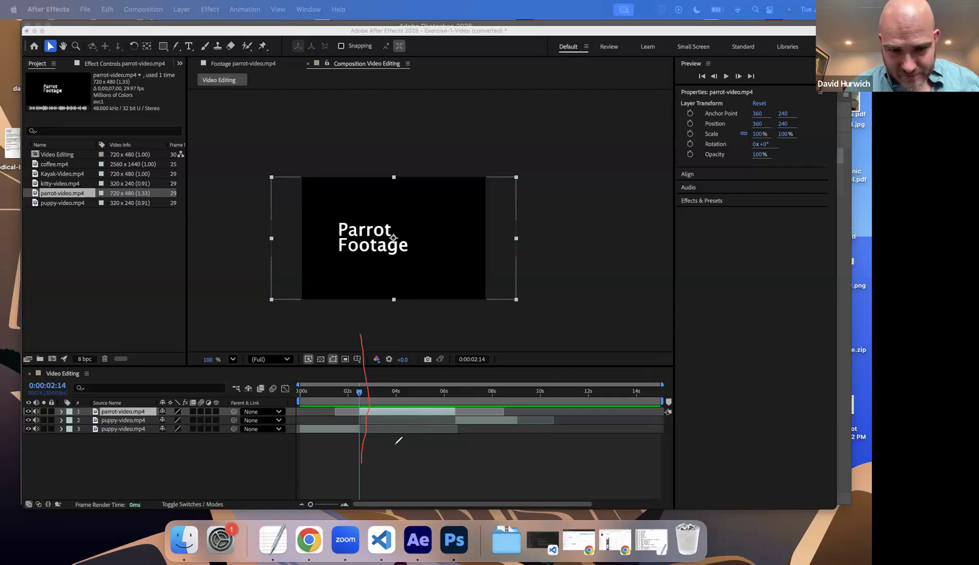
mouse_move(455, 420)
left_mouse_down()
mouse_move(426, 396)
mouse_move(359, 405)
left_mouse_up()
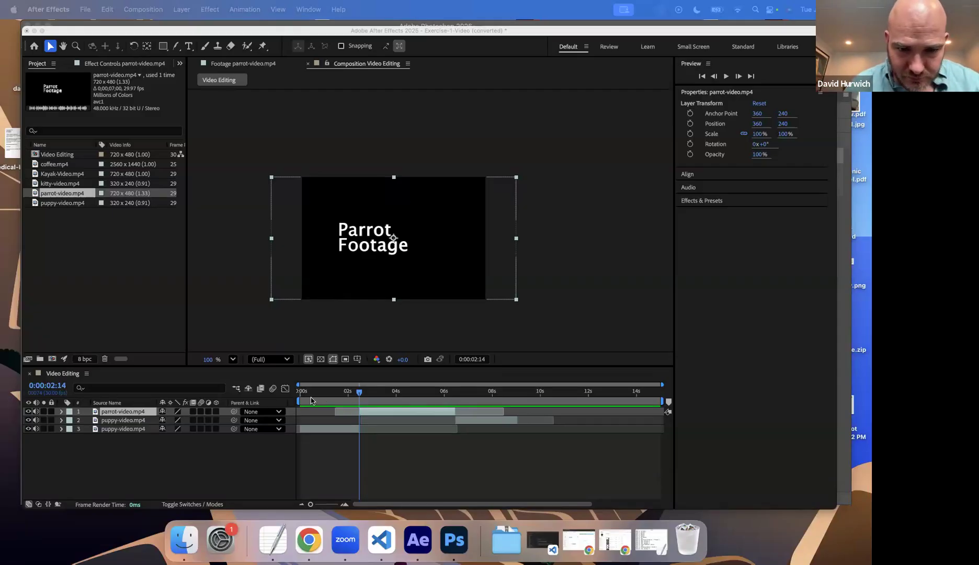
Step: Preview the composition from 0:00:00:00 to check the ripple-inserted parrot footage, and undo the insert
left_click(334, 398)
left_click(303, 401)
key("space")
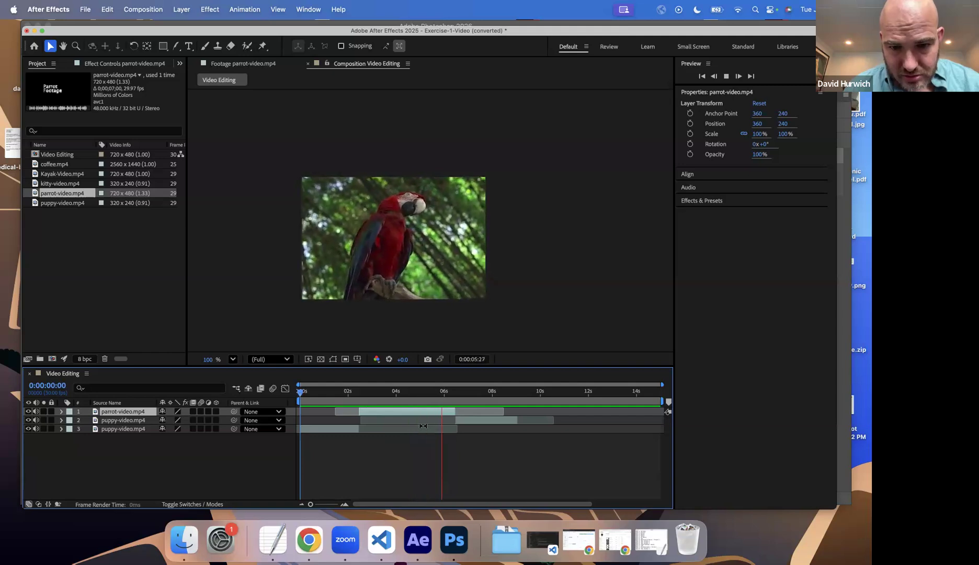
key("space")
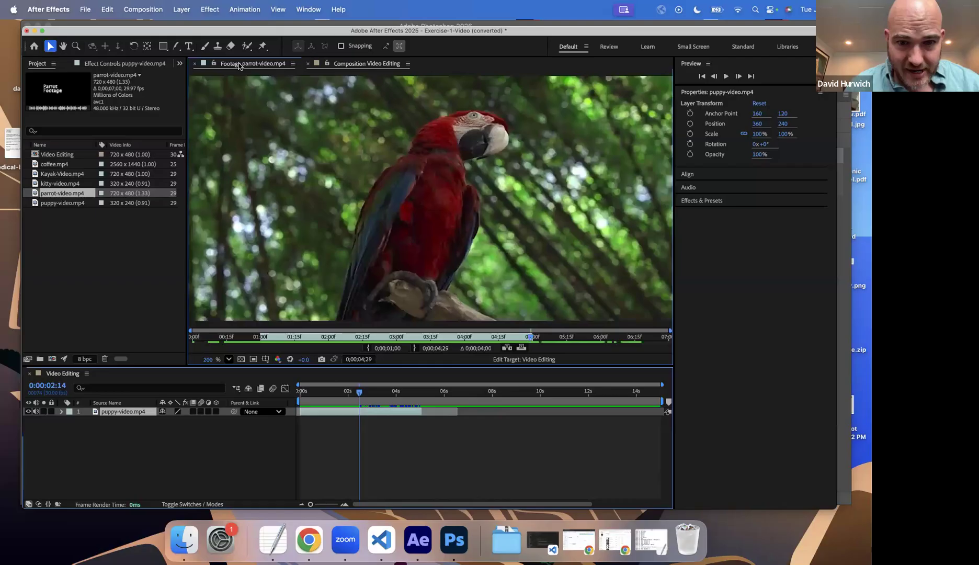
Step: Change the parrot footage's In point to 0;00;01;02 and overlay the footage at 0:00:02:14 in the Video Editing composition
left_click(238, 65)
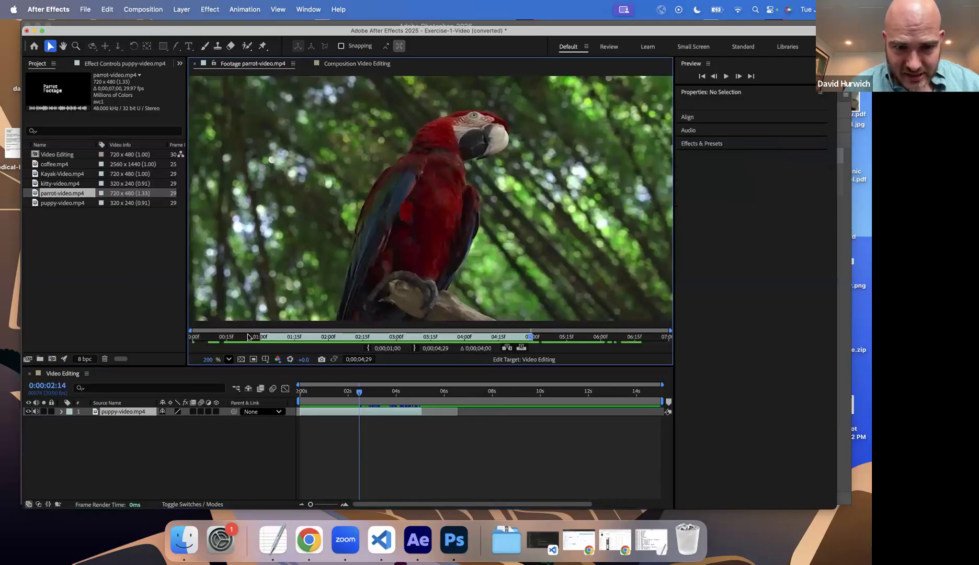
left_click_drag(255, 336, 267, 337)
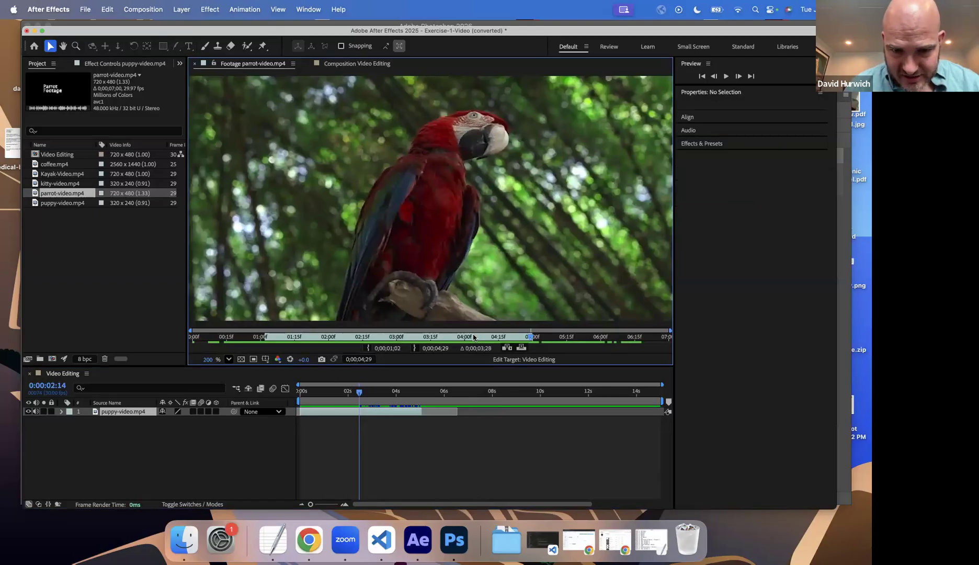
left_click(522, 348)
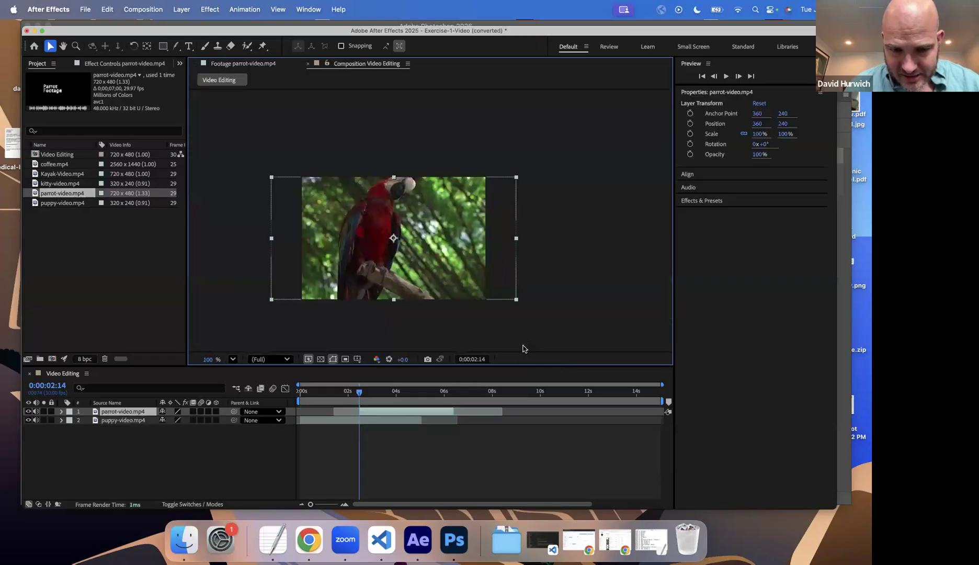
Step: Preview the composition from near its start to check the parrot overlay, and return the current time to 0:00:00:00
left_click_drag(301, 392, 324, 413)
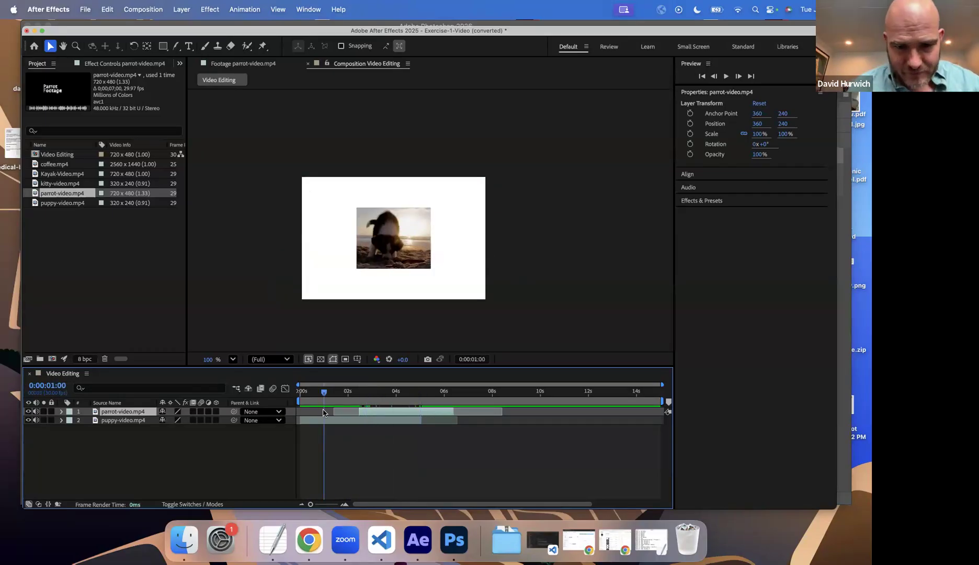
left_click(302, 401)
key("space")
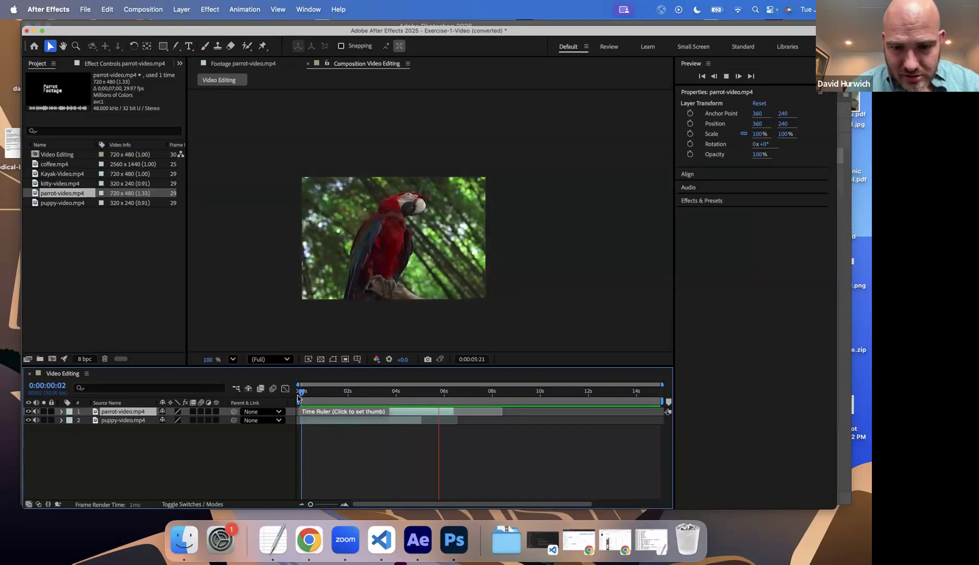
key("space")
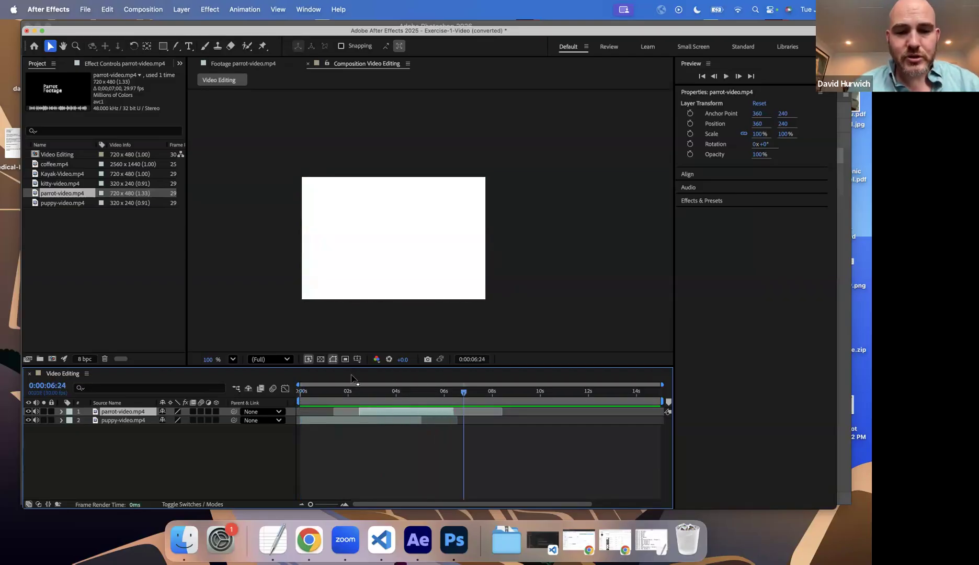
left_click_drag(334, 394, 287, 396)
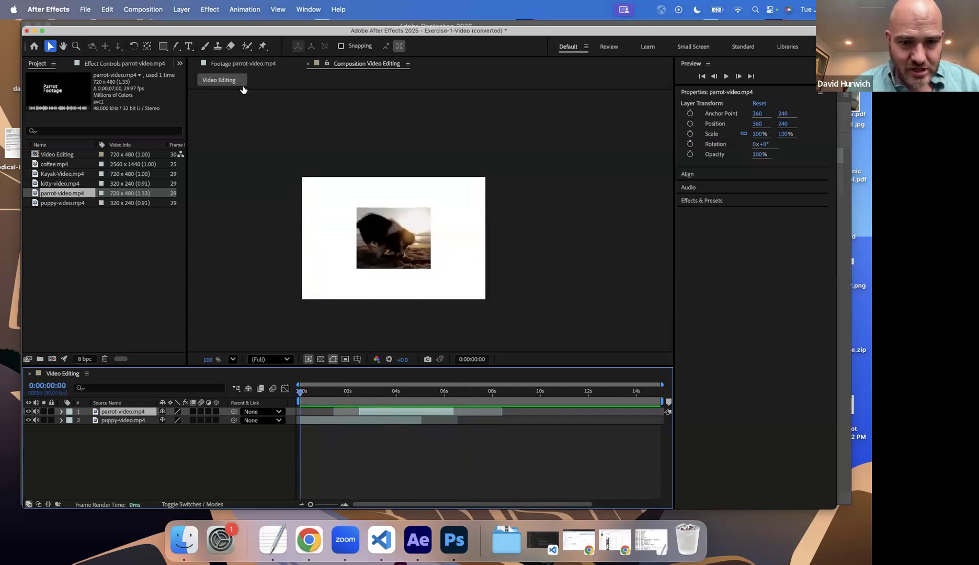
Step: Try adding a second parrot layer below the puppy layer and sliding it to start at about 6 seconds, and undo both changes
left_click_drag(62, 195, 340, 461)
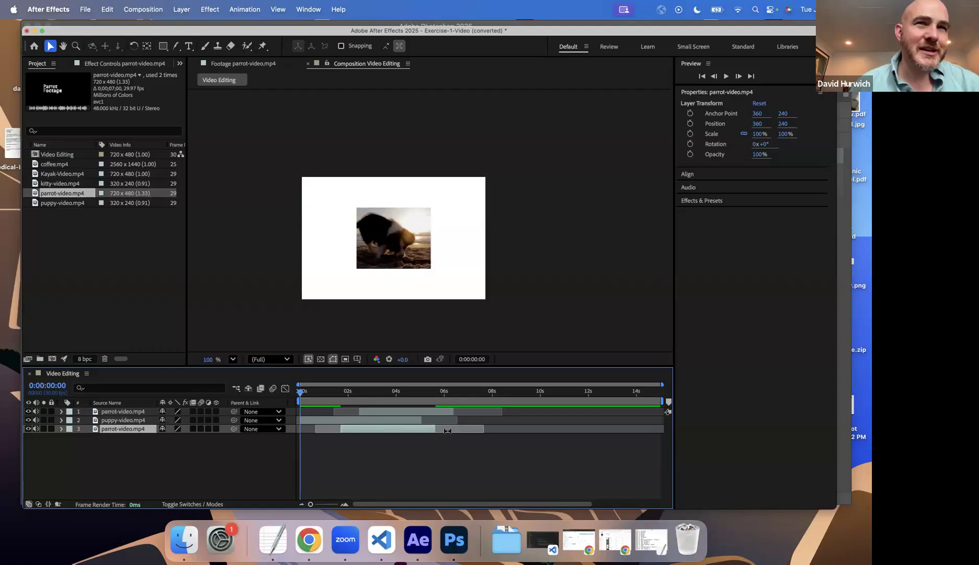
left_click_drag(361, 427, 472, 424)
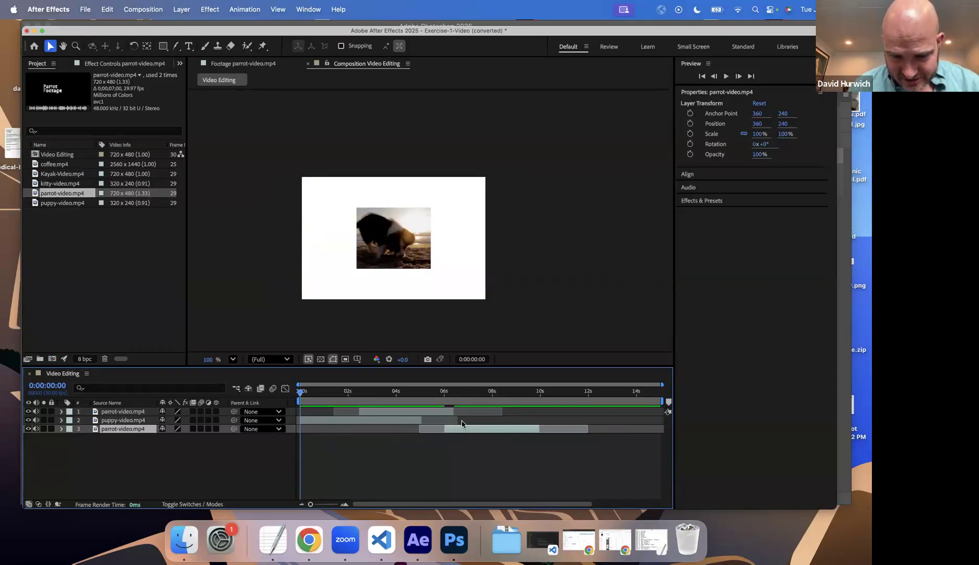
key("super+z")
key("super+z")
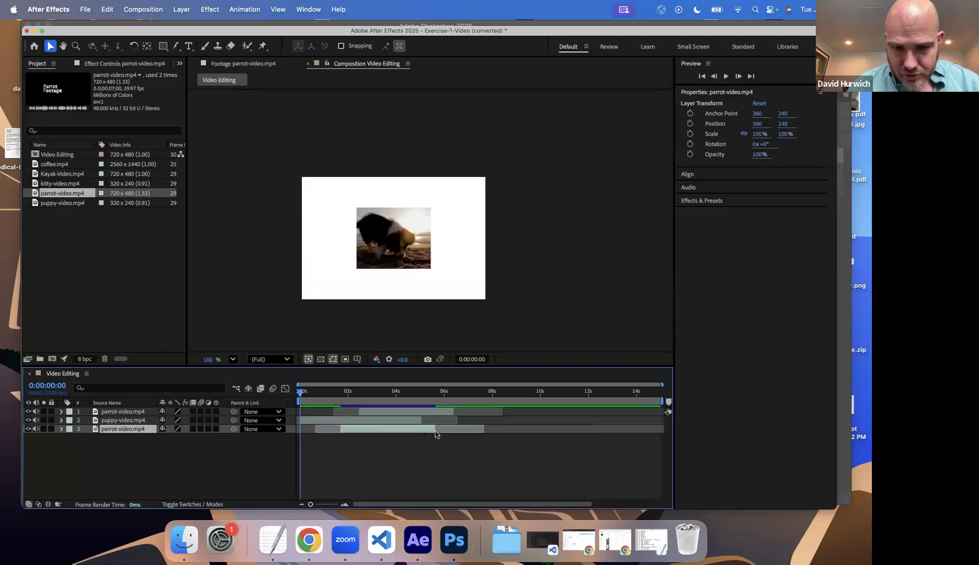
Step: Open coffee.mp4 in the Footage viewer and trim it to an In point of 0:00:02:01 and an Out point near the 4-second mark
left_click(236, 64)
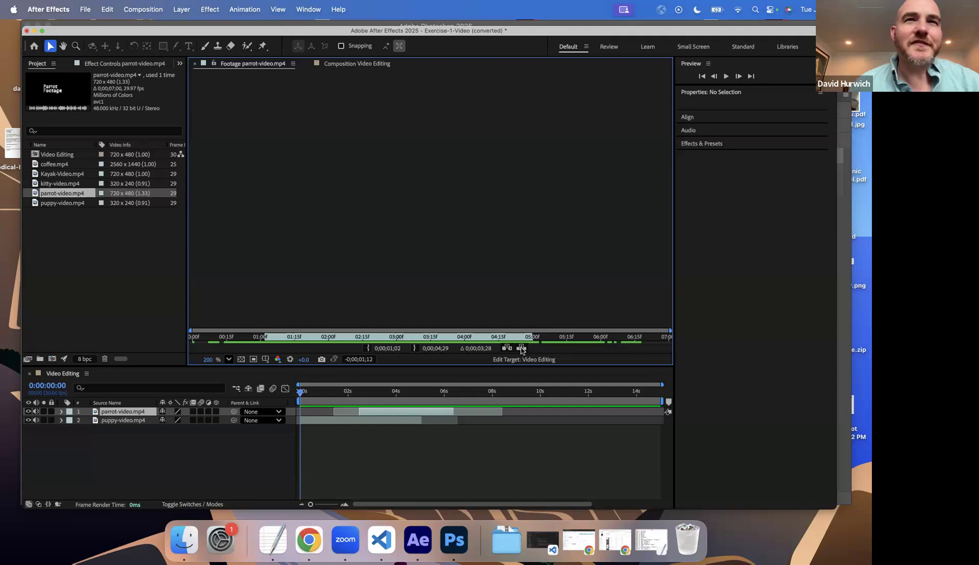
double_click(35, 165)
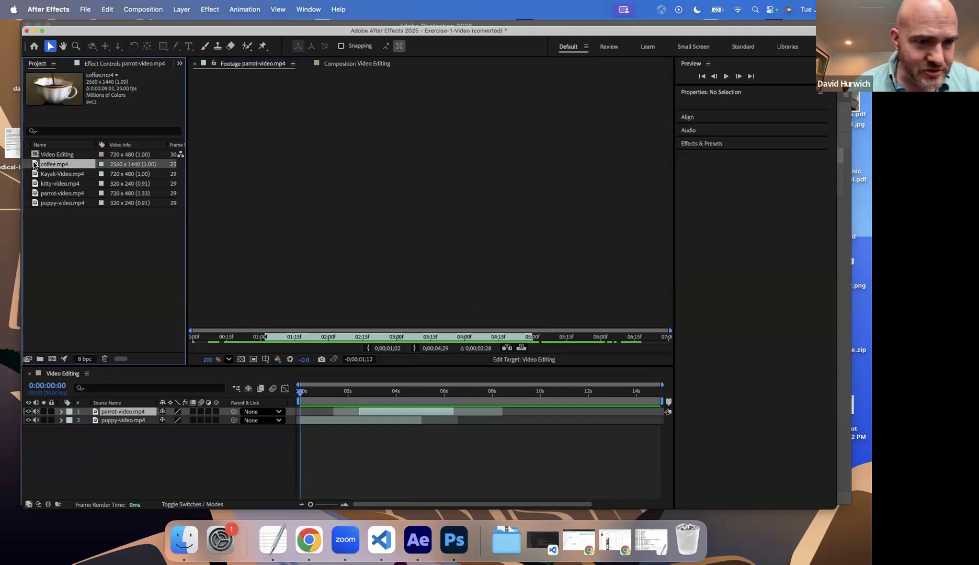
scroll(265, 167, "down", 5)
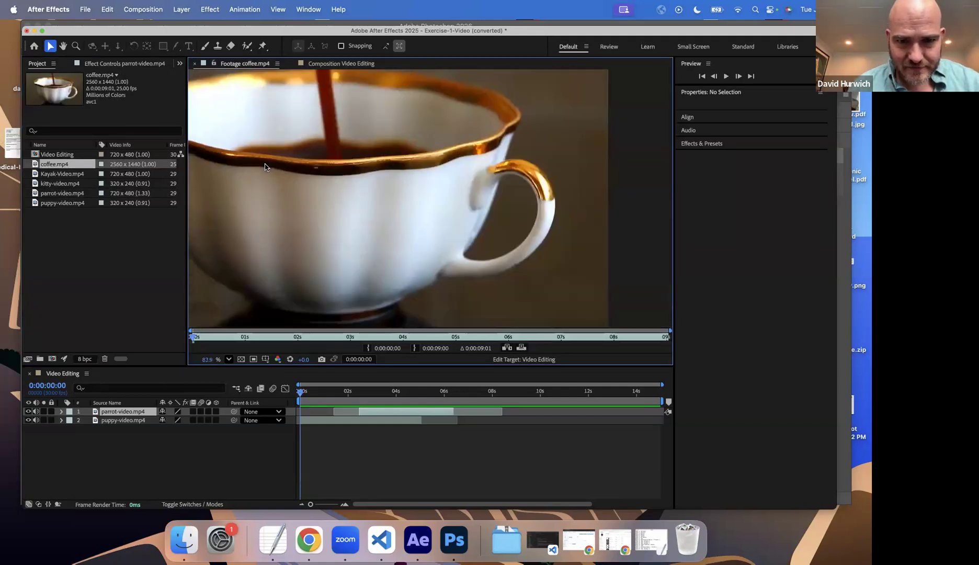
left_click(209, 338)
mouse_move(230, 339)
left_mouse_down()
mouse_move(581, 337)
mouse_move(300, 345)
left_mouse_up()
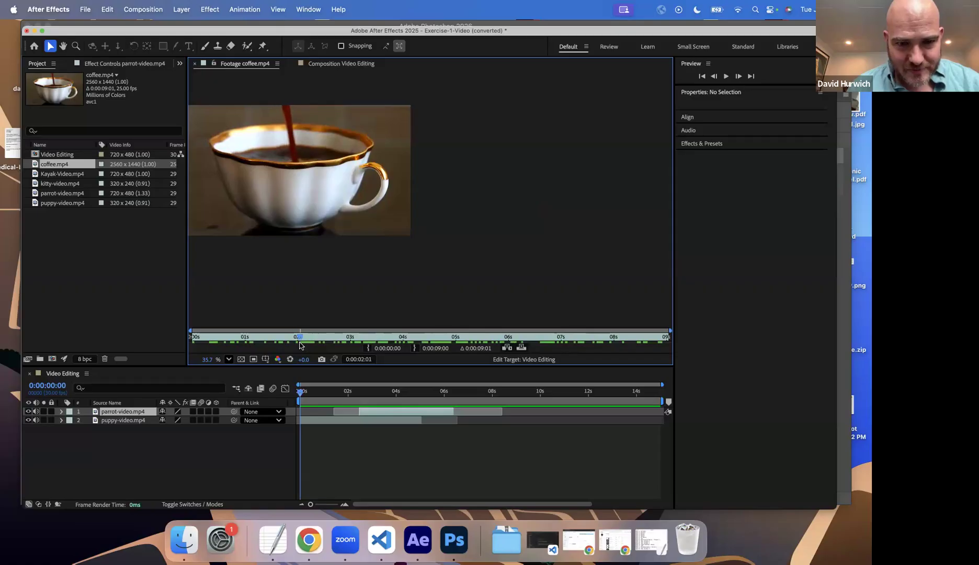
left_click(368, 349)
left_click(403, 339)
left_click(415, 348)
Step: Scrub through the opening of the Video Editing composition and return its current time to 0:00:00:00
mouse_move(413, 393)
left_mouse_down()
mouse_move(438, 393)
mouse_move(291, 393)
left_mouse_up()
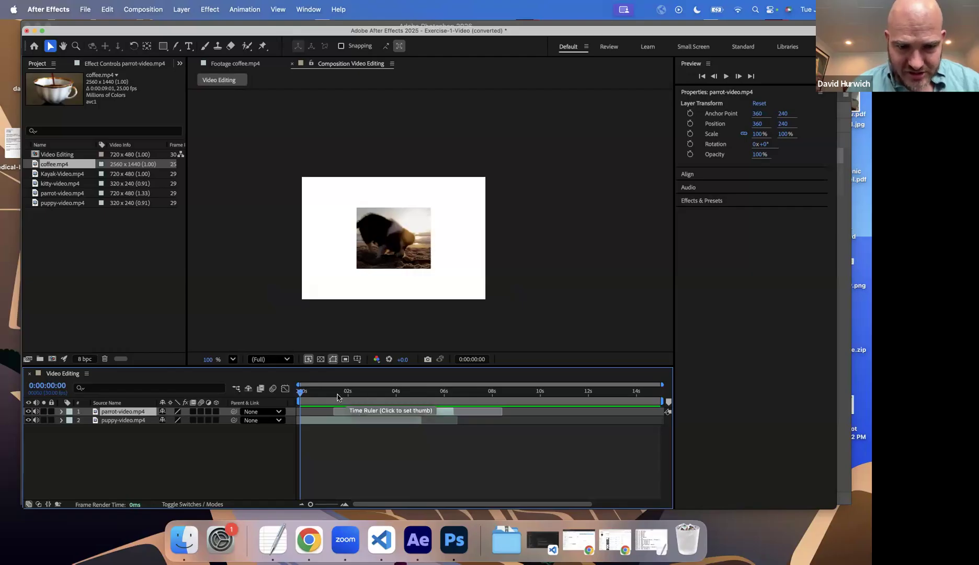
mouse_move(337, 394)
left_mouse_down()
mouse_move(470, 393)
mouse_move(267, 404)
left_mouse_up()
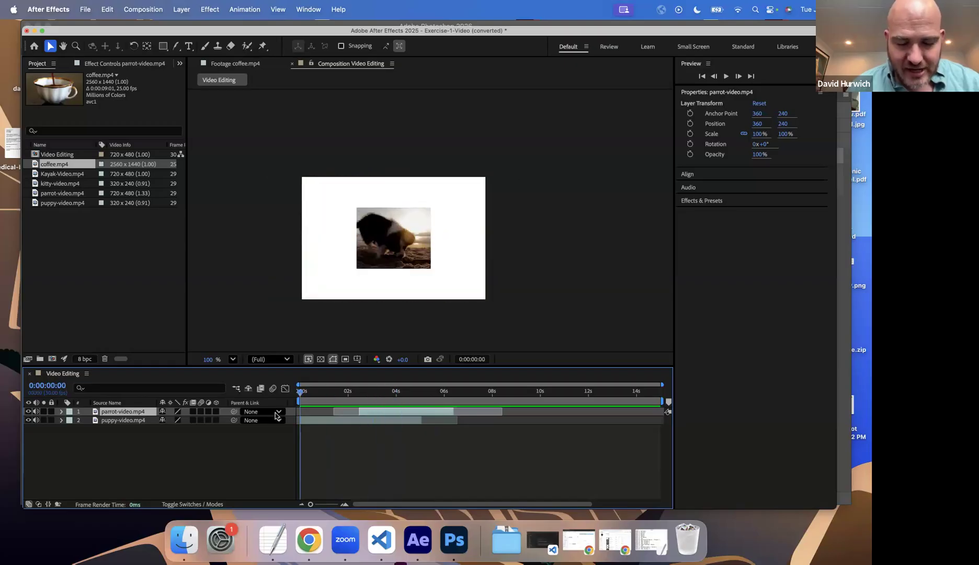
Step: Ripple-insert the trimmed coffee.mp4 at the start of the Video Editing composition and scrub through its opening
left_click(246, 64)
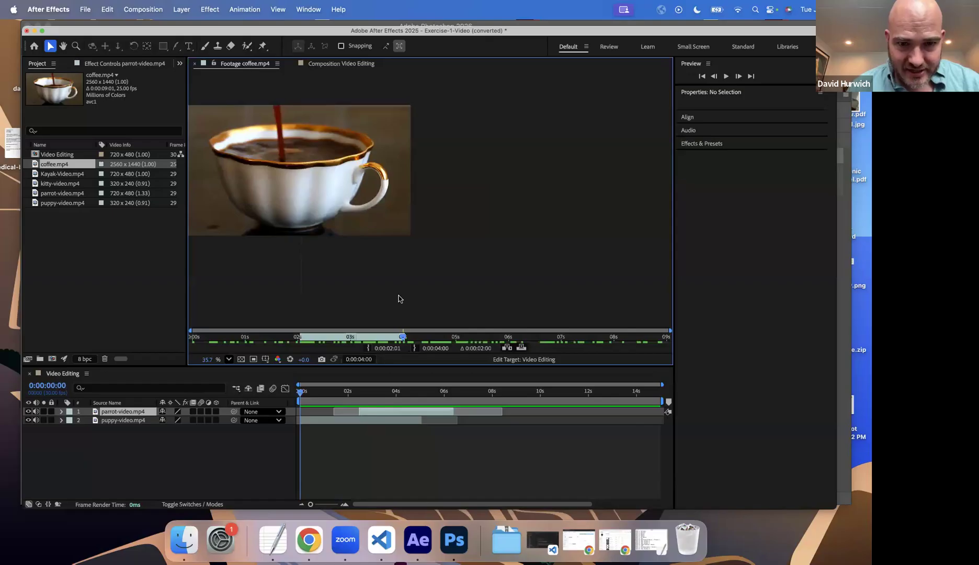
left_click(507, 348)
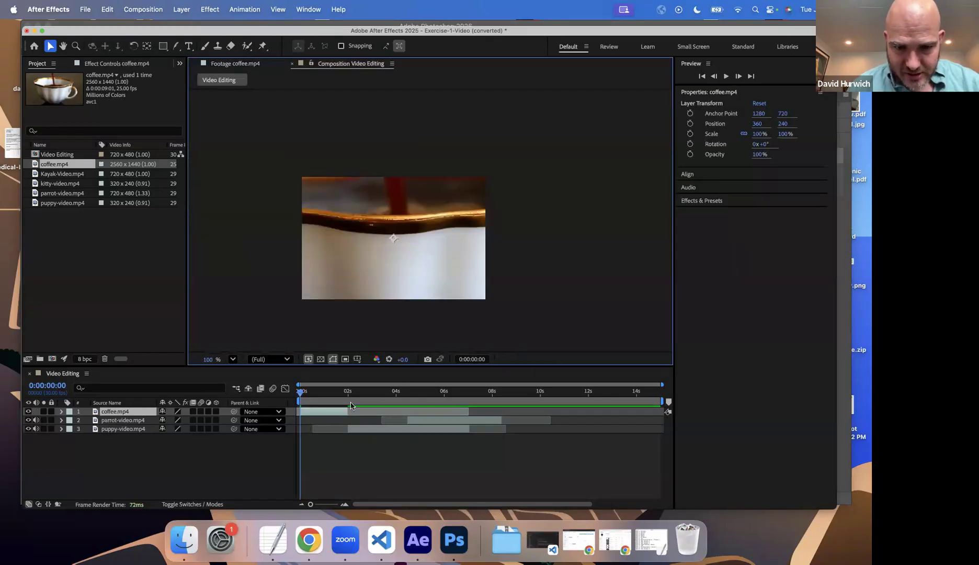
left_click_drag(334, 396, 288, 398)
Step: Check the composition's frame size in Composition Settings against the coffee.mp4 layer's scale, without changing the settings
key("s")
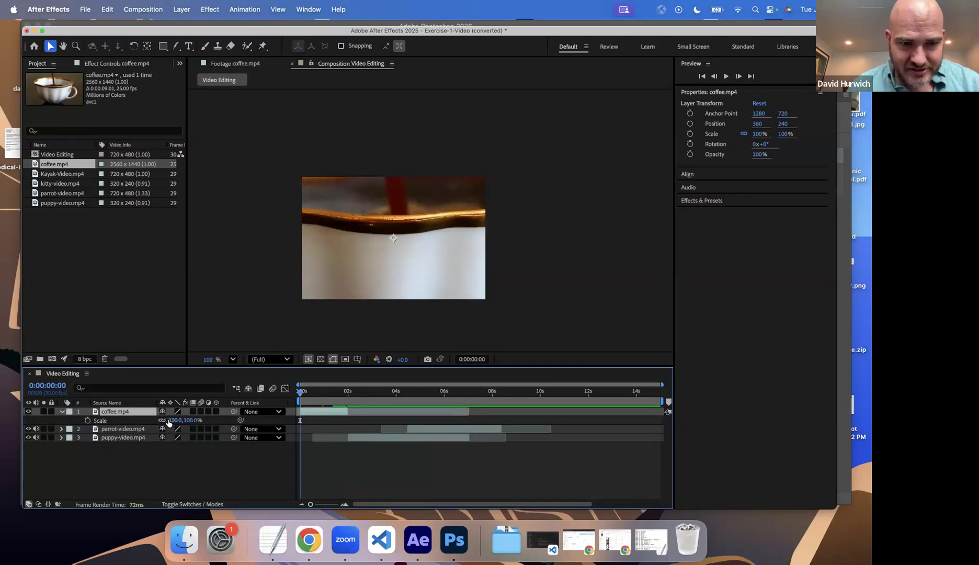
left_click(166, 10)
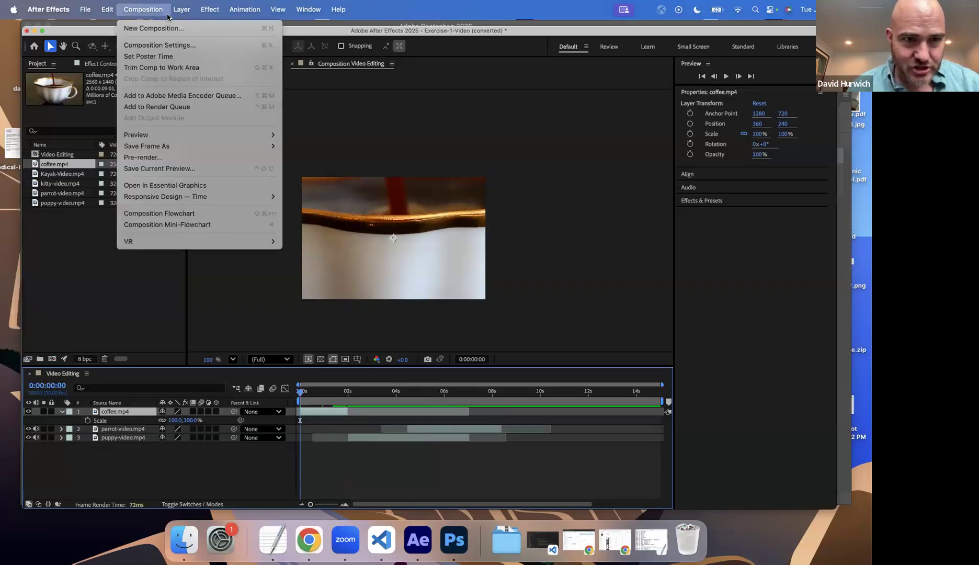
left_click(175, 46)
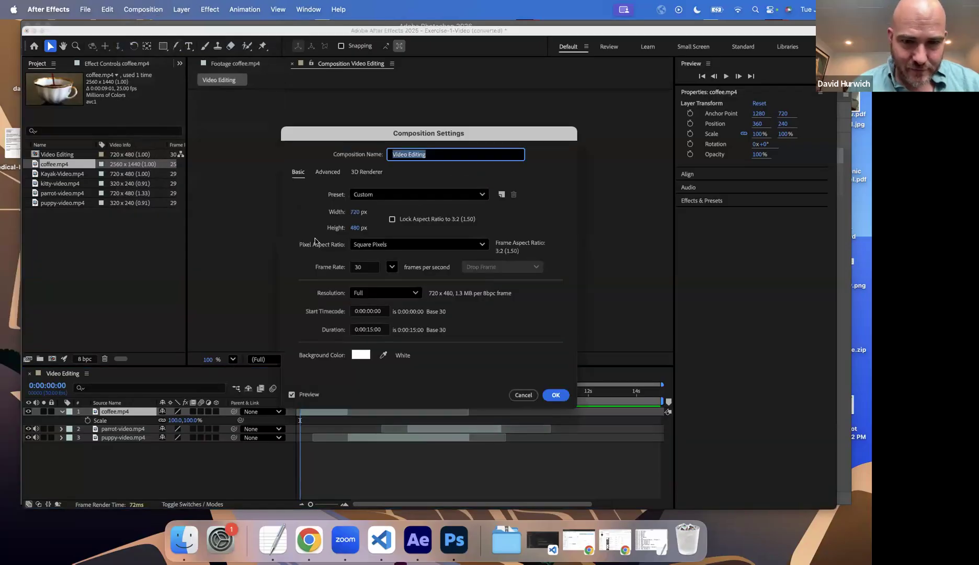
left_click(534, 397)
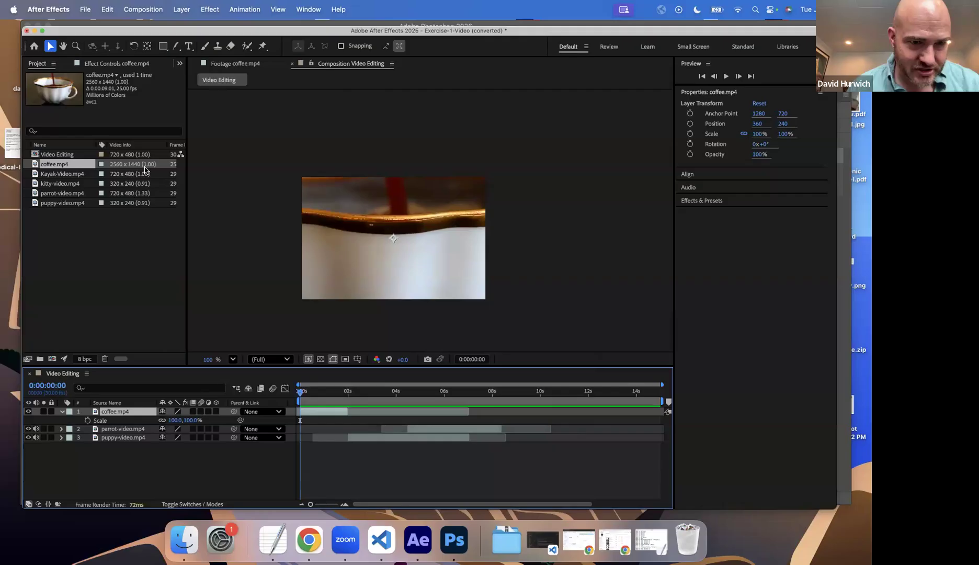
Step: Scale the coffee.mp4 layer to 35%
key("s")
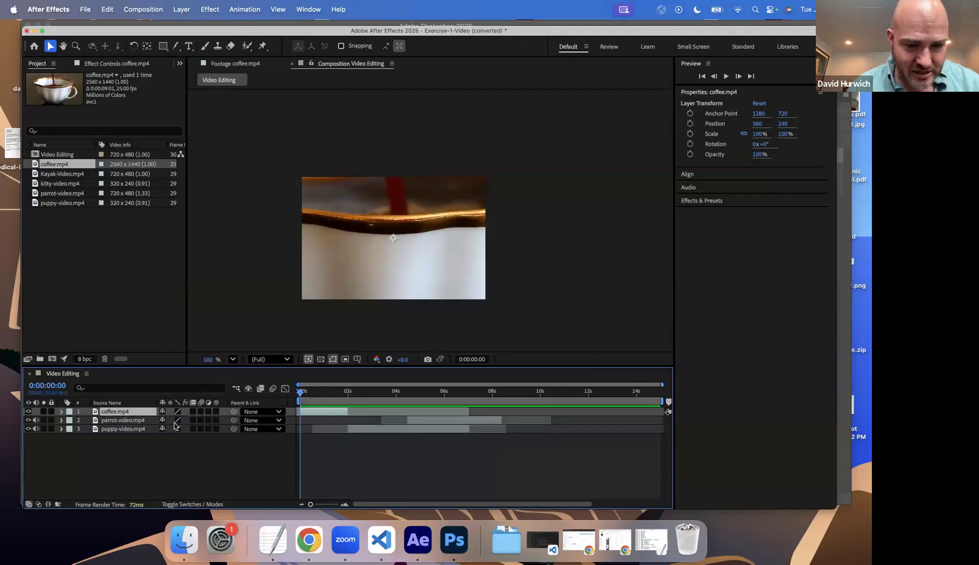
key("s")
left_click_drag(175, 421, 149, 431)
Step: Preview the Video Editing composition from the start and save the converted project
key("space")
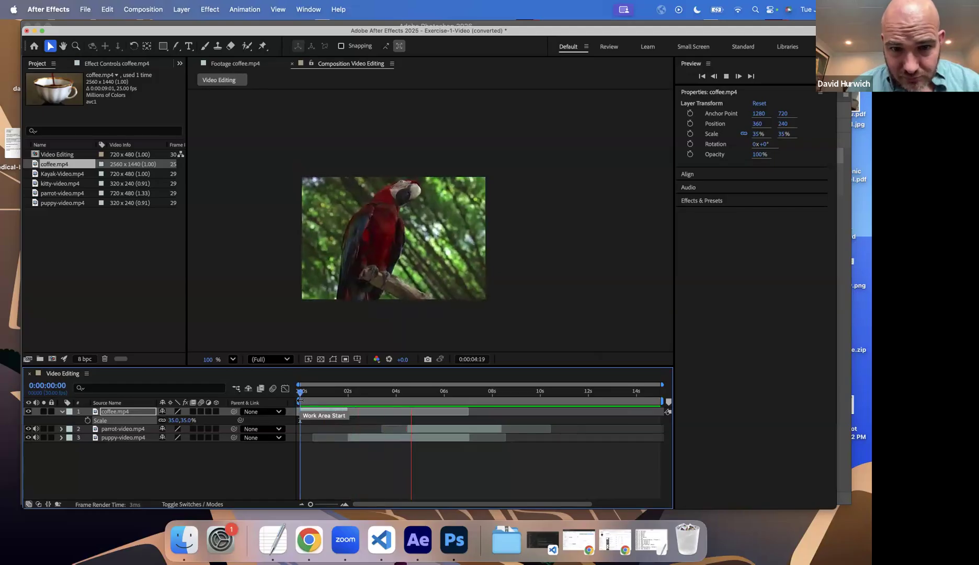
key("space")
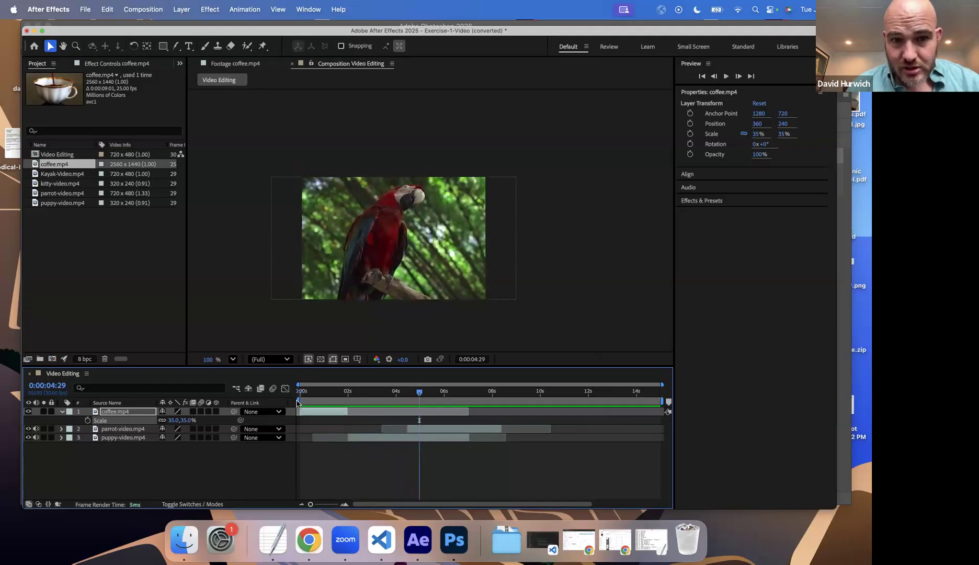
key("super+s")
left_click(611, 301)
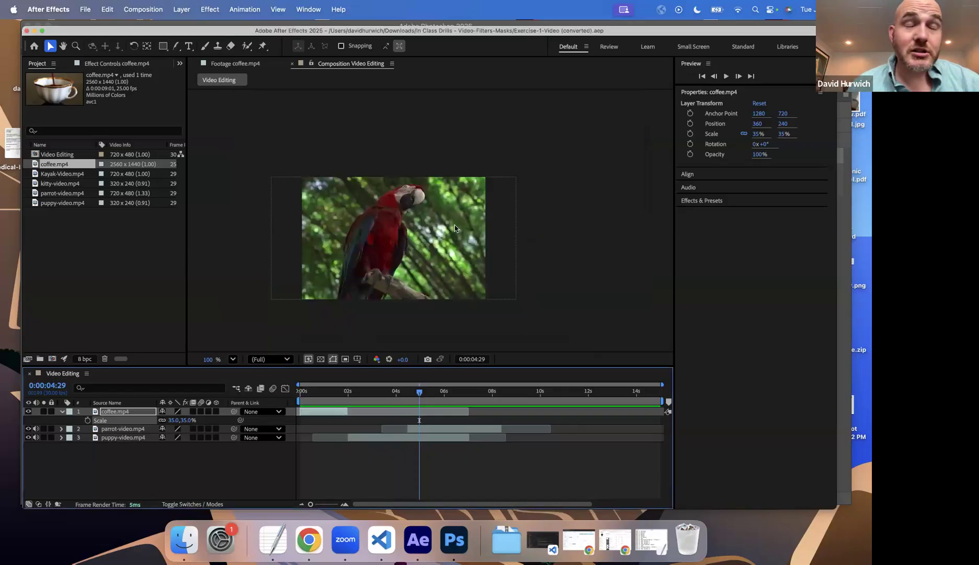
Step: Open Exercise-2-Video-Animated-Properties.aep from the In Class Drills video folder and accept its version conversion
left_click(84, 9)
left_click(100, 37)
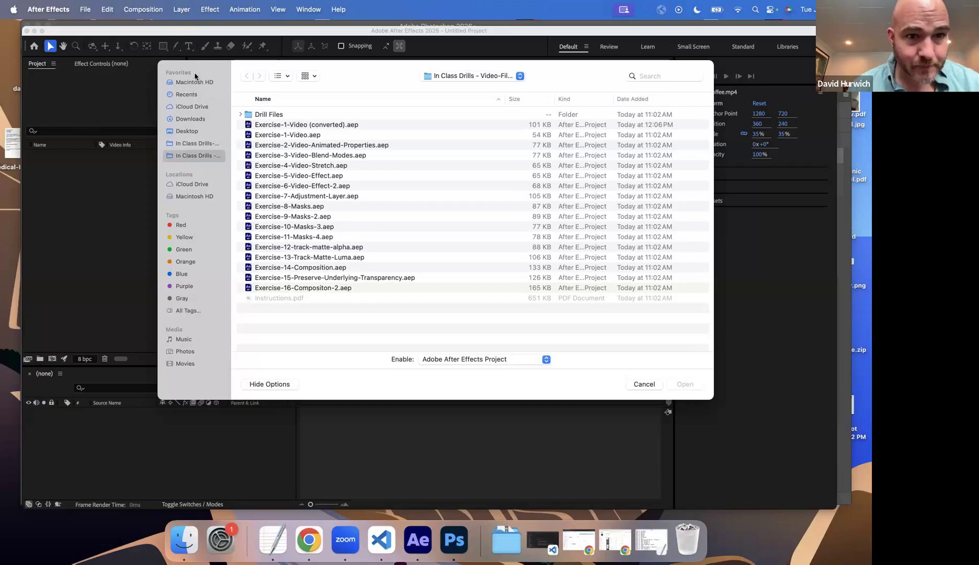
left_click(194, 143)
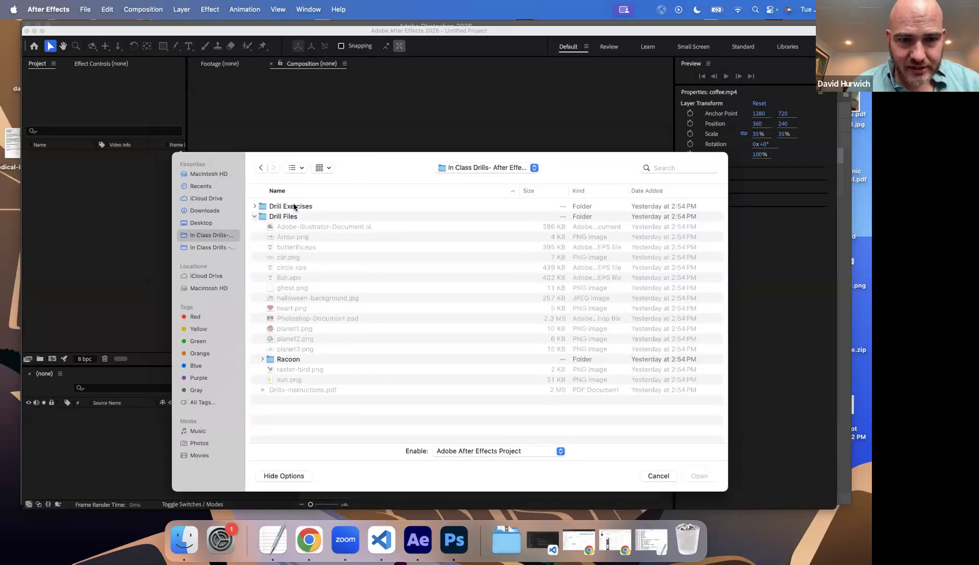
double_click(294, 207)
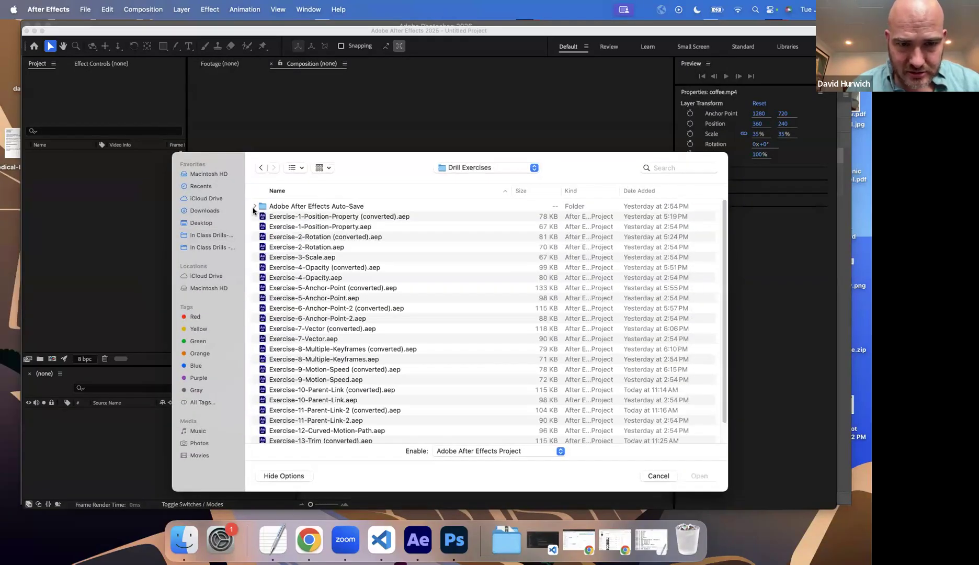
left_click(212, 247)
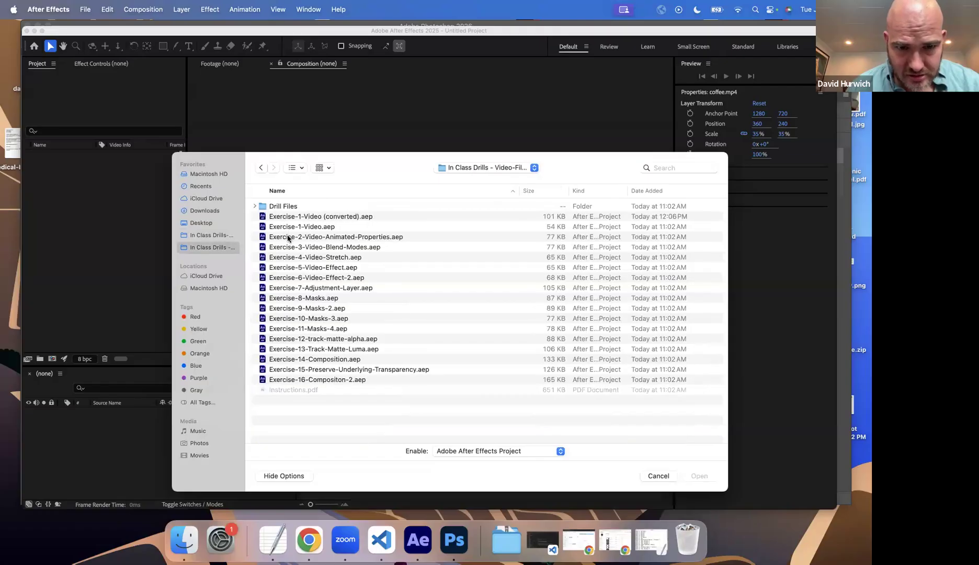
double_click(288, 237)
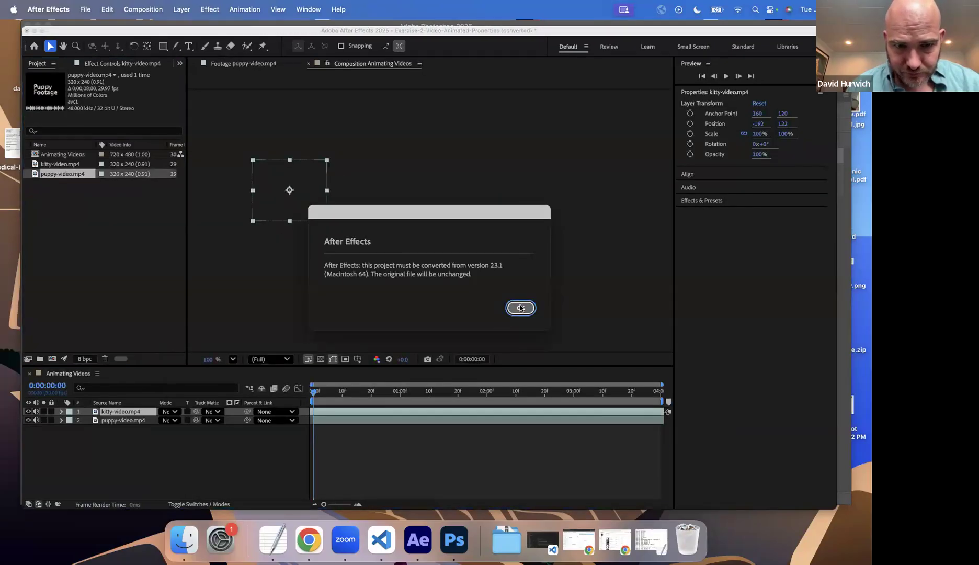
left_click(520, 308)
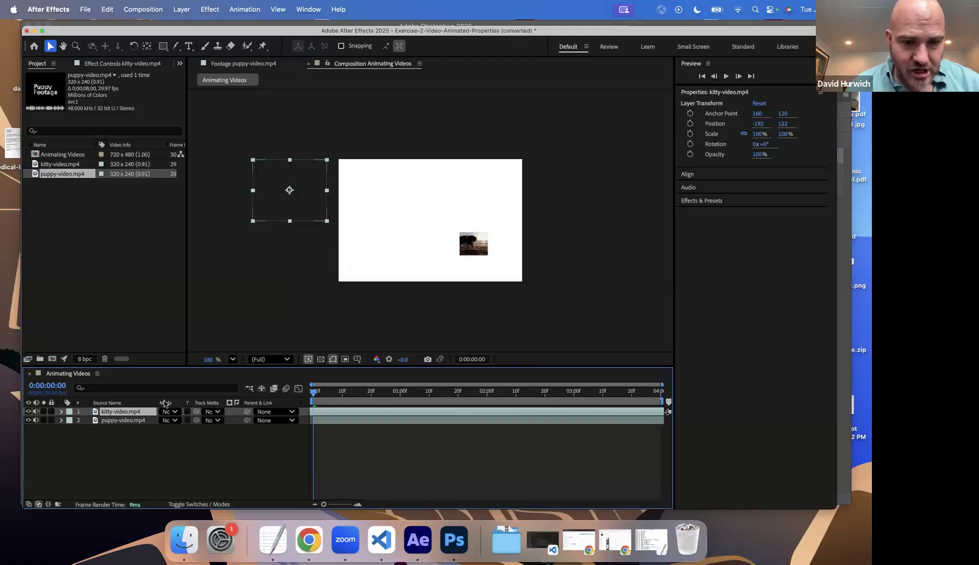
Step: Reveal the Position property of the kitty-video.mp4 layer and briefly preview the Animating Videos composition
left_click(139, 420)
left_click(135, 412)
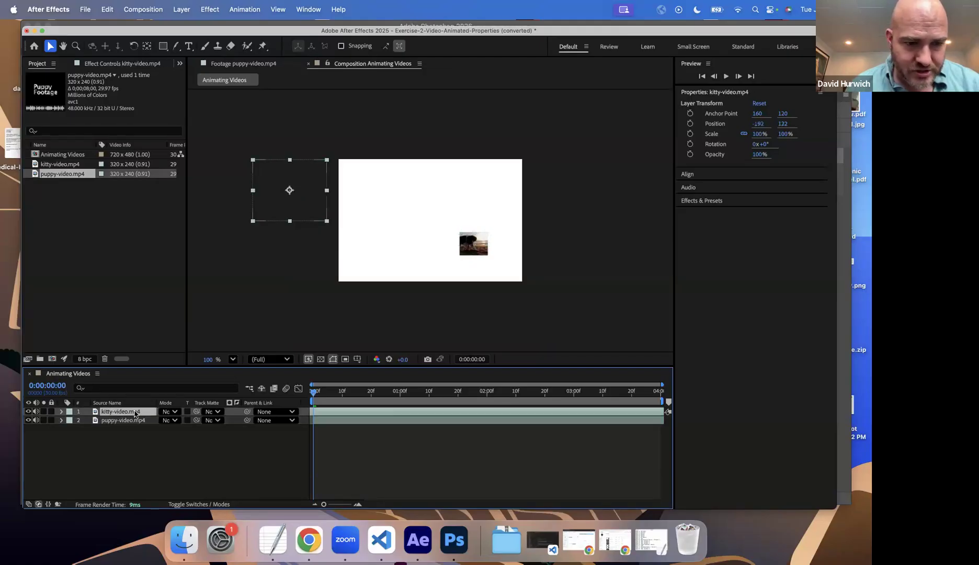
key("p")
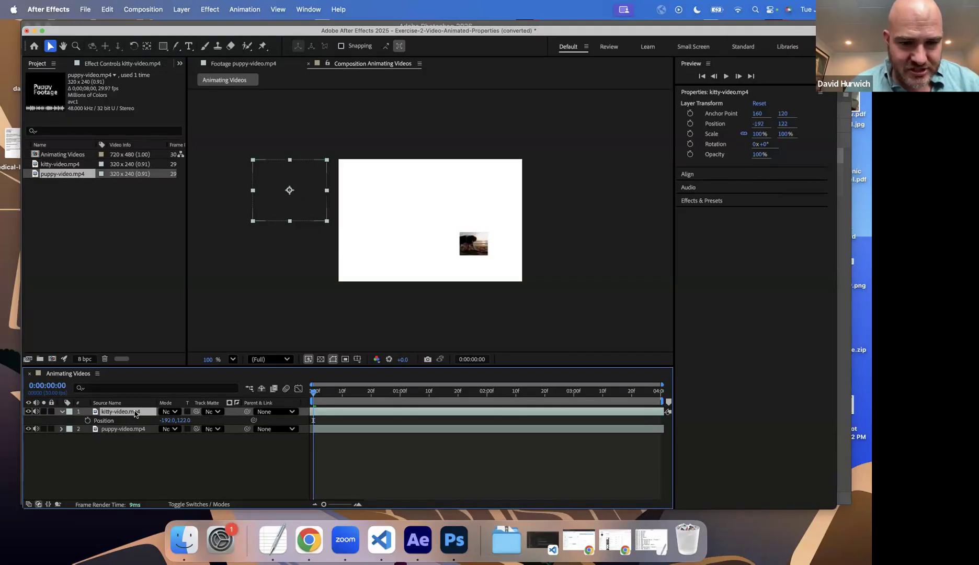
key("space")
key("space")
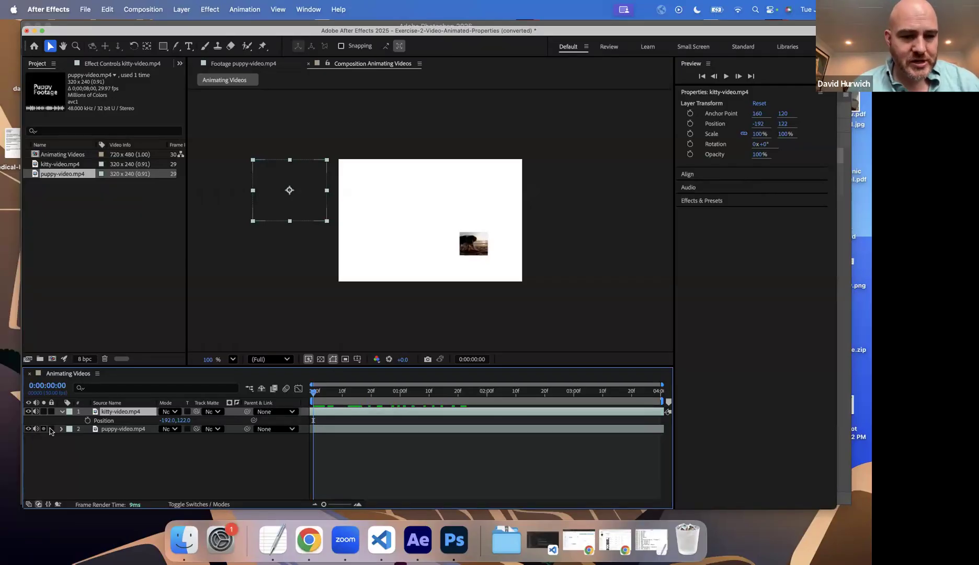
Step: Switch to TextEdit and add a "Transform:" heading with indented lines Position, Rotation, Scale, Transparency and Anchor Point to the Lab-Video-URL note
left_click(272, 540)
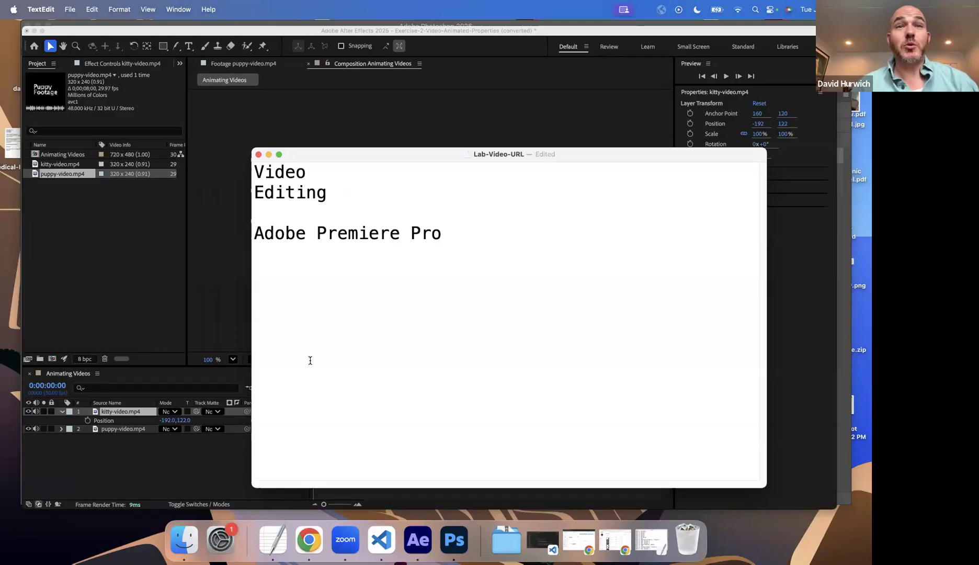
type("Transform:")
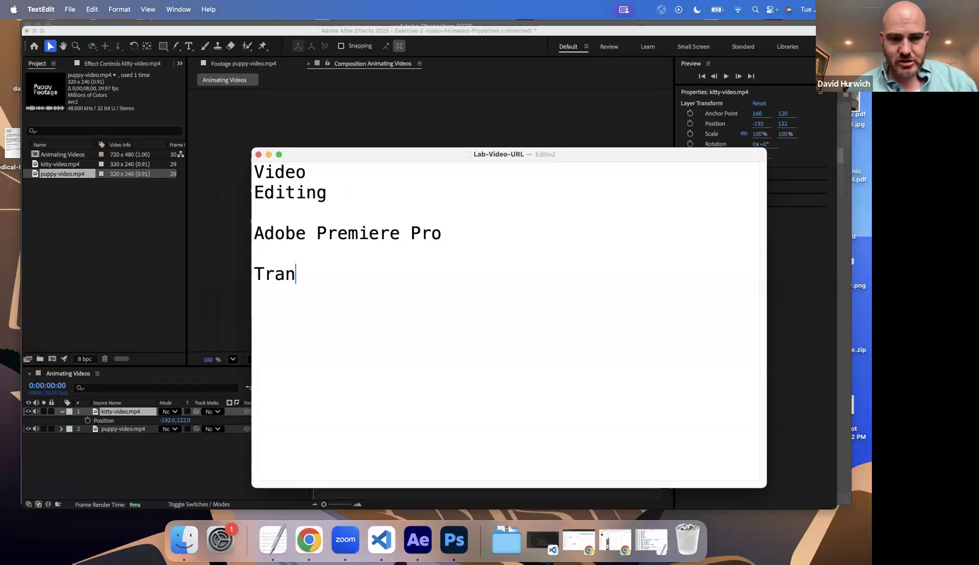
key("Return")
type("position")
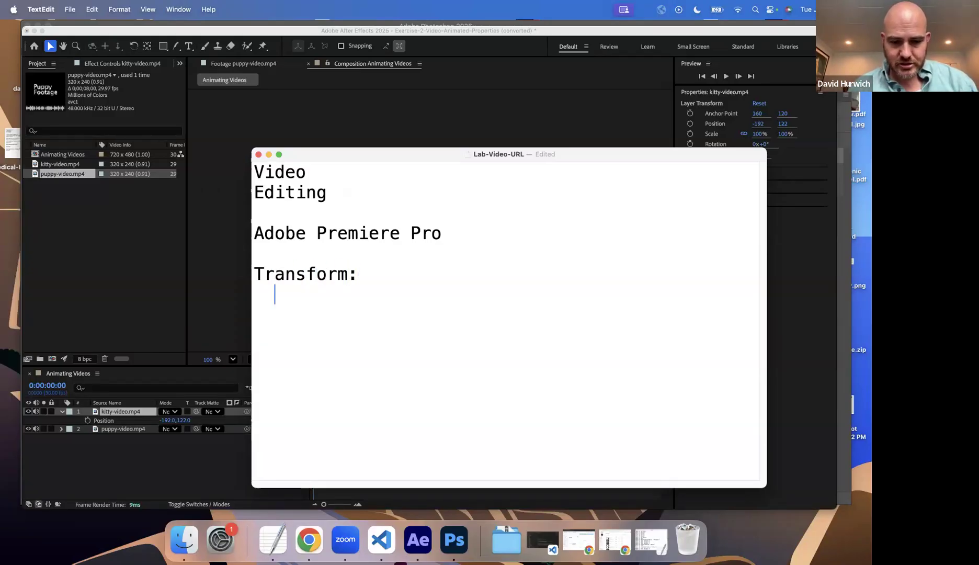
key("Return")
type("Rotation")
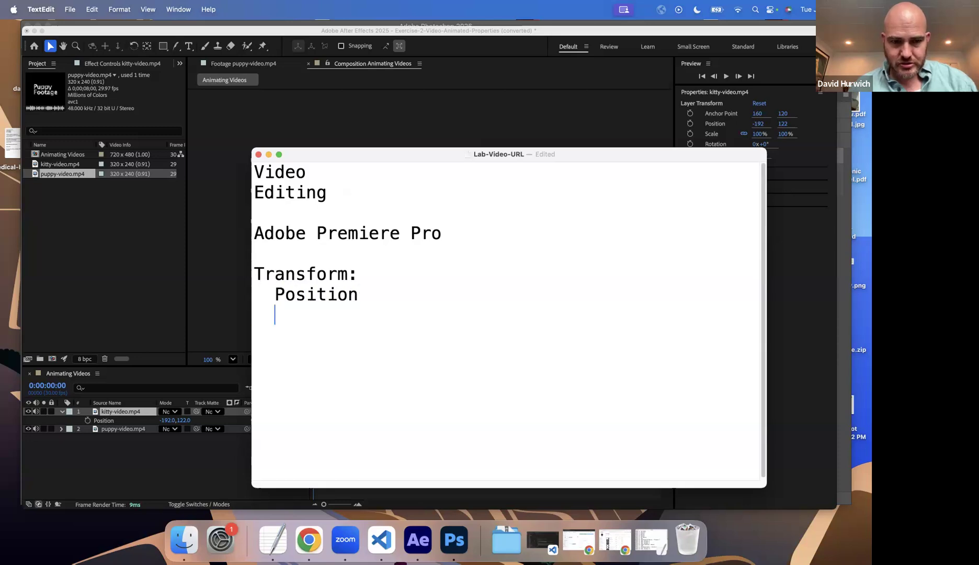
key("Return")
type("Scale")
key("Return")
type("Transparency")
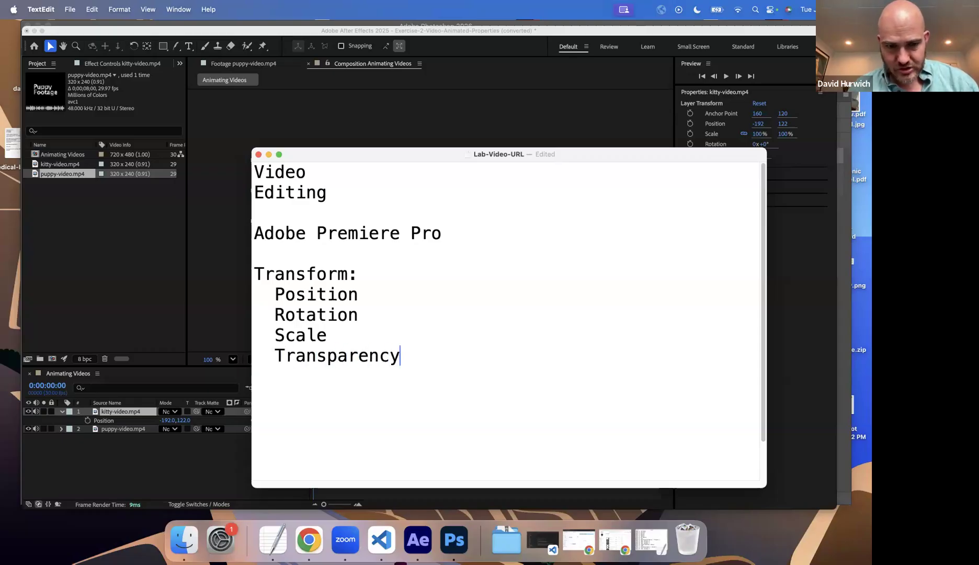
key("Return")
type("Anchor ")
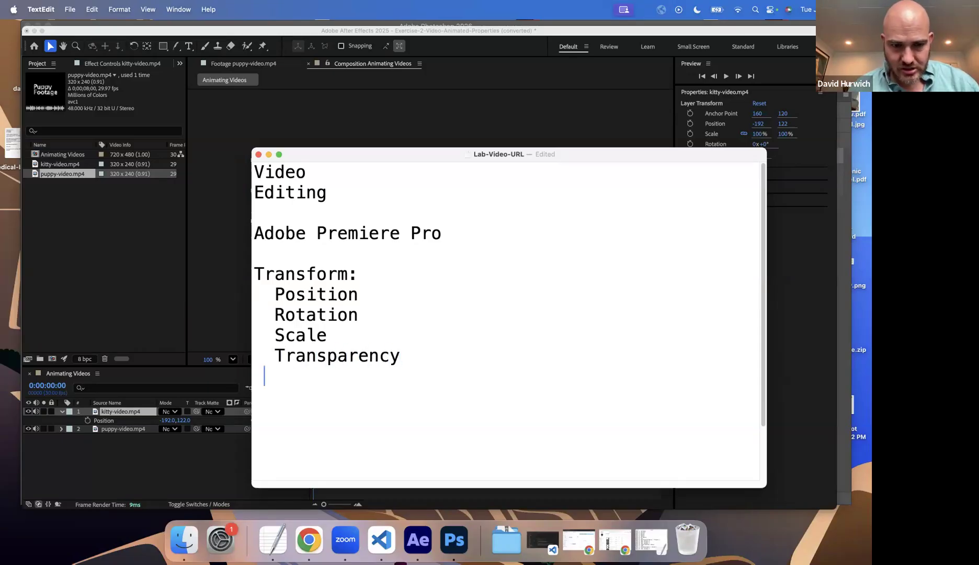
type("Point")
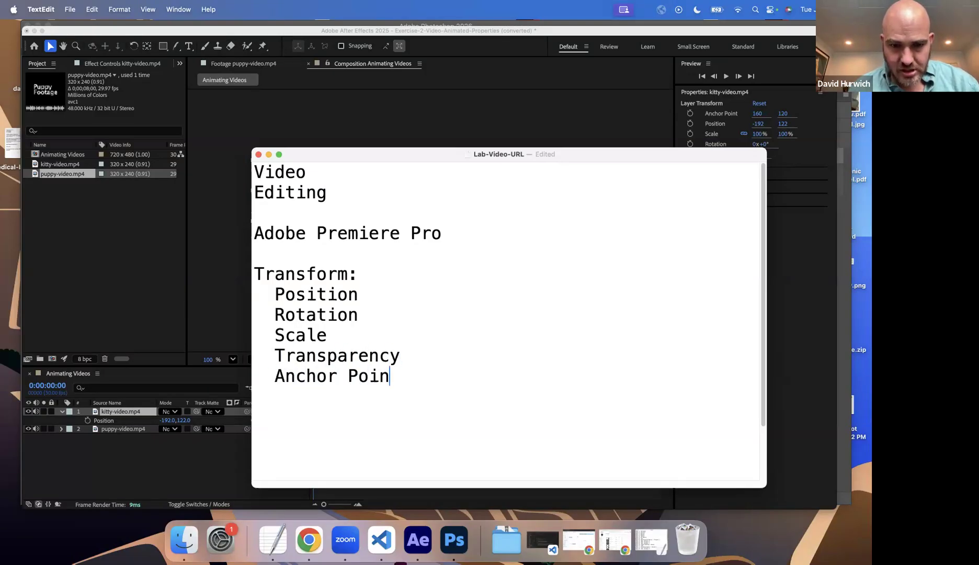
Step: Switch to After Effects and keyframe kitty-video.mp4's Position from -172, 134 at 0:00:00:00 to 574, 130 at 0:00:02:00
left_click(134, 257)
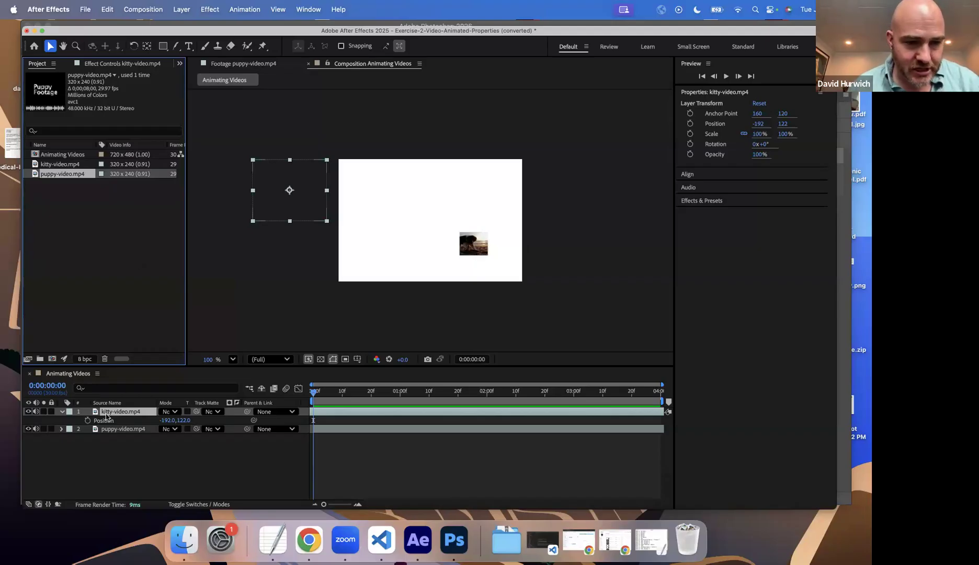
mouse_move(311, 193)
left_mouse_down()
mouse_move(347, 205)
mouse_move(410, 195)
mouse_move(316, 198)
left_mouse_up()
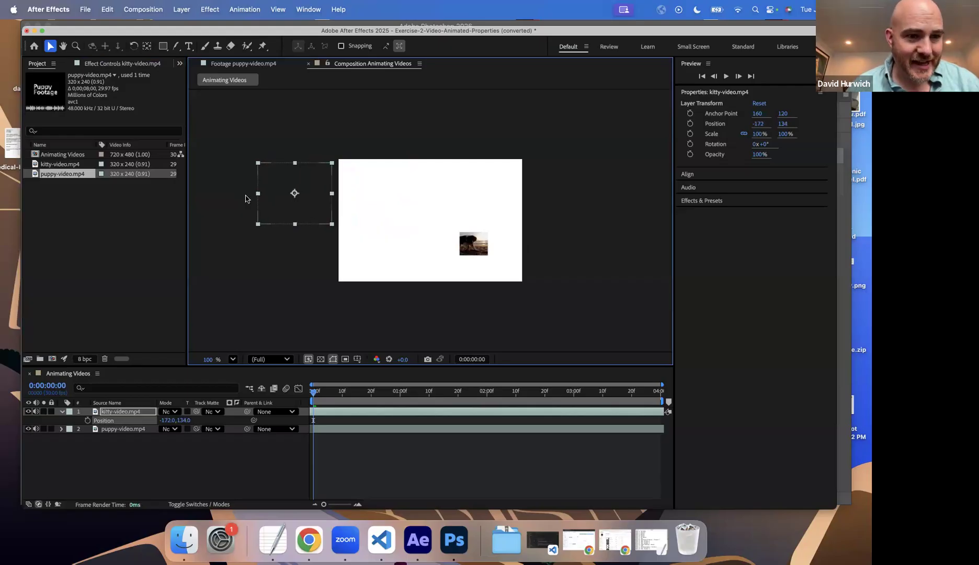
left_click_drag(341, 393, 238, 403)
left_click(88, 420)
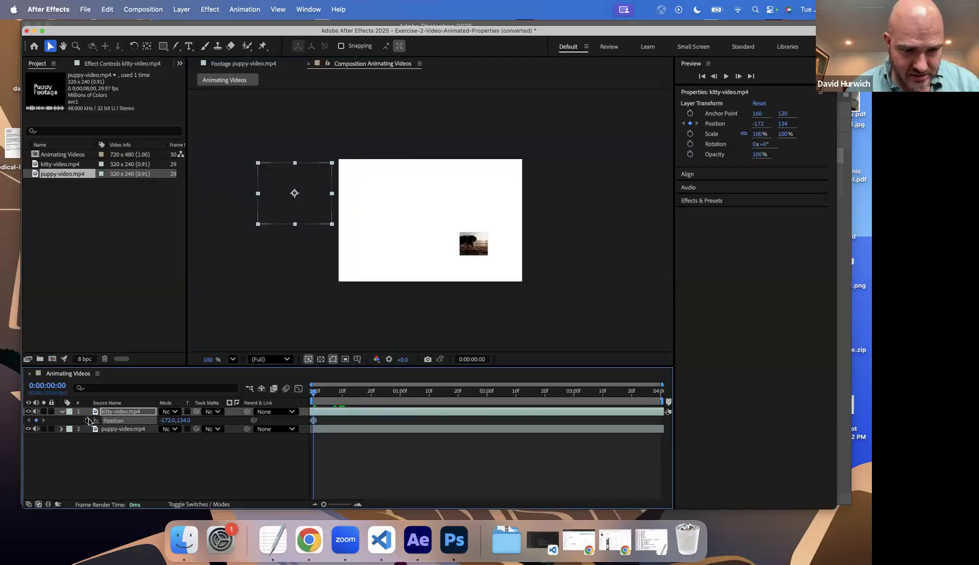
left_click(487, 395)
left_click_drag(306, 172, 494, 181)
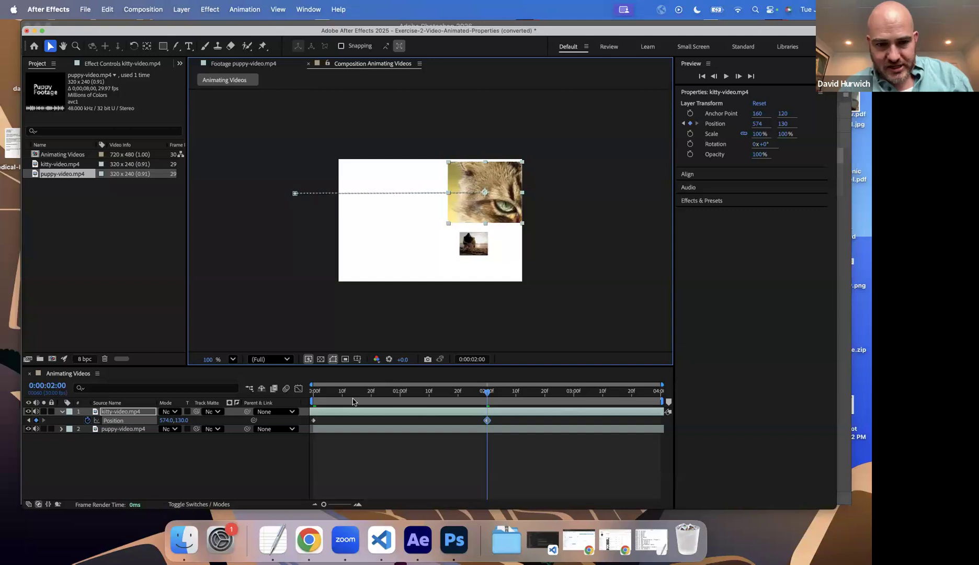
Step: Preview the kitty layer's position animation from the start of the composition twice
key("Home")
key("space")
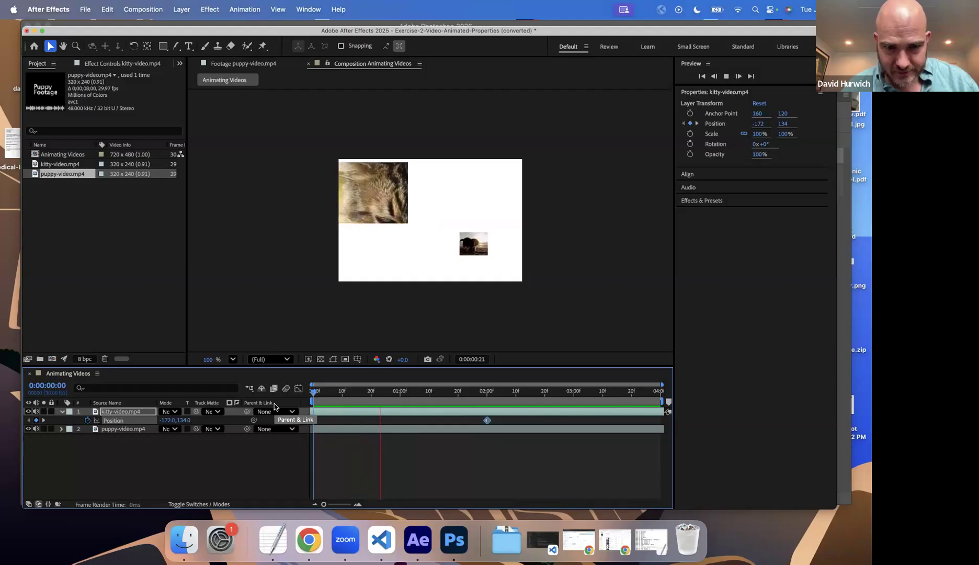
key("space")
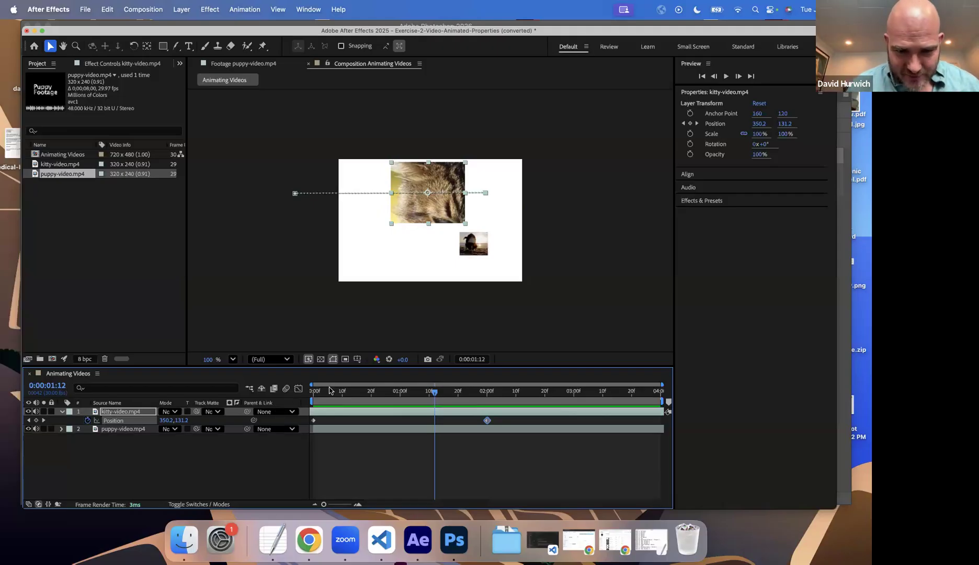
key("space")
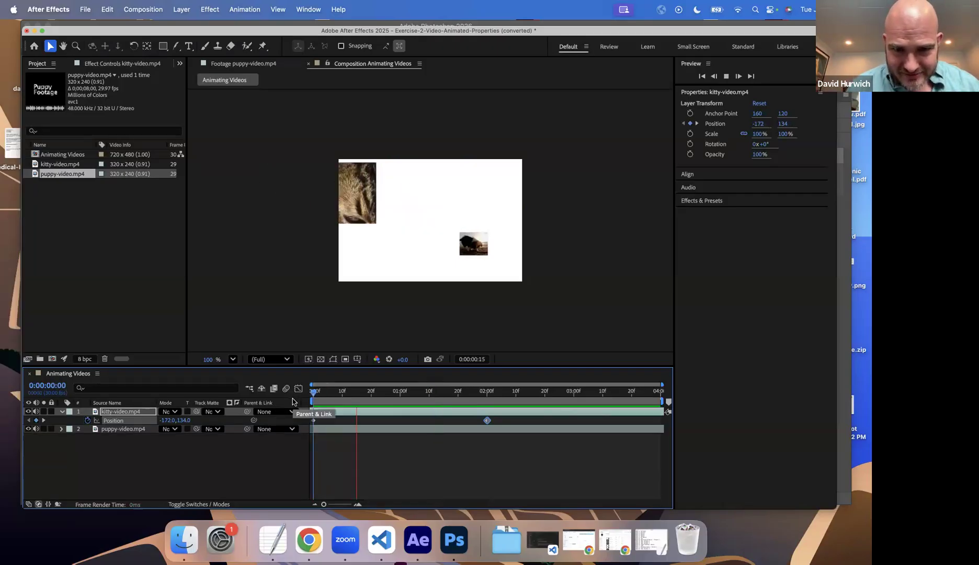
key("space")
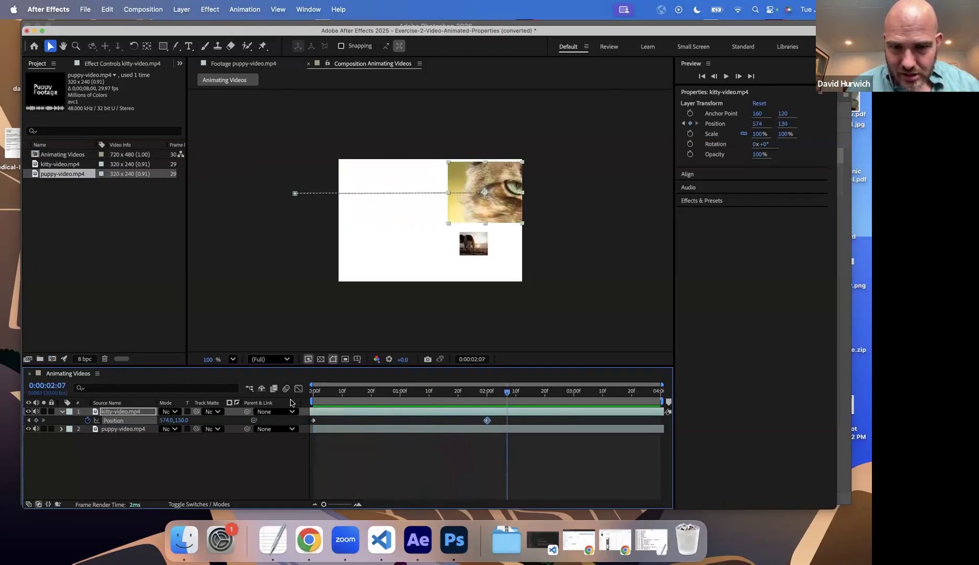
Step: Keyframe puppy-video.mp4's Scale from 38% at 0:00:00:00 to 100% at 0:00:02:00 and preview the animation
left_click(123, 433)
key("s")
key("Home")
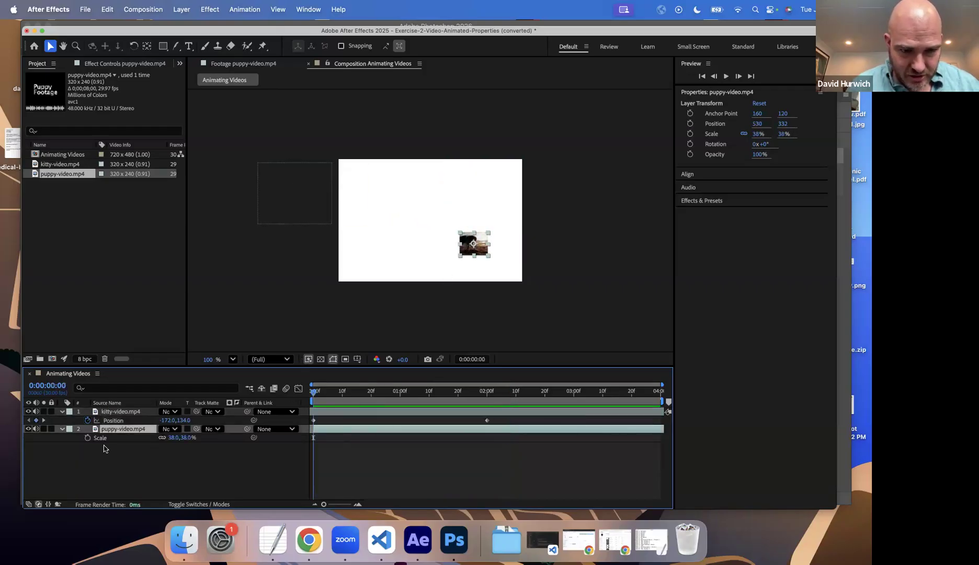
left_click(88, 438)
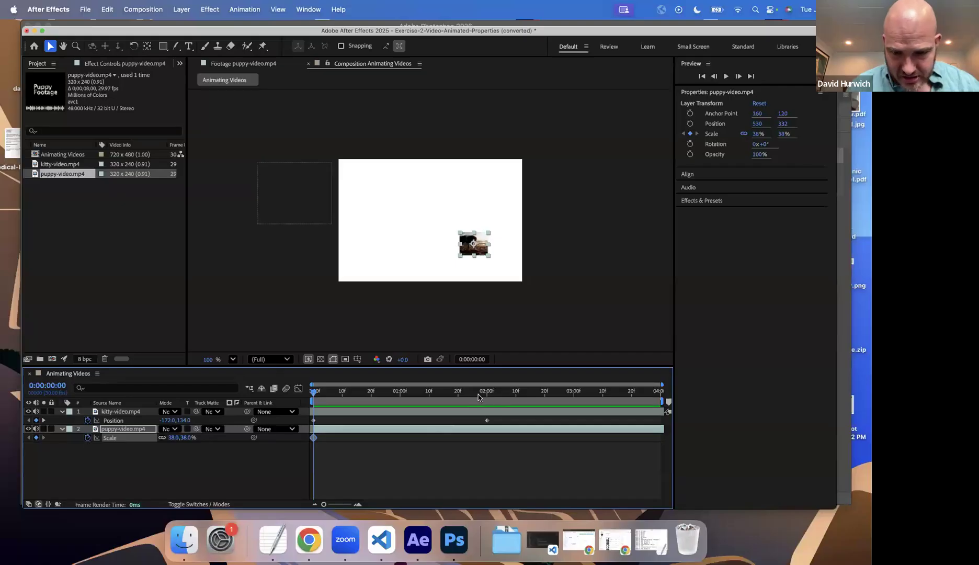
left_click(486, 395)
left_click_drag(184, 437, 224, 435)
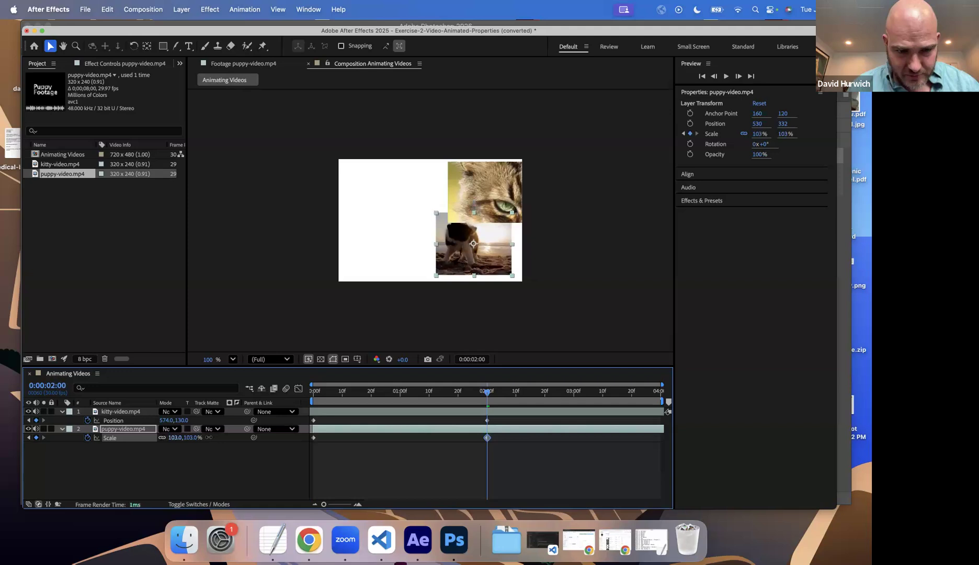
key("space")
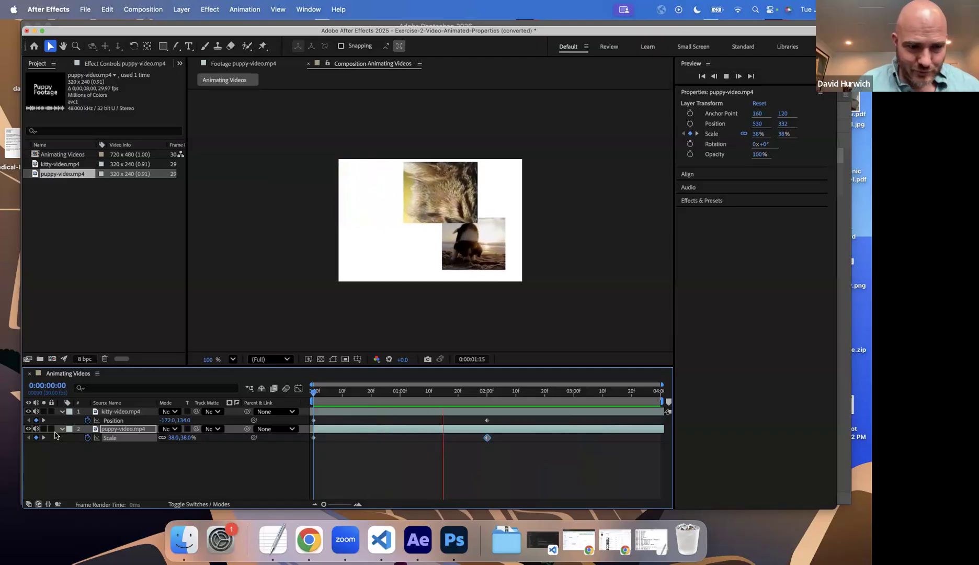
key("space")
Step: Open the Exercise-3-Video-Blend-Modes.aep project from the In Class Drills video folder
left_click(85, 10)
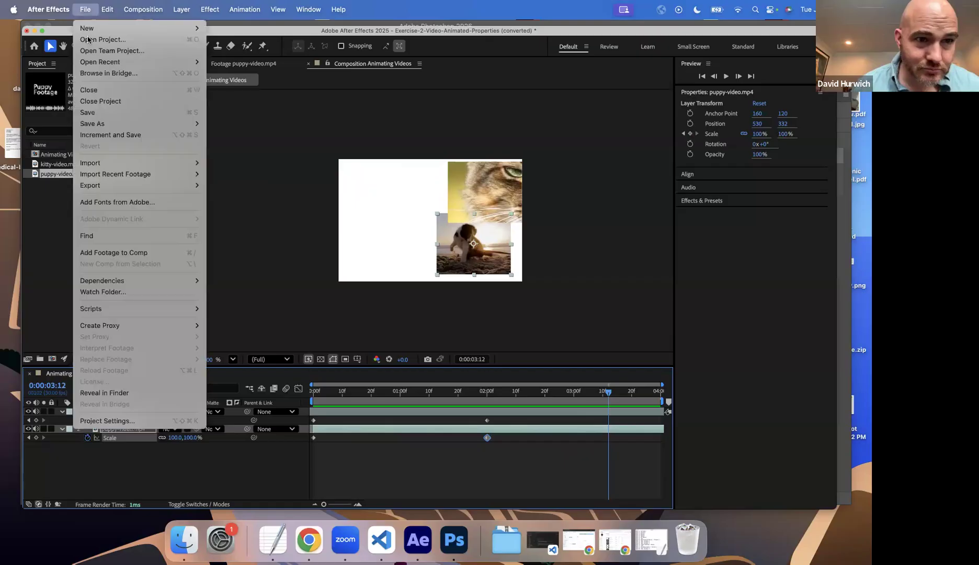
left_click(89, 41)
left_click(520, 308)
left_click(626, 303)
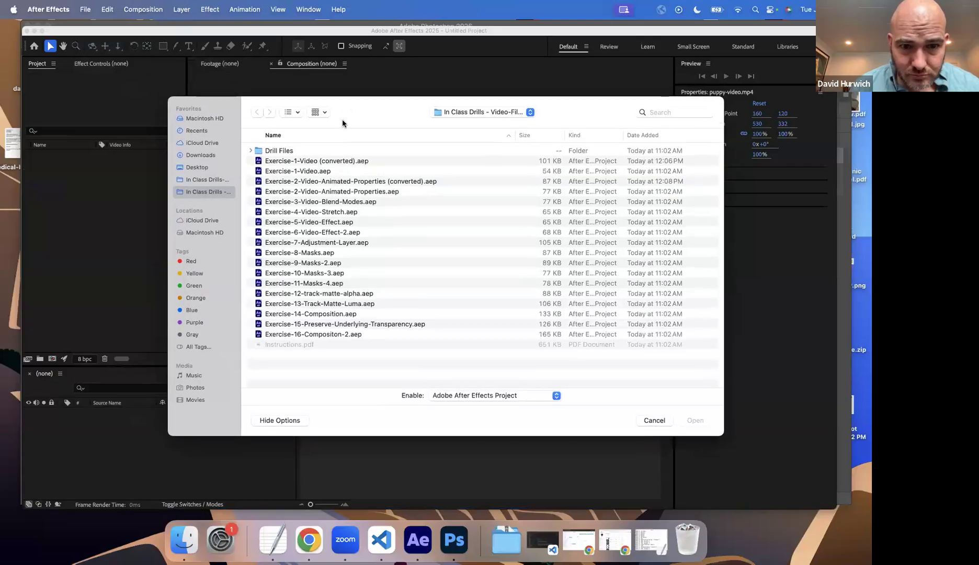
double_click(340, 203)
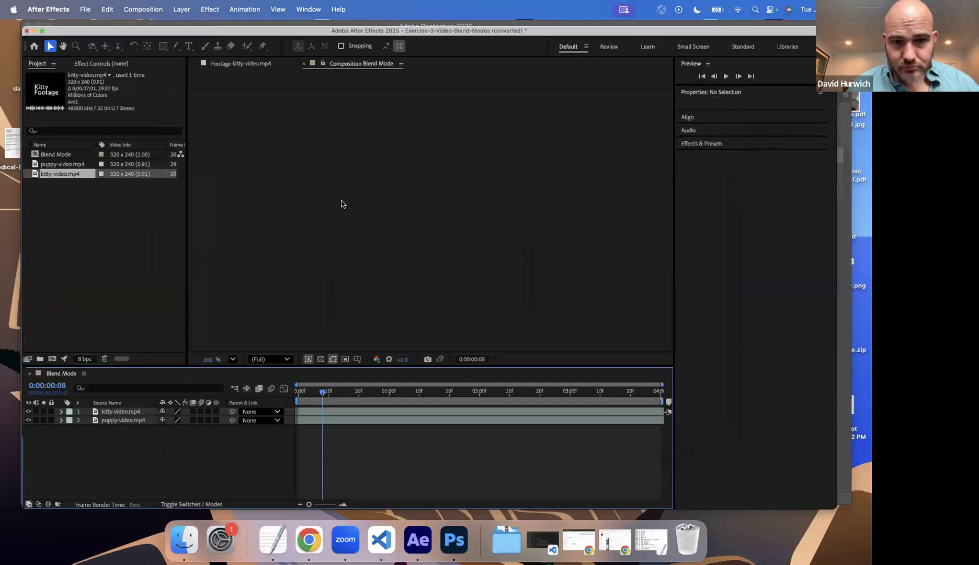
left_click(520, 308)
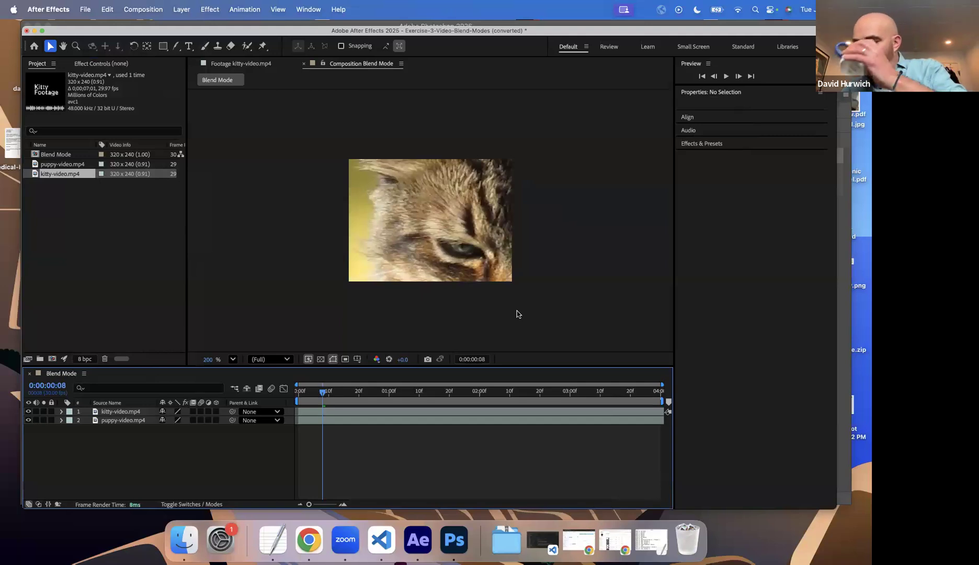
Step: Switch to Photoshop and delete the Dog and Hat layers from Photoshop-Document.psd, keeping only the Background layer
left_click(448, 542)
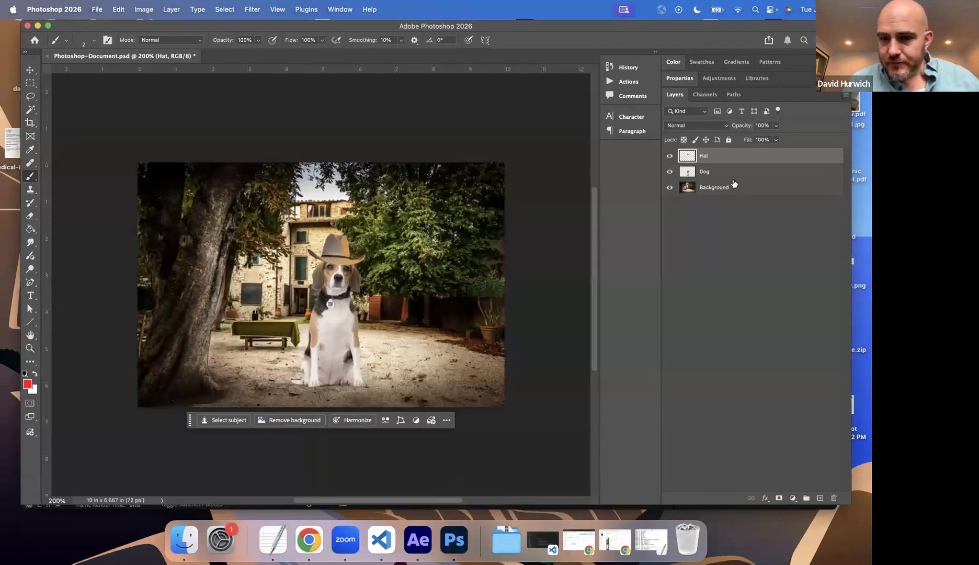
left_click(717, 187)
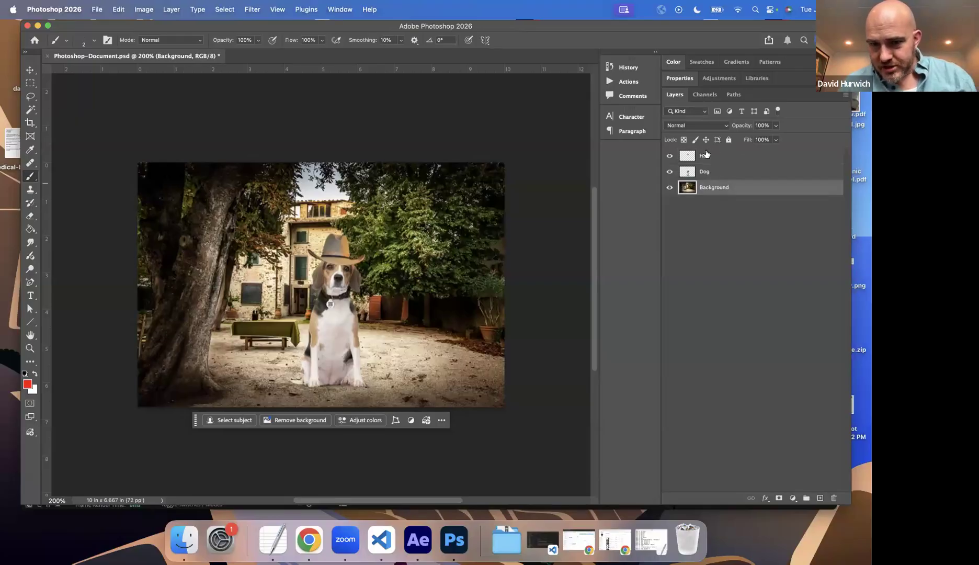
left_click(713, 171)
left_click(706, 156, "shift")
left_click(834, 498)
key("Return")
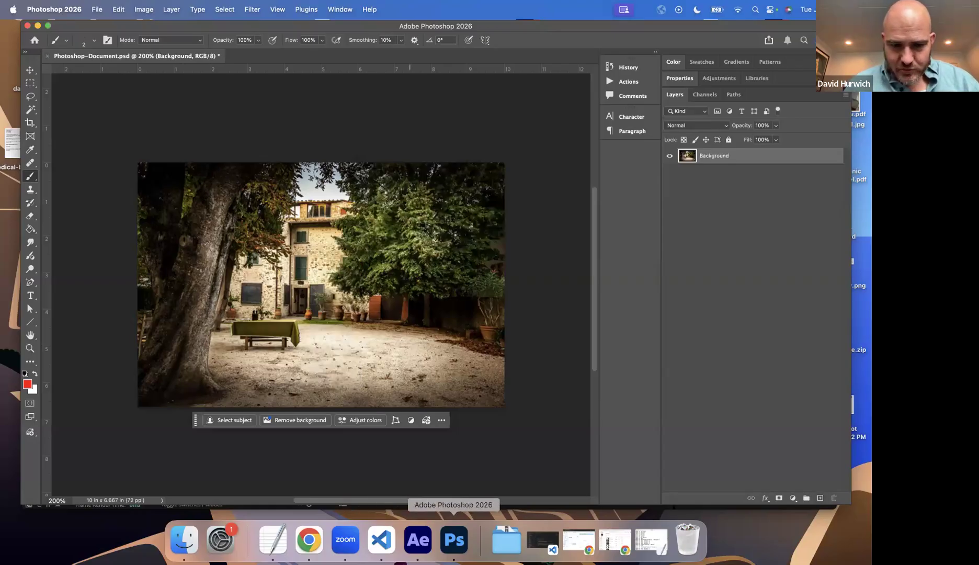
Step: Switch to Chrome, leave the coffee video page on Pexels and search for coffee photos instead of videos
left_click(309, 540)
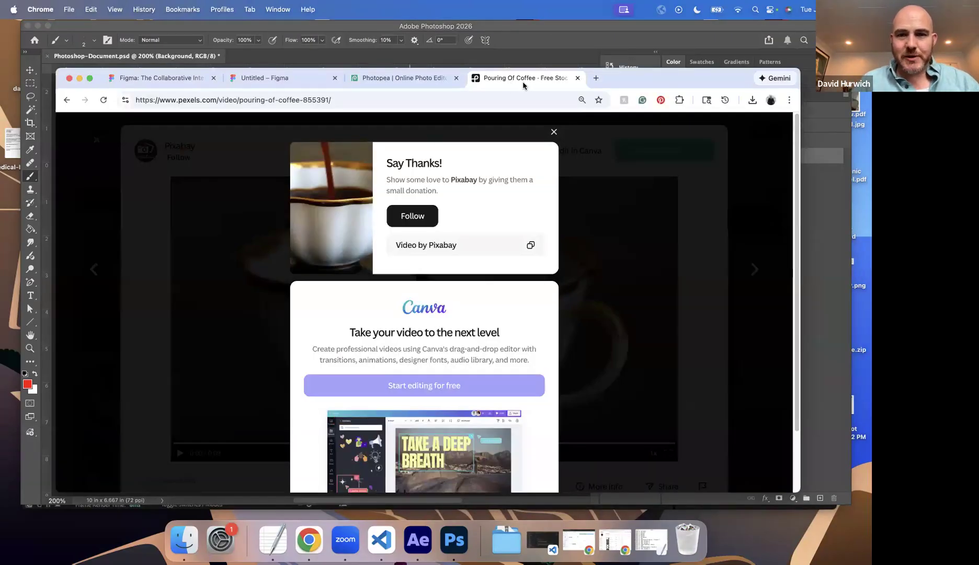
left_click(553, 133)
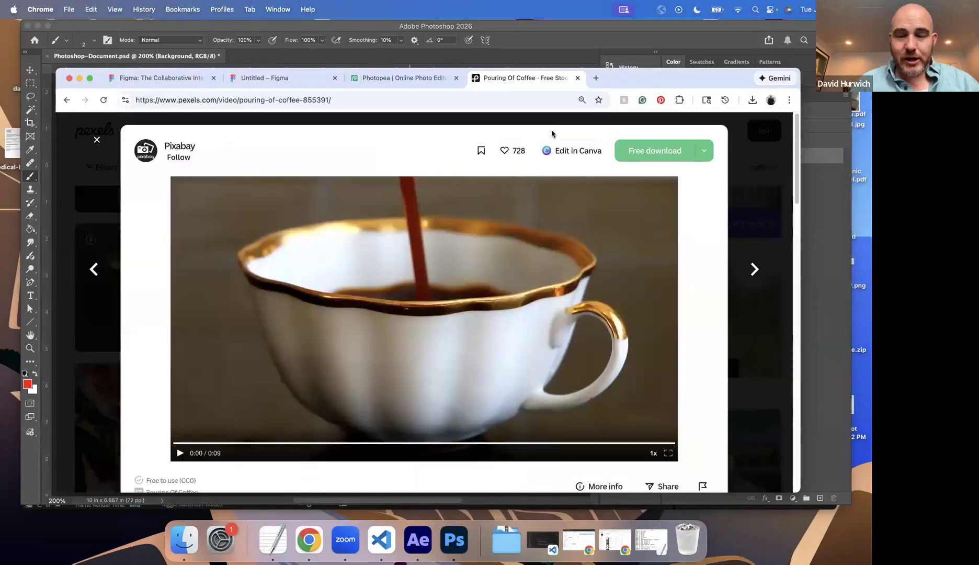
left_click(97, 141)
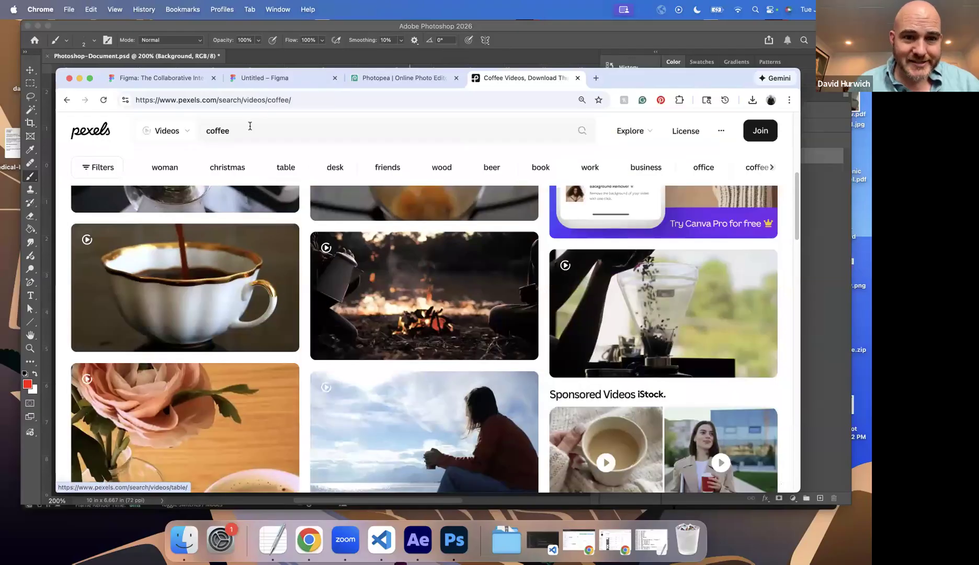
left_click(166, 131)
left_click(174, 160)
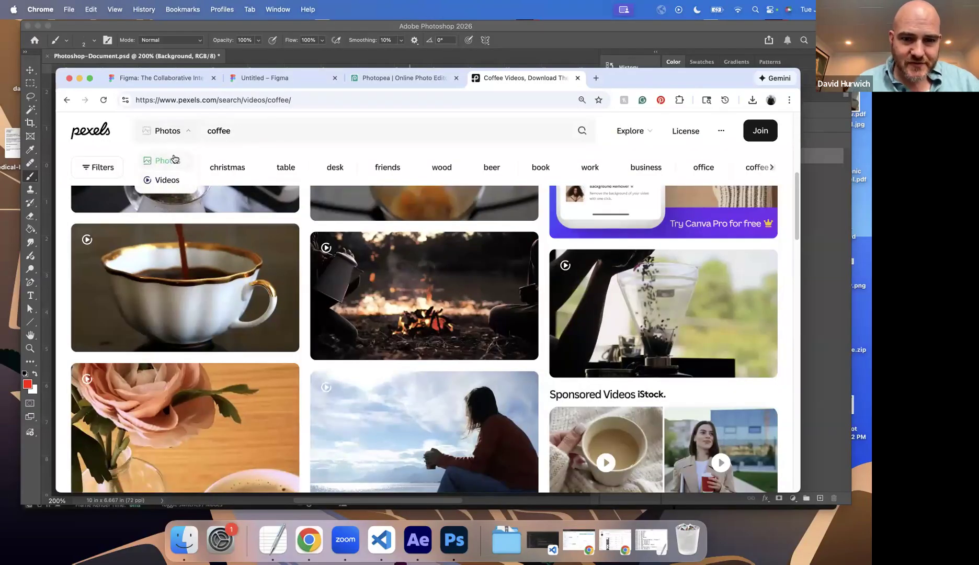
scroll(270, 243, "down", 5)
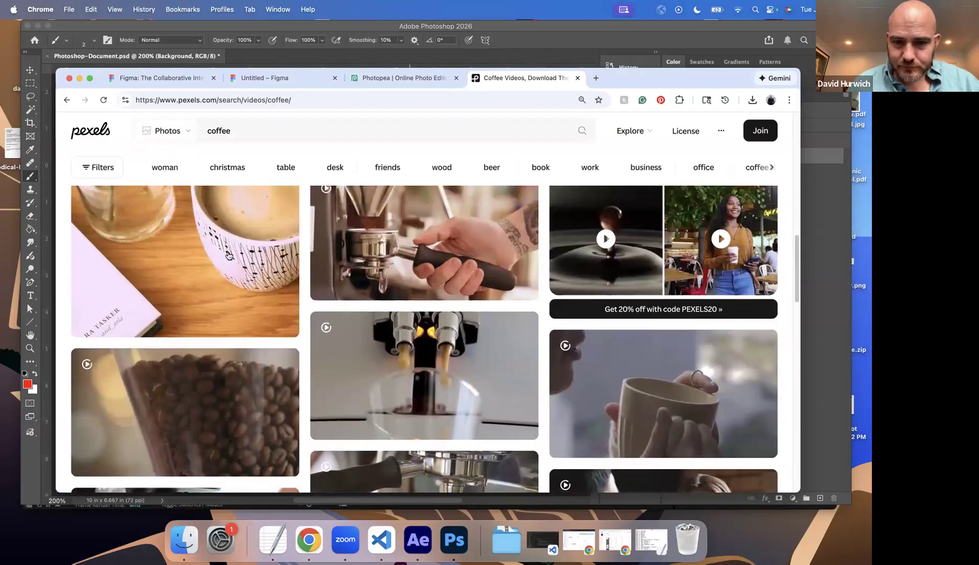
scroll(418, 219, "up", 1)
left_click(419, 219)
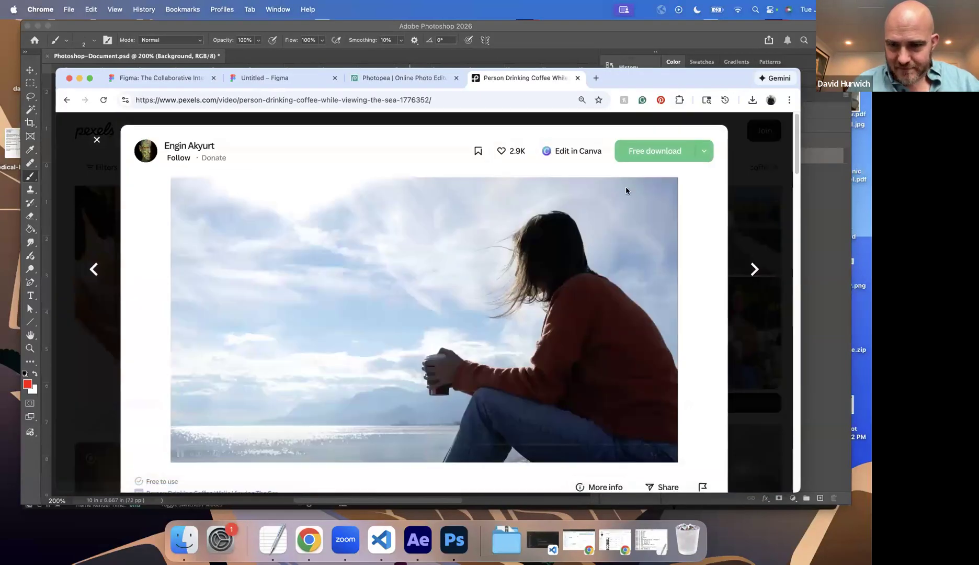
key("Escape")
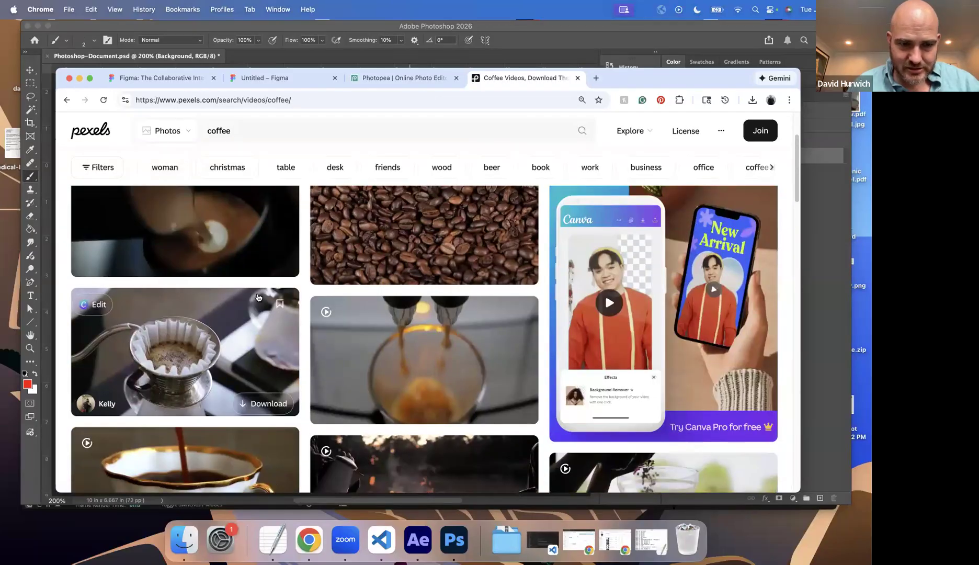
left_click(583, 130)
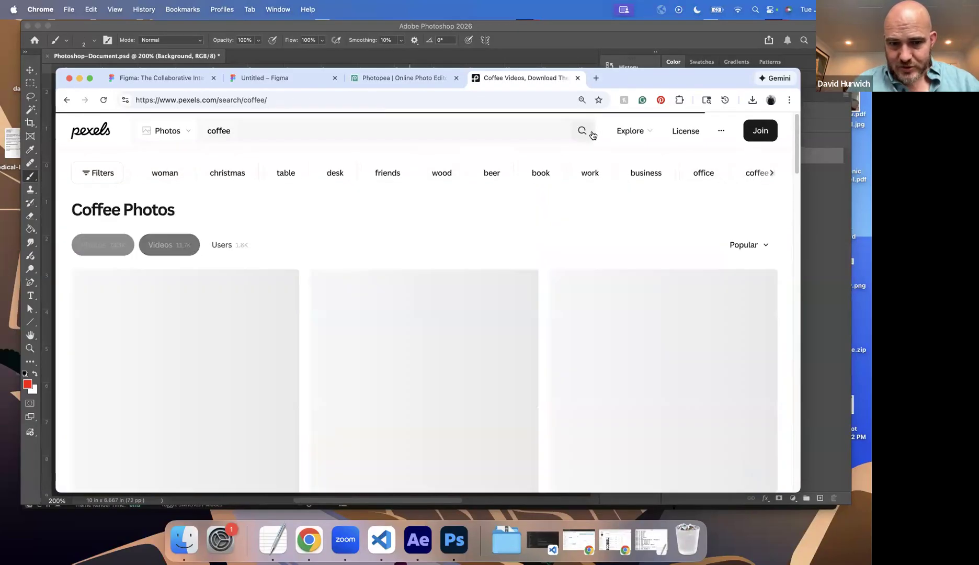
Step: Download the photo of coffee beans in a roaster from the Pexels results at the Medium 1280x853 size
scroll(433, 327, "down", 10)
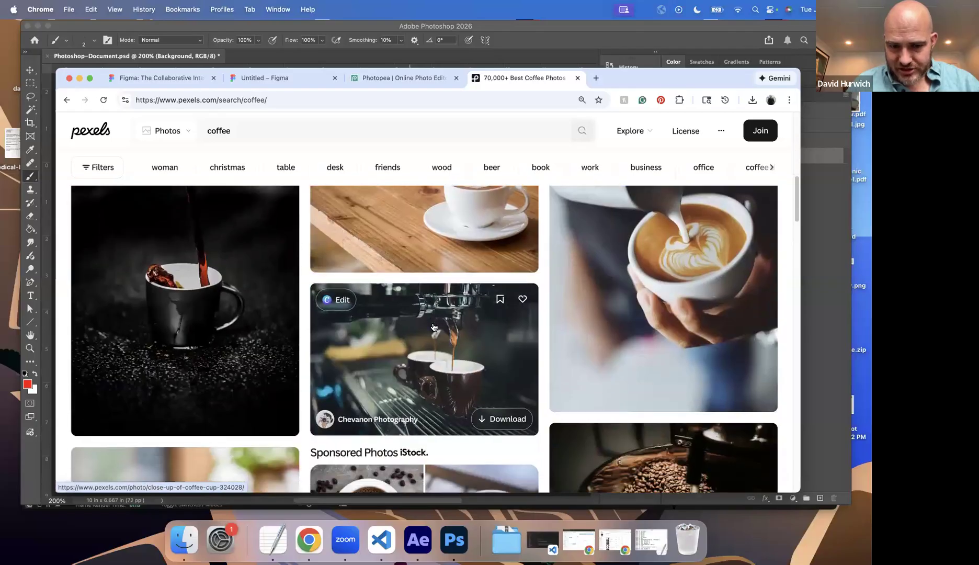
scroll(434, 327, "down", 5)
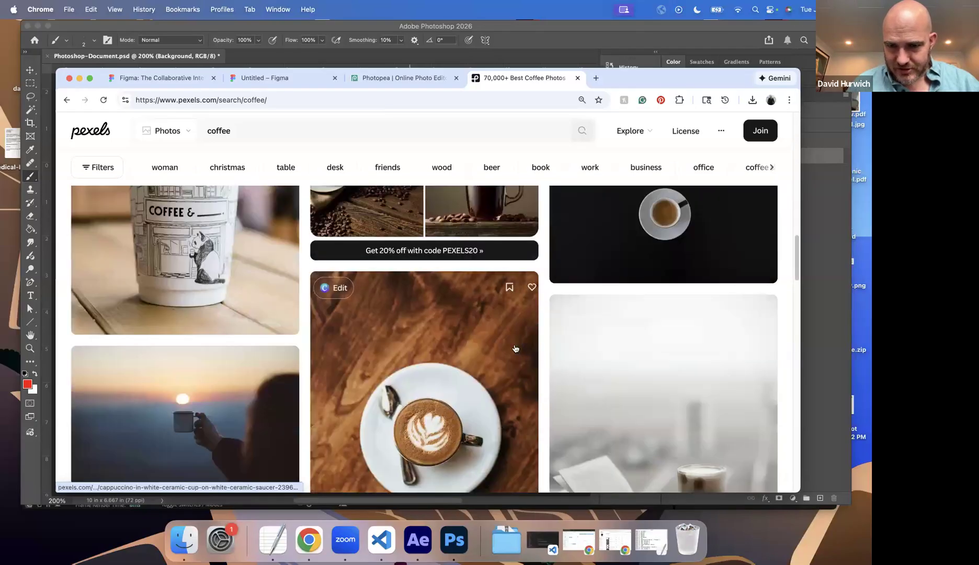
scroll(515, 349, "up", 4)
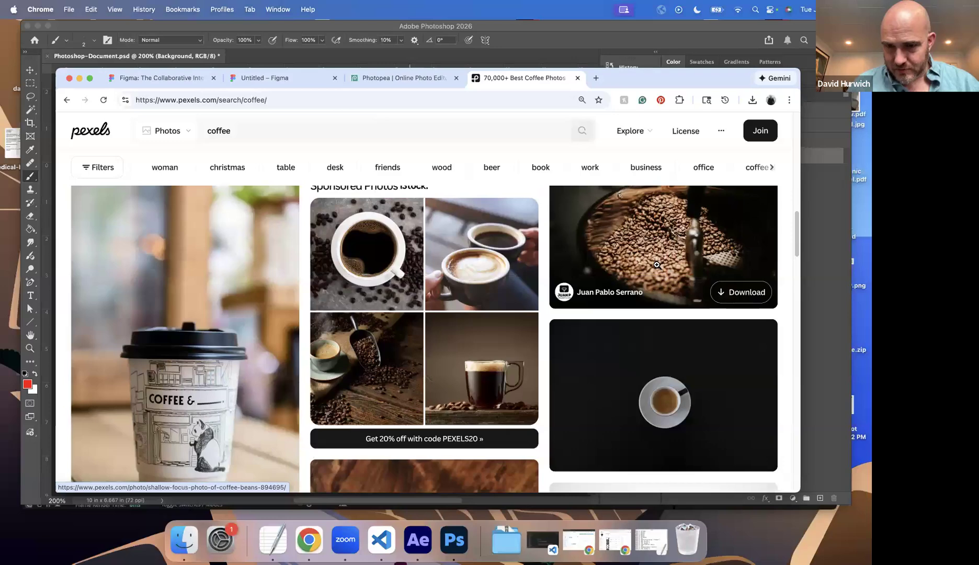
left_click(656, 265)
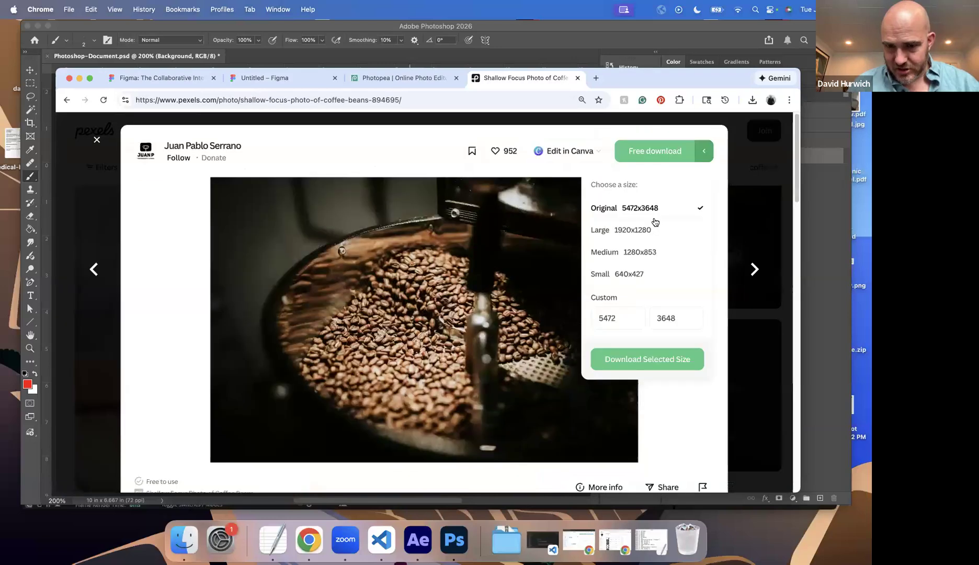
left_click(653, 218)
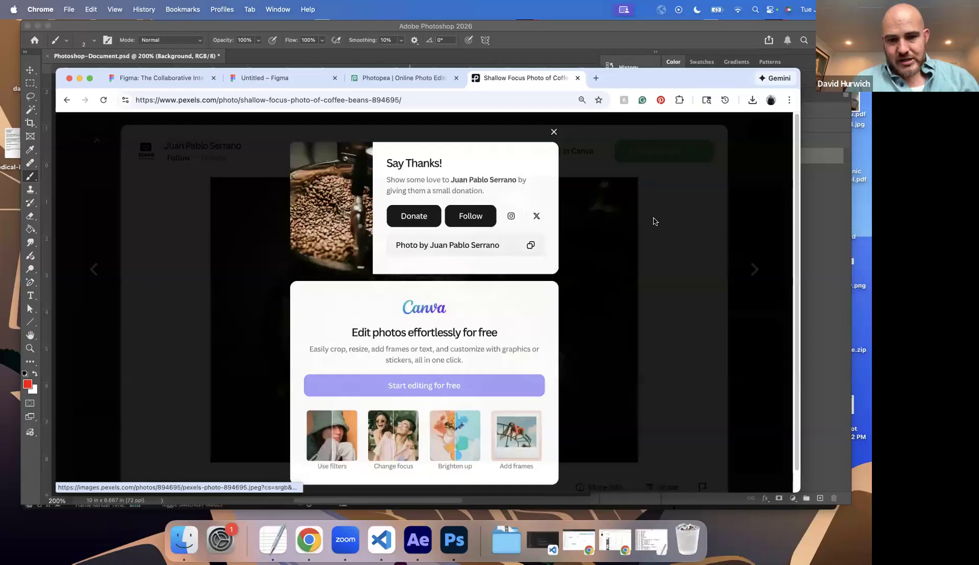
Step: Switch to Photoshop and open the newly downloaded coffee beans JPEG from the Downloads folder
left_click(449, 554)
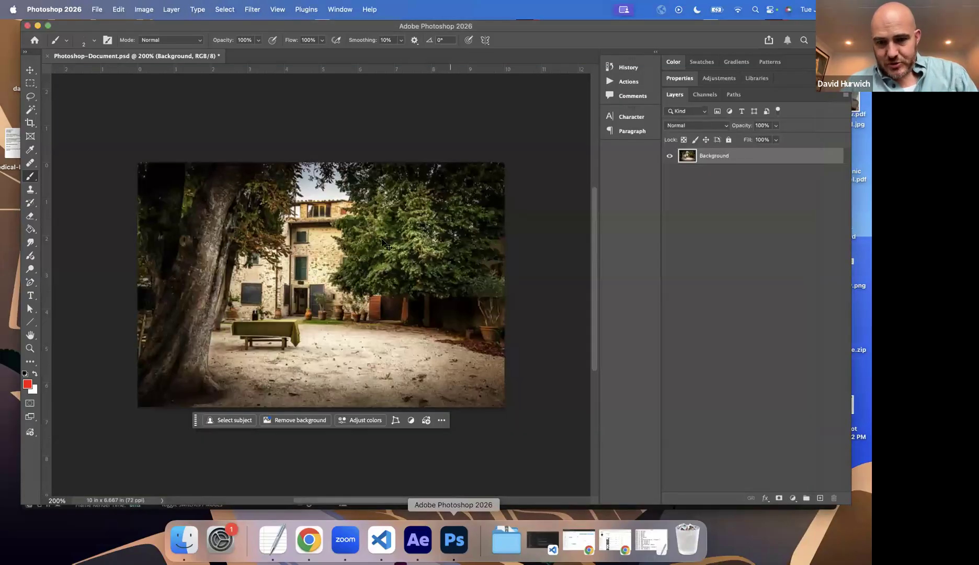
key("super+o")
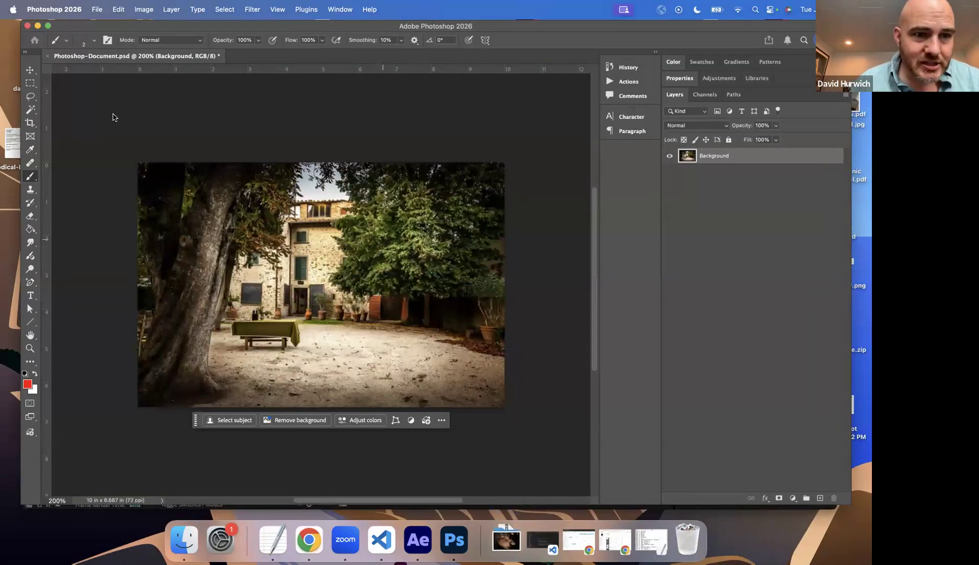
key("super+alt+l")
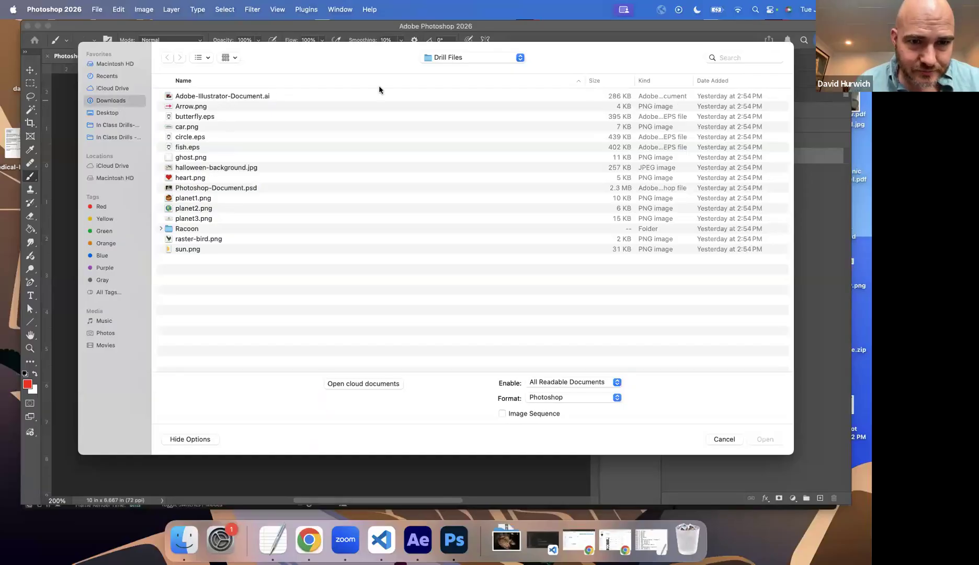
left_click(724, 80)
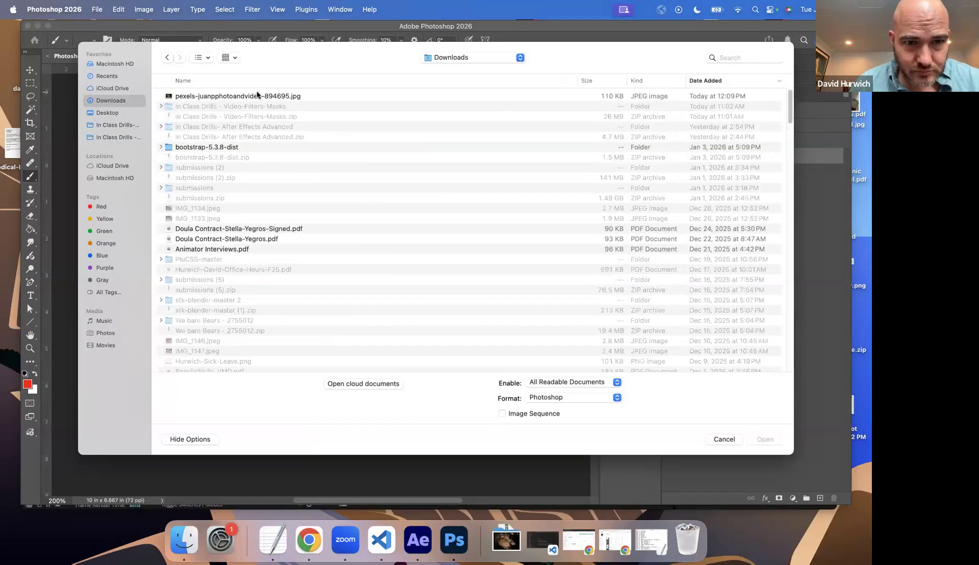
double_click(256, 96)
Step: Copy the whole coffee beans image into a new layer above the Background in Photoshop-Document.psd
key("super+a")
left_click(142, 56)
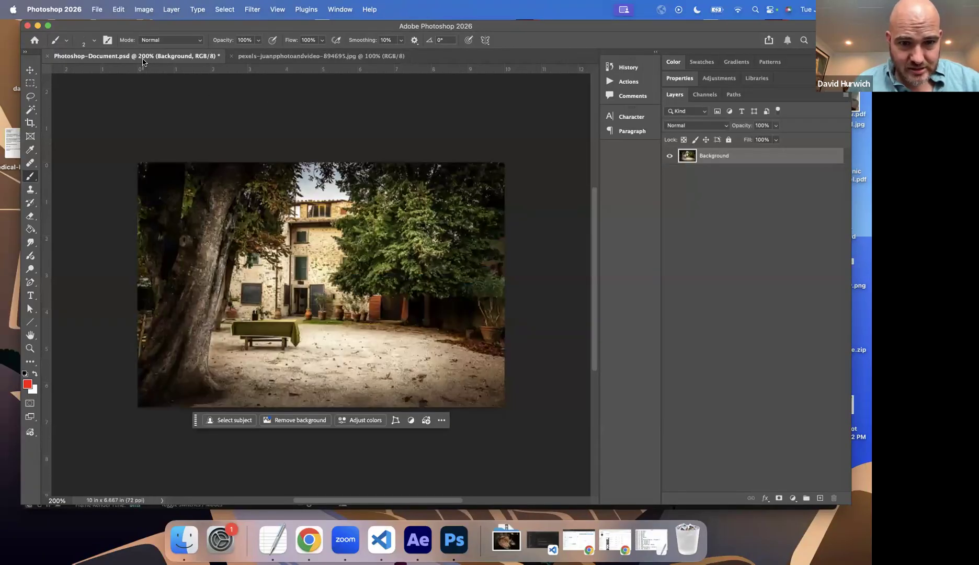
key("v")
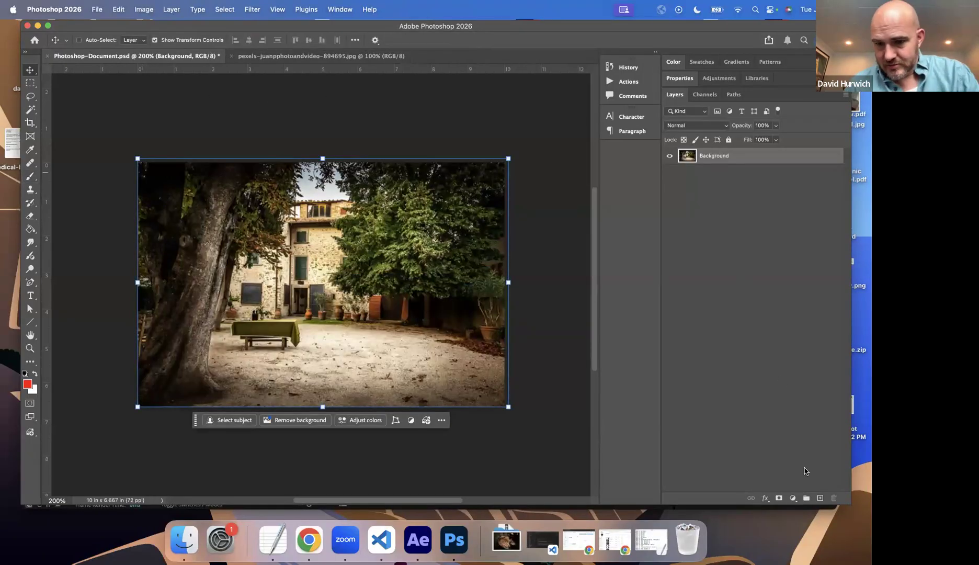
left_click(820, 499)
key("super+v")
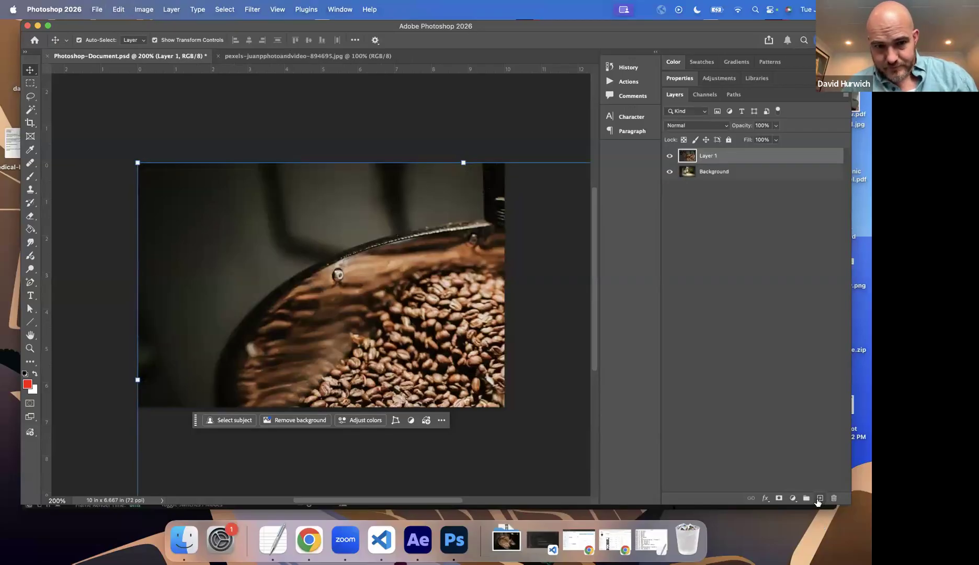
Step: Scale the pasted coffee beans layer down to roughly cover the canvas, and toggle its visibility off and on
key("super+minus")
key("super+minus")
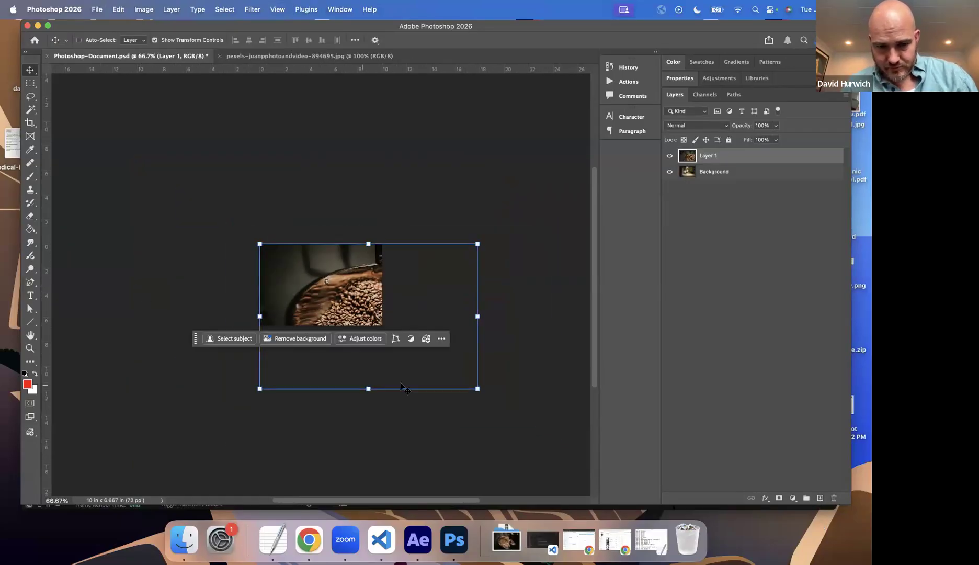
left_click_drag(476, 387, 388, 325)
key("Return")
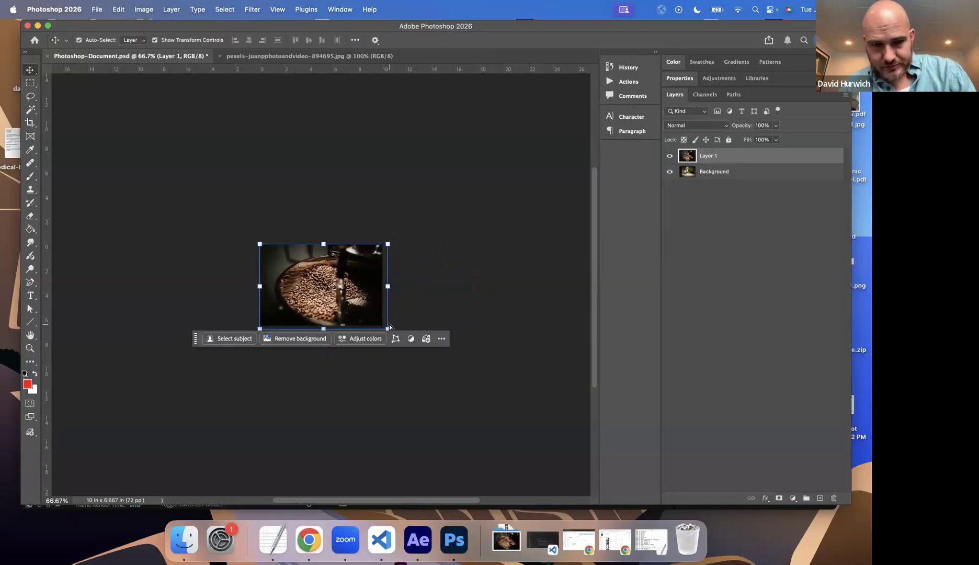
key("super+plus")
key("super+plus")
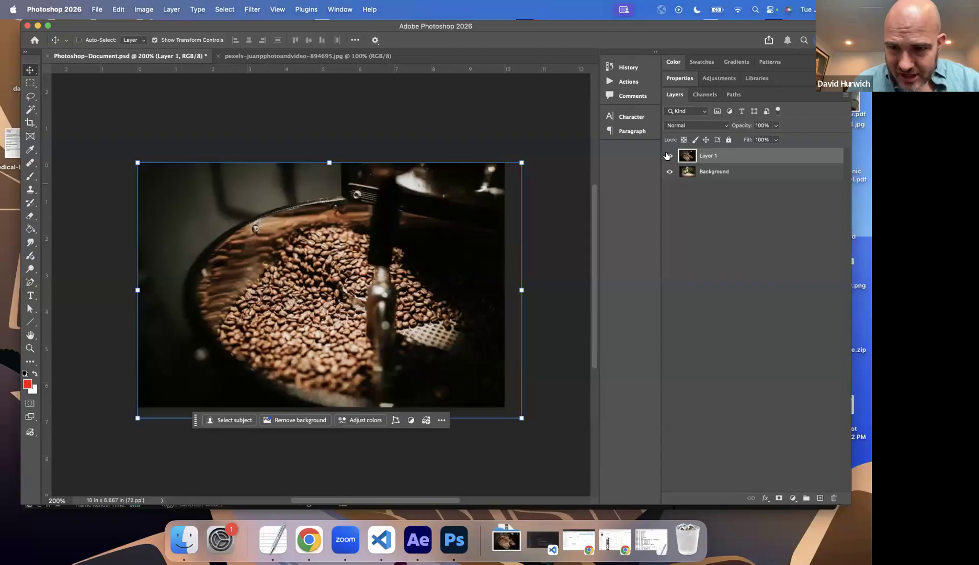
left_click(668, 155)
left_click(668, 155)
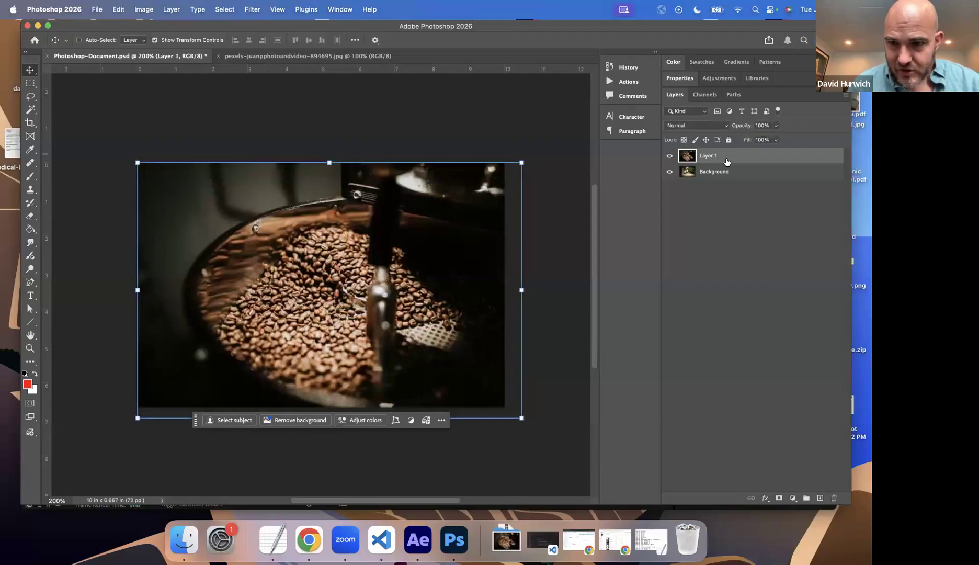
Step: Try the Screen and Multiply blend modes on the coffee beans layer, toggling the Background's visibility, and settle on Overlay
left_click(702, 126)
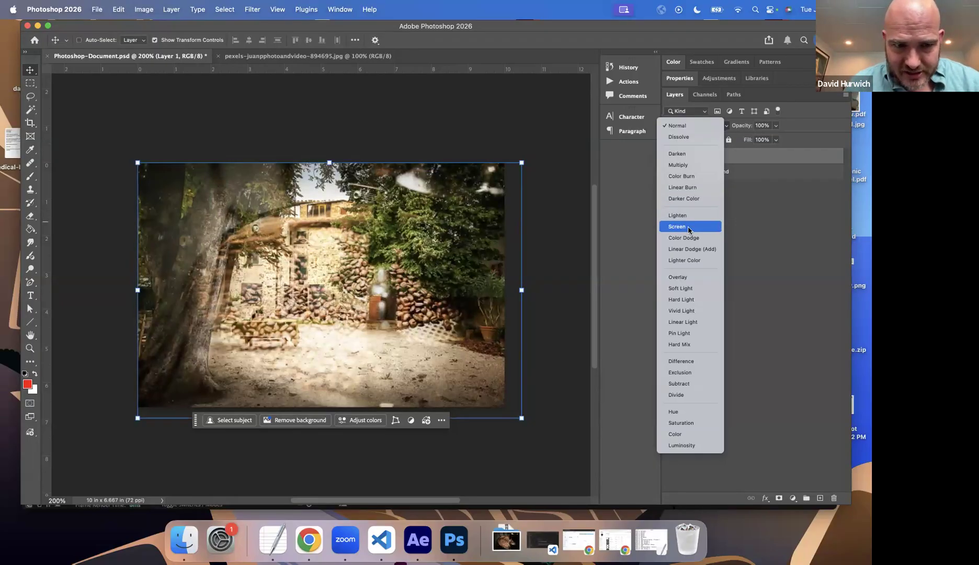
left_click(688, 226)
left_click(671, 174)
left_click(671, 174)
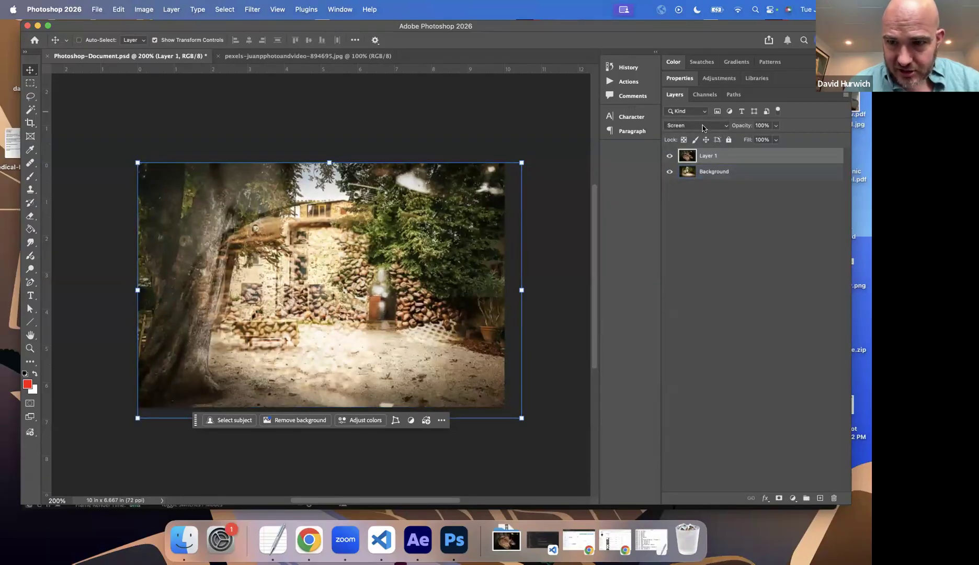
left_click(702, 128)
left_click(686, 63)
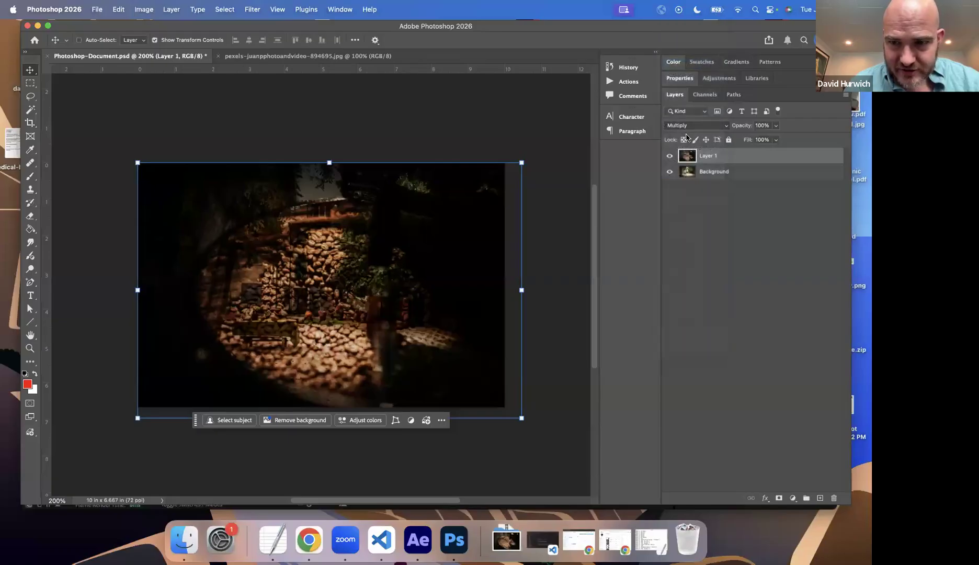
left_click(683, 124)
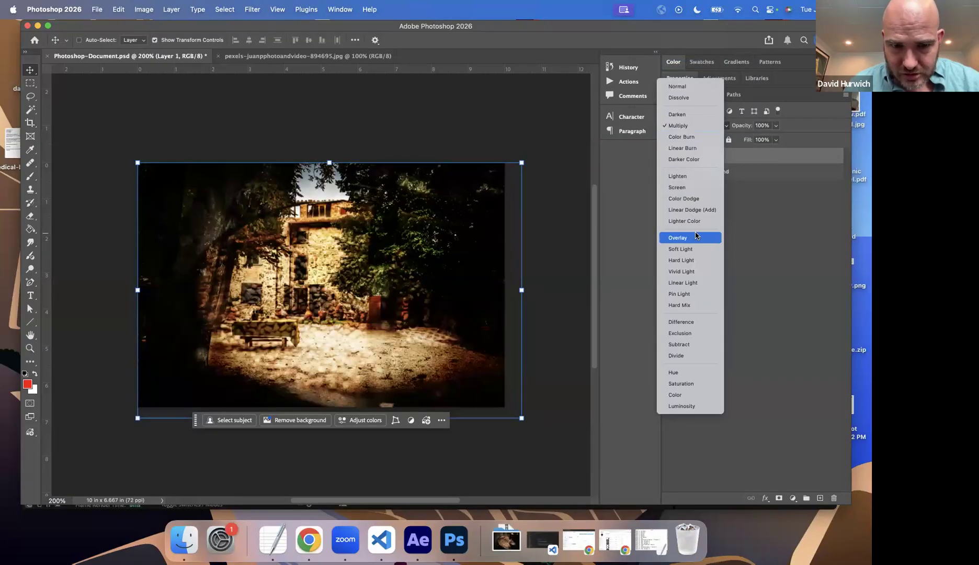
left_click(697, 236)
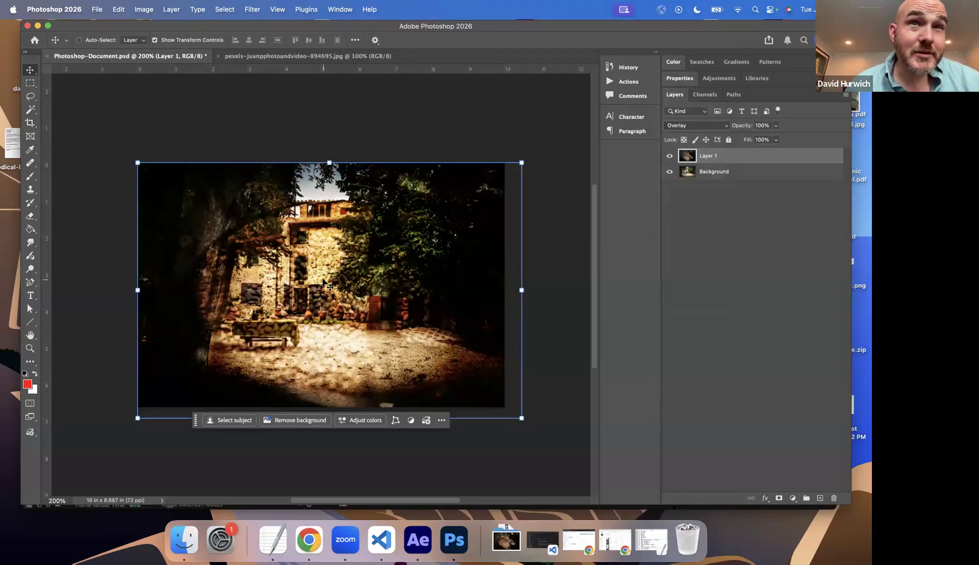
Step: Switch to After Effects, toggle the kitty-video.mp4 layer's visibility off and on, and preview the Blend Mode composition from its start
left_click(418, 539)
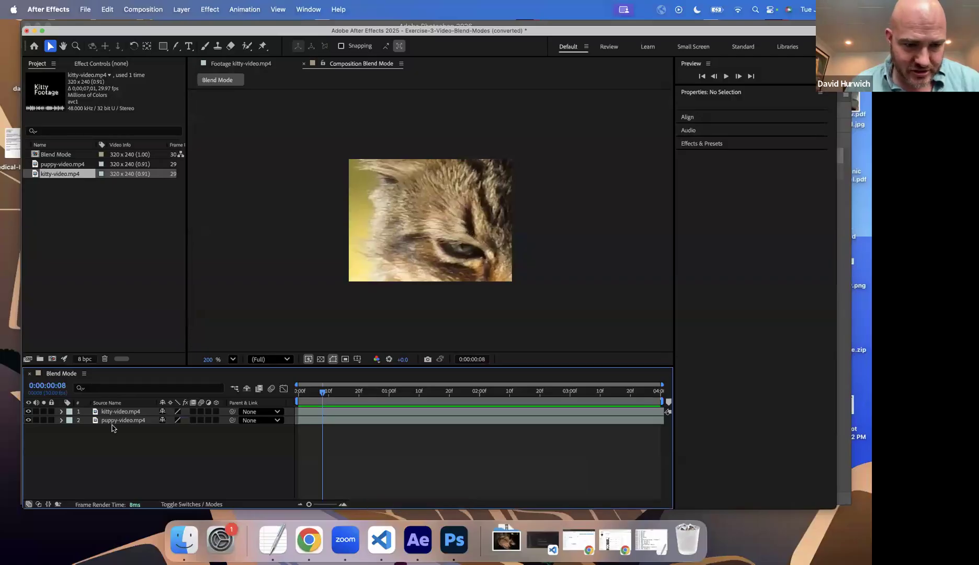
left_click(115, 412)
left_click_drag(131, 32, 143, 38)
left_click(41, 413)
left_click(41, 413)
left_click(309, 401)
key("space")
key("space")
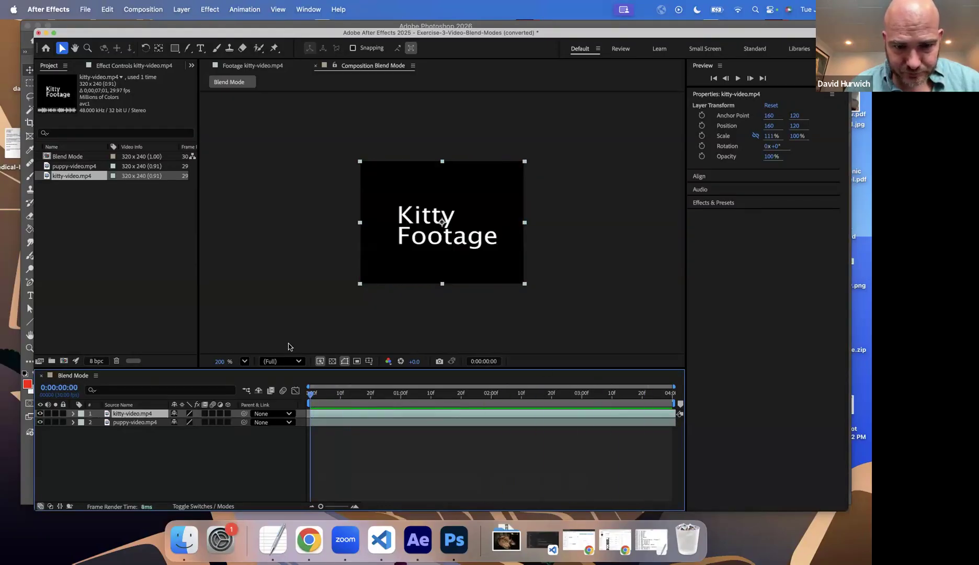
key("alt+Page_Up")
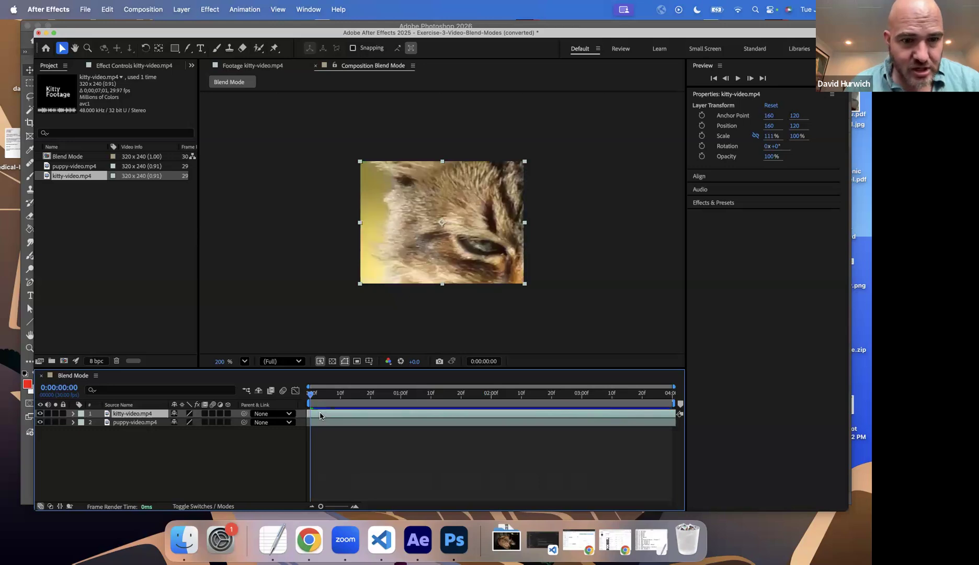
Step: Display the layers' Mode column in the timeline and compare kitty-video.mp4's blend mode choices with those in Photoshop
left_click(200, 507)
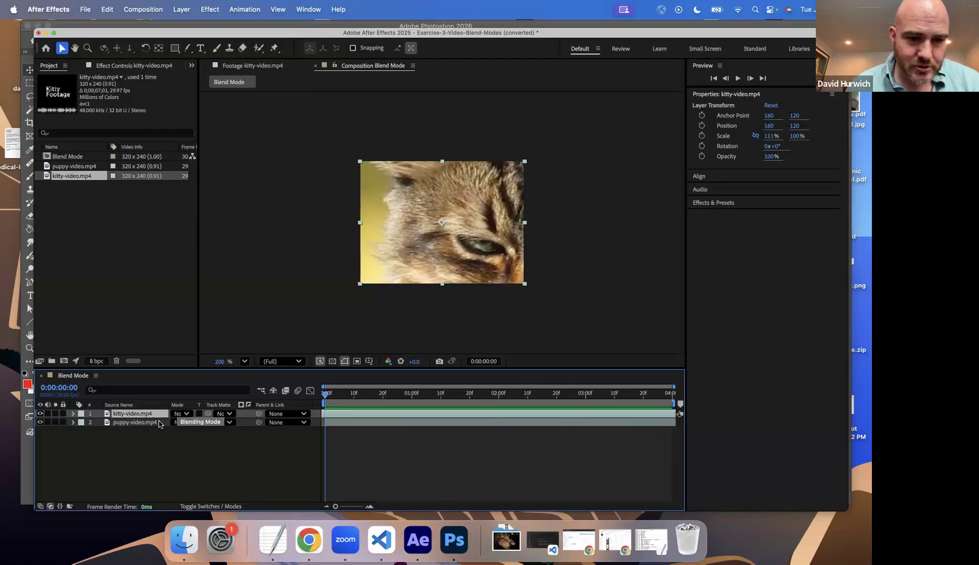
left_click(177, 415)
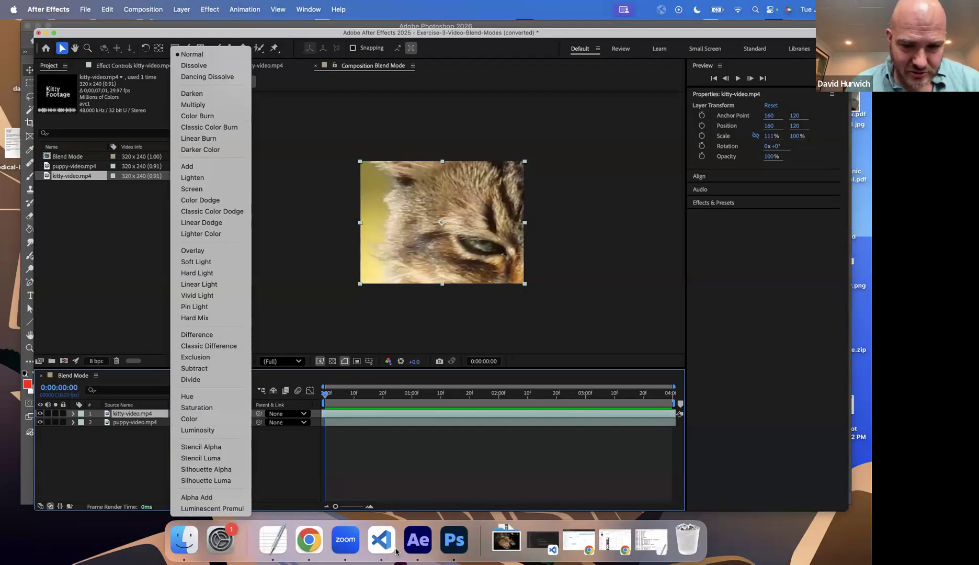
left_click(443, 540)
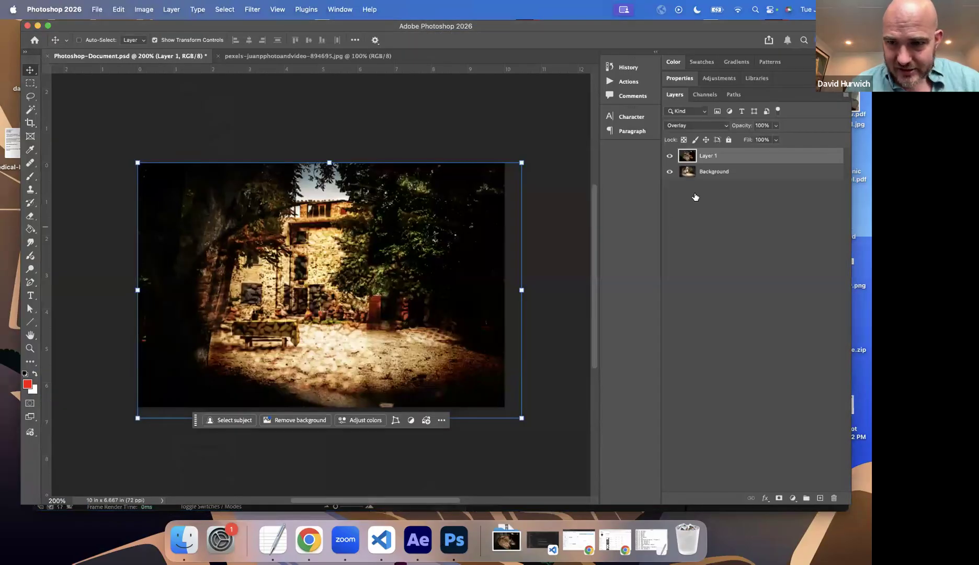
left_click(697, 124)
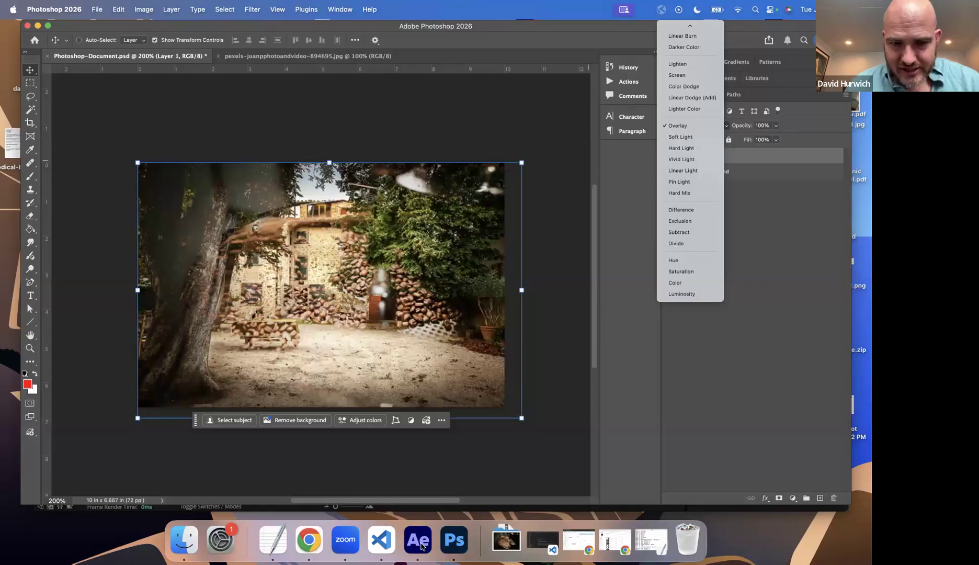
left_click(422, 545)
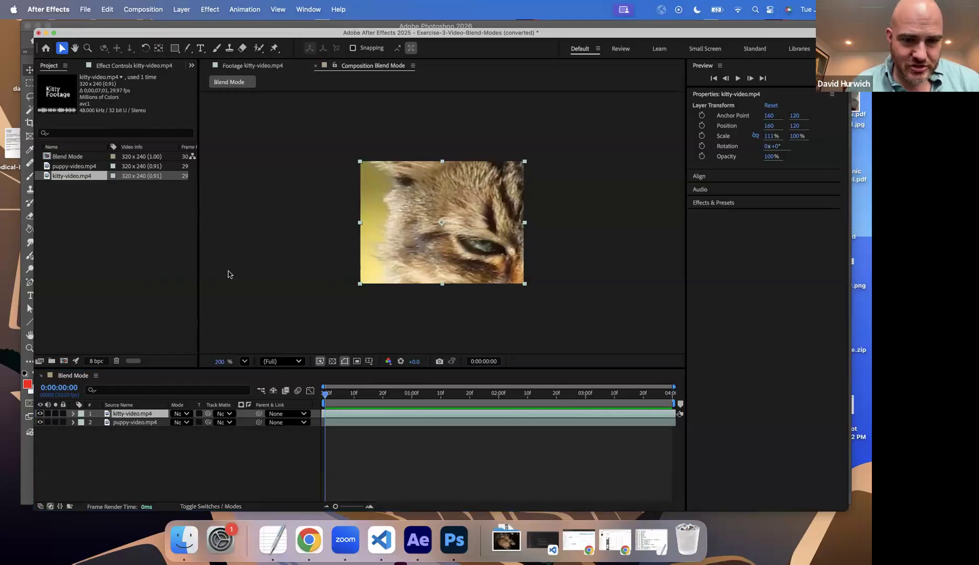
mouse_move(269, 222)
left_mouse_down()
mouse_move(280, 255)
mouse_move(297, 260)
mouse_move(304, 235)
mouse_move(272, 229)
left_mouse_up()
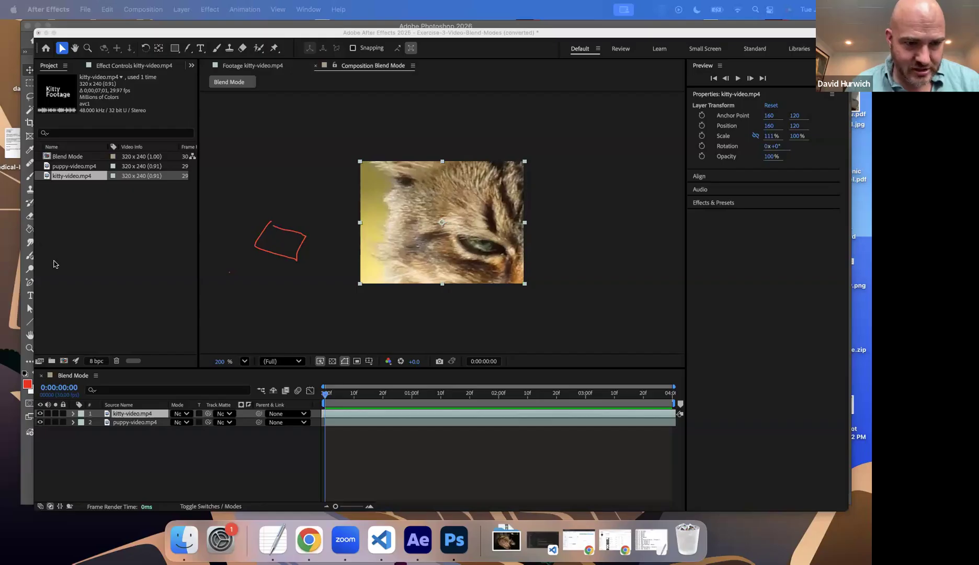
mouse_move(306, 276)
left_mouse_down()
mouse_move(308, 246)
mouse_move(298, 242)
left_mouse_up()
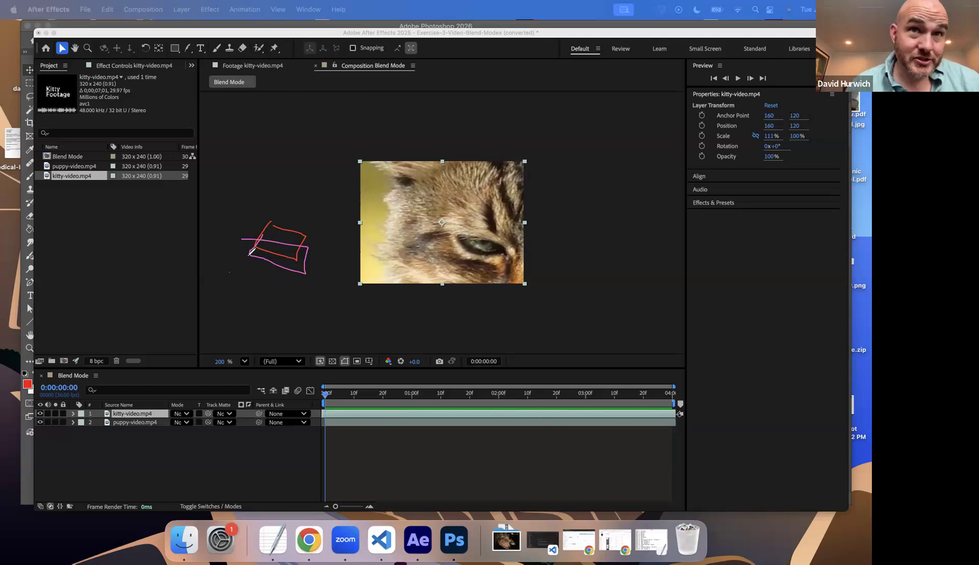
left_click(32, 347)
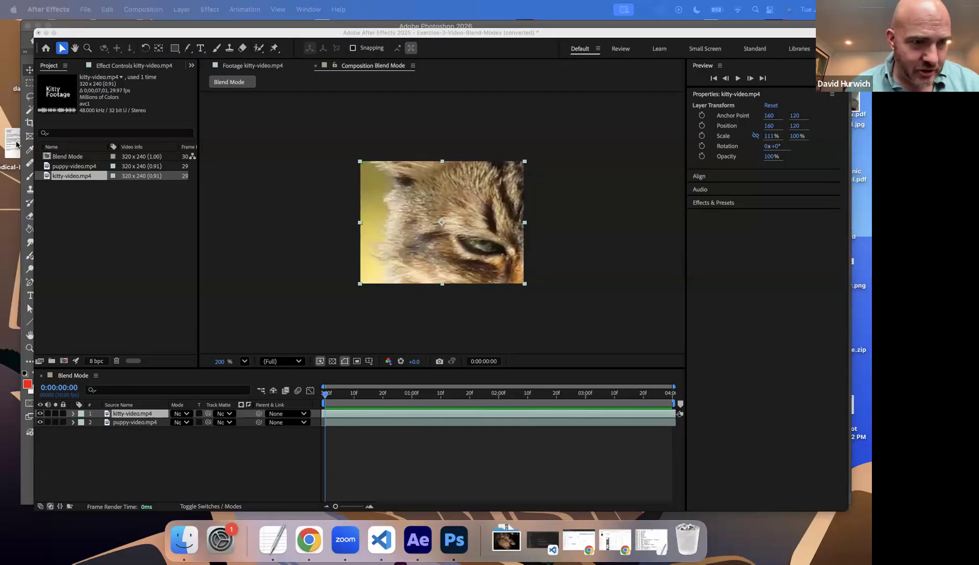
left_click(182, 414)
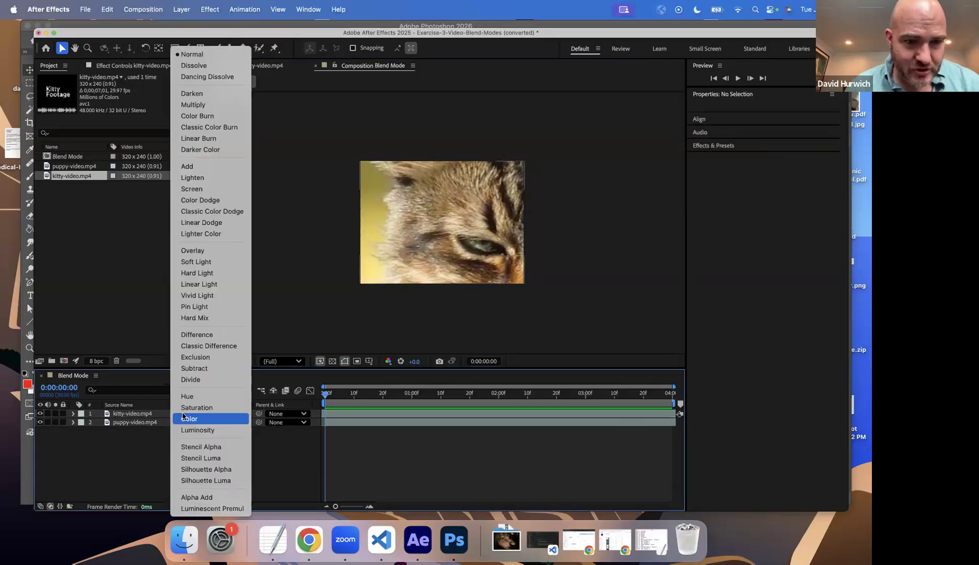
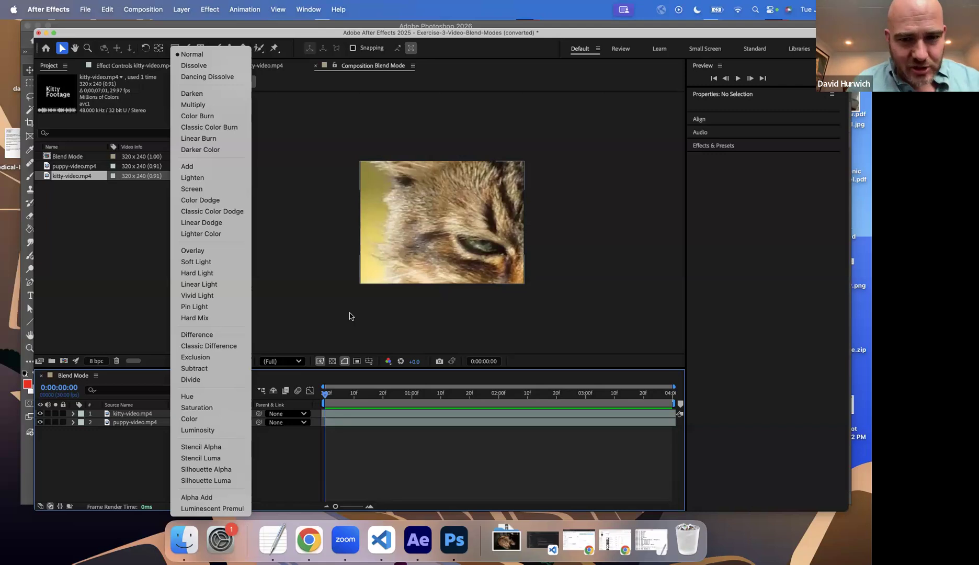
left_click(426, 313)
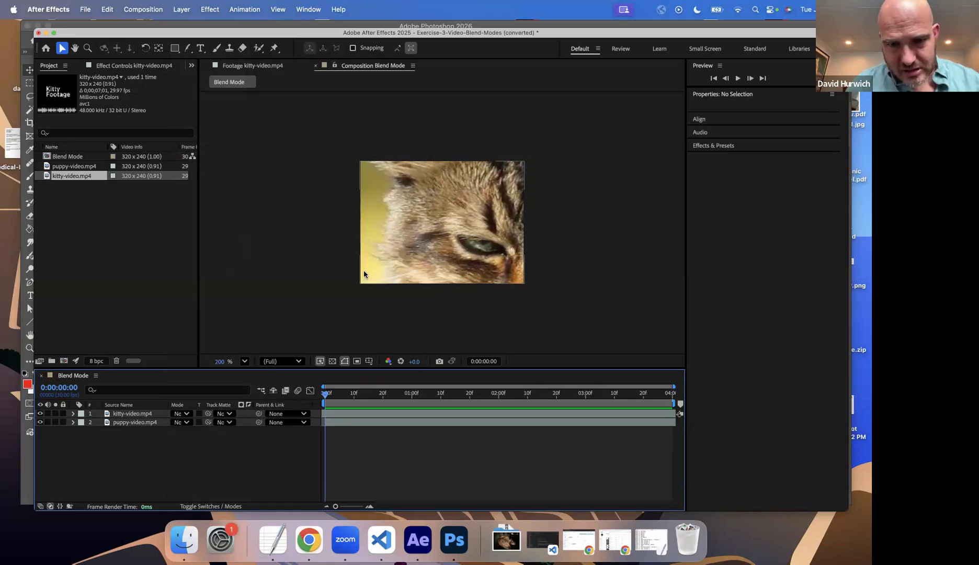
Step: Hide the kitty-video.mp4 layer to view the puppy footage beneath it, and show the kitty layer again
left_click(39, 414)
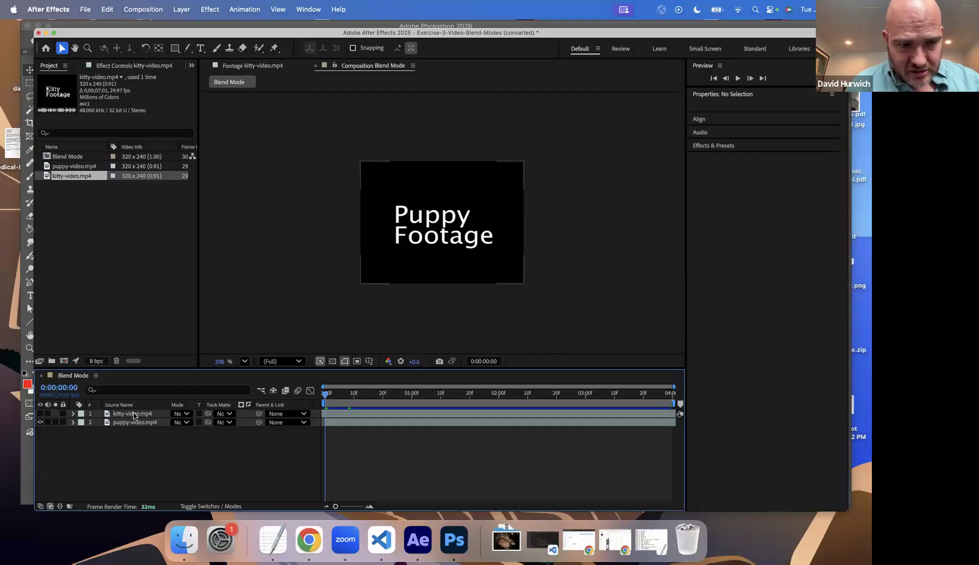
left_click(345, 427)
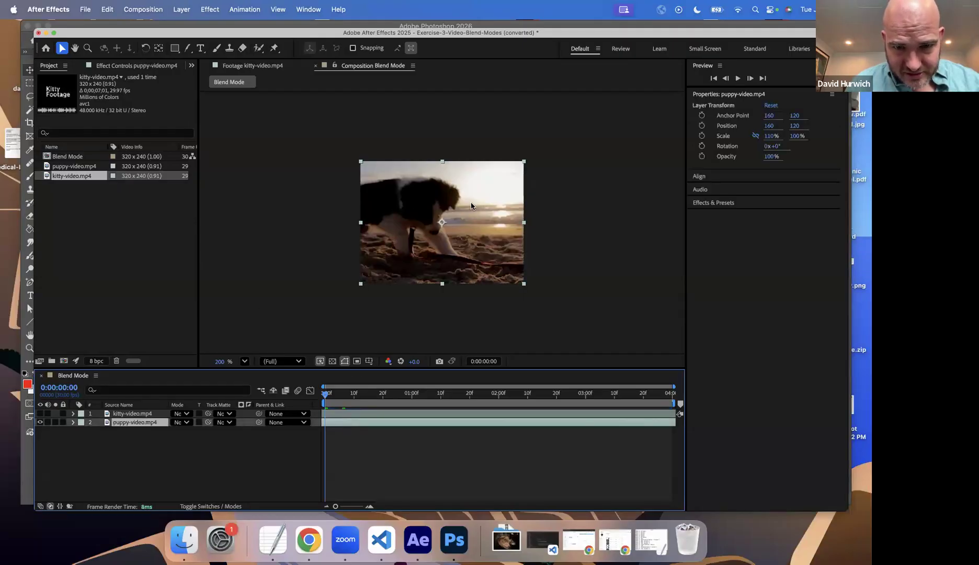
left_click(143, 414)
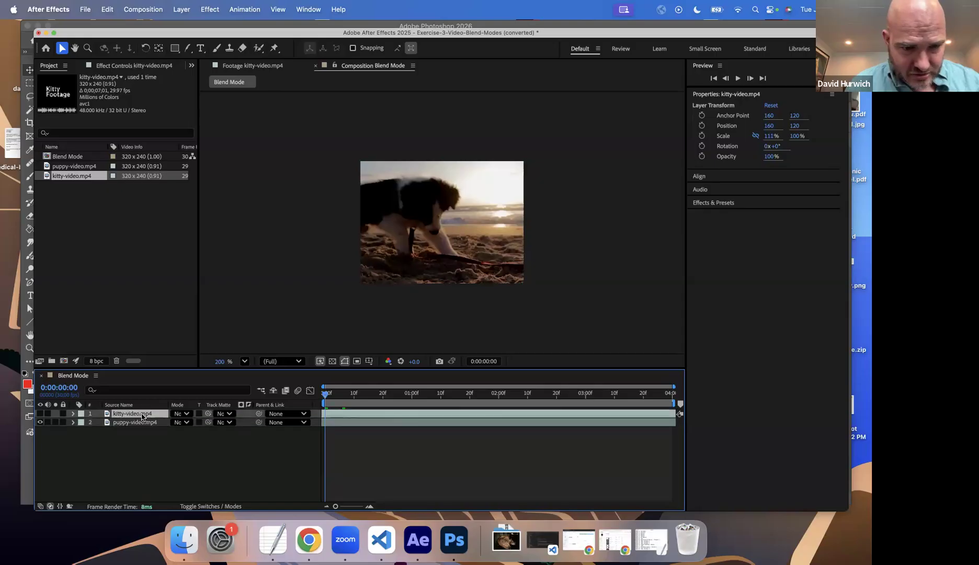
left_click(40, 414)
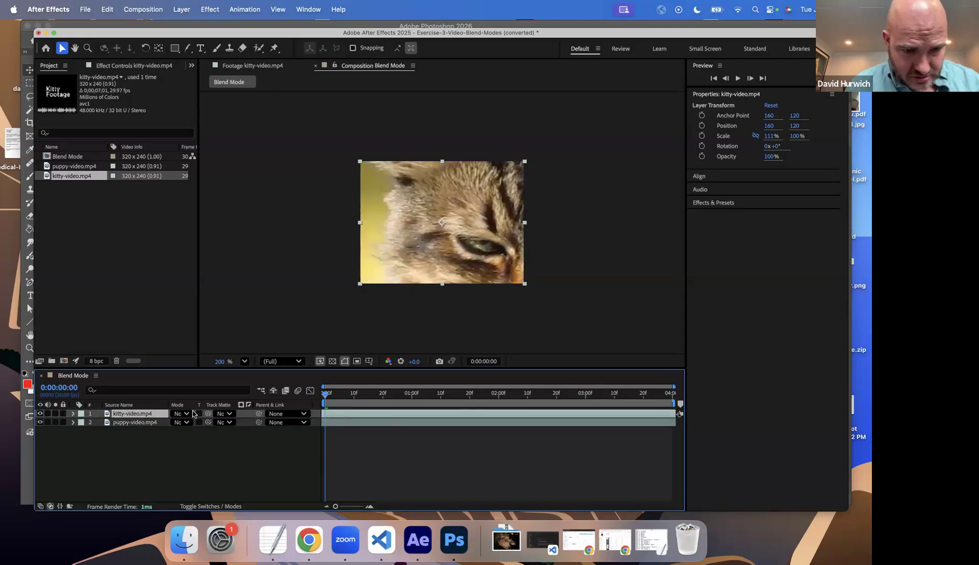
Step: Set the kitty-video.mp4 layer's blend mode to Multiply and preview the blended composition
left_click(184, 414)
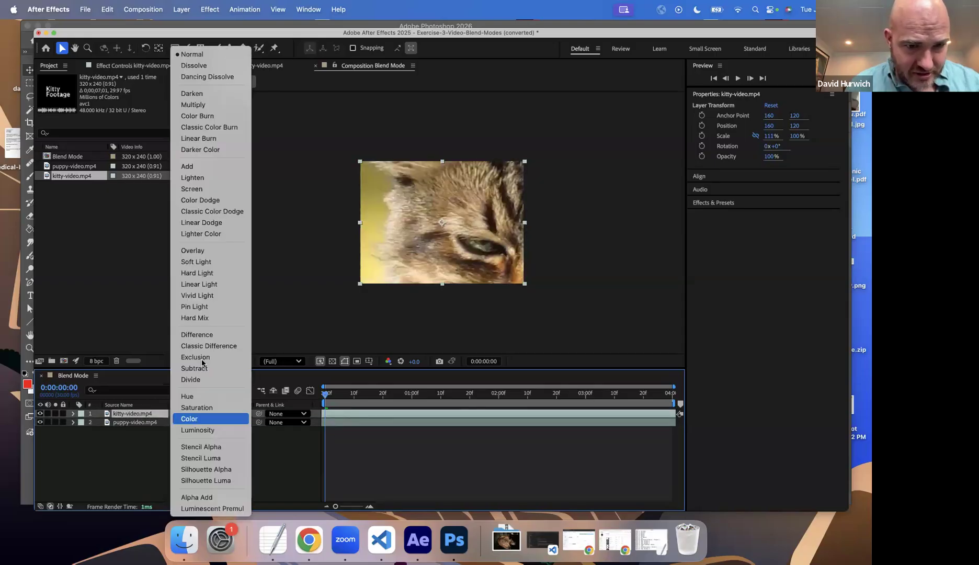
left_click(215, 106)
key("space")
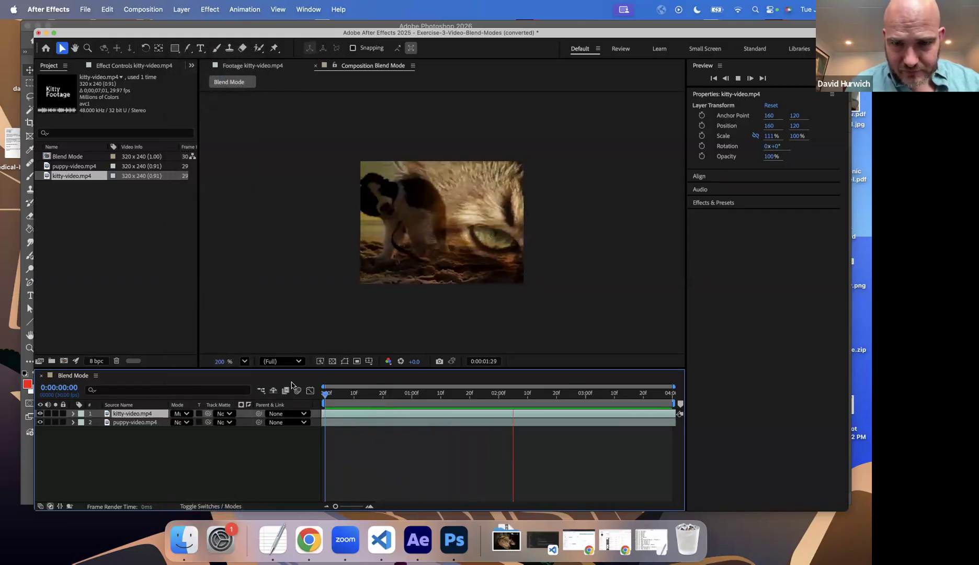
key("space")
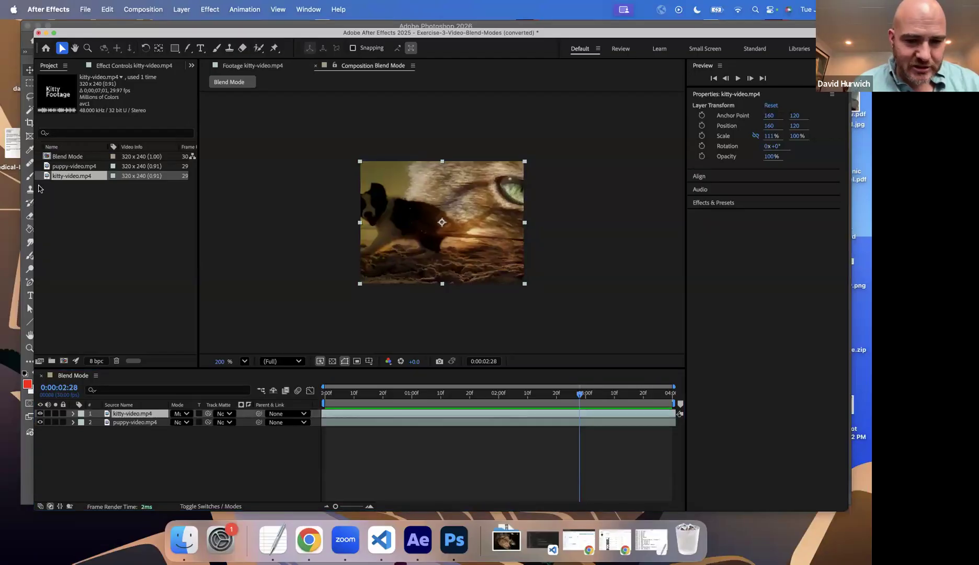
Step: Switch to TextEdit and add the lines "Bright Area / highlights", "Dark areas / Shadows" and "Midtones" below the transform list in Lab-Video-URL
left_click(272, 539)
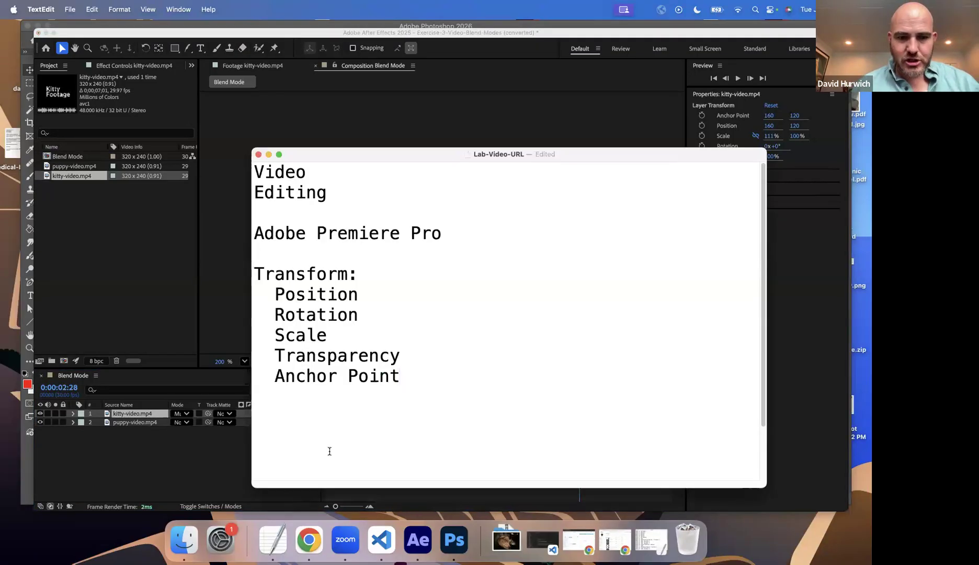
type("Bright Area / ")
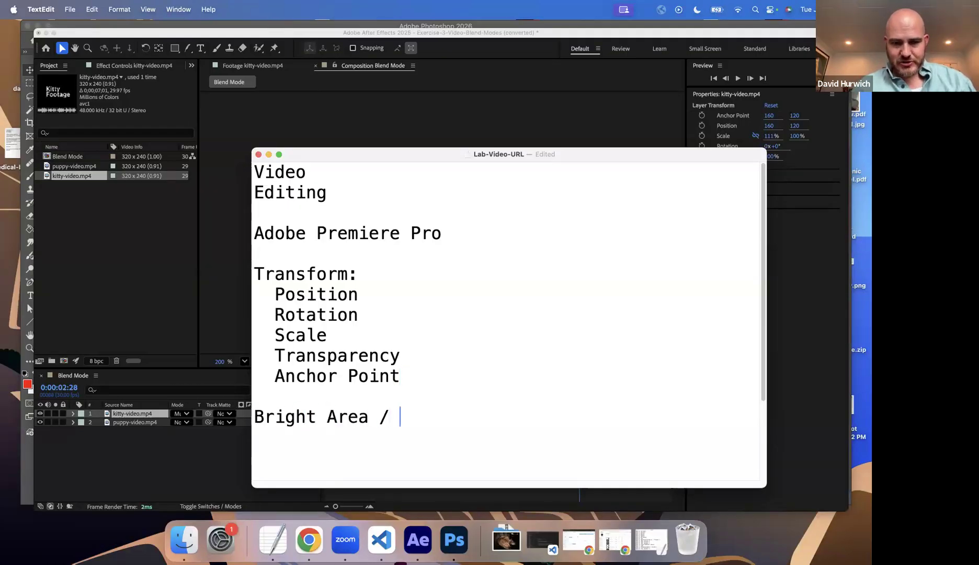
type("highlights")
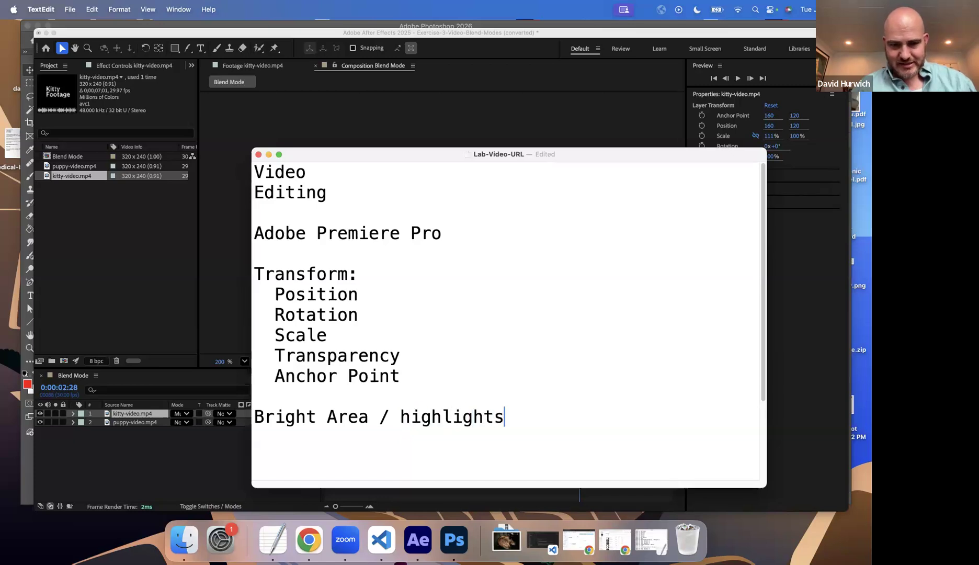
key("Return")
type("Dark area s")
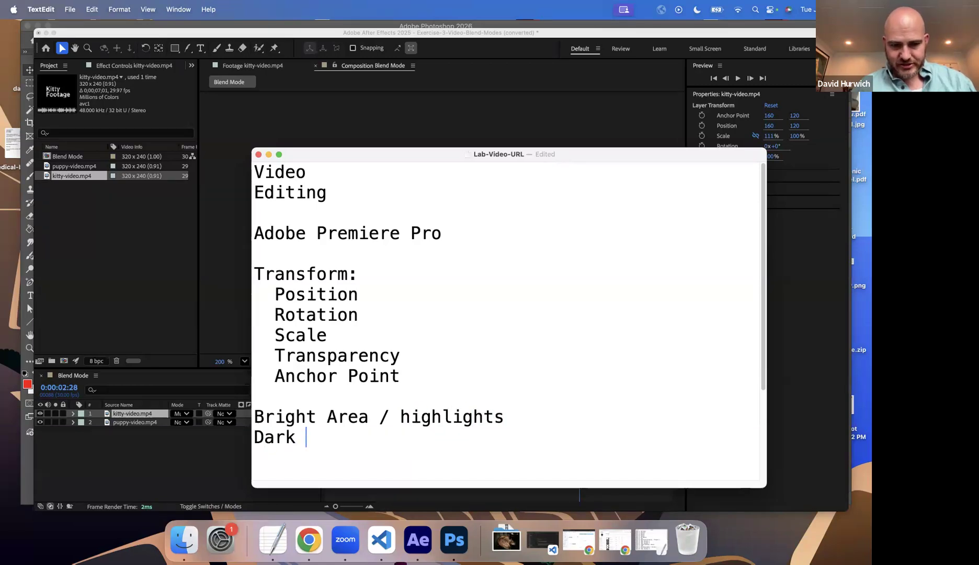
key("BackSpace")
key("BackSpace")
type("s / Shadows")
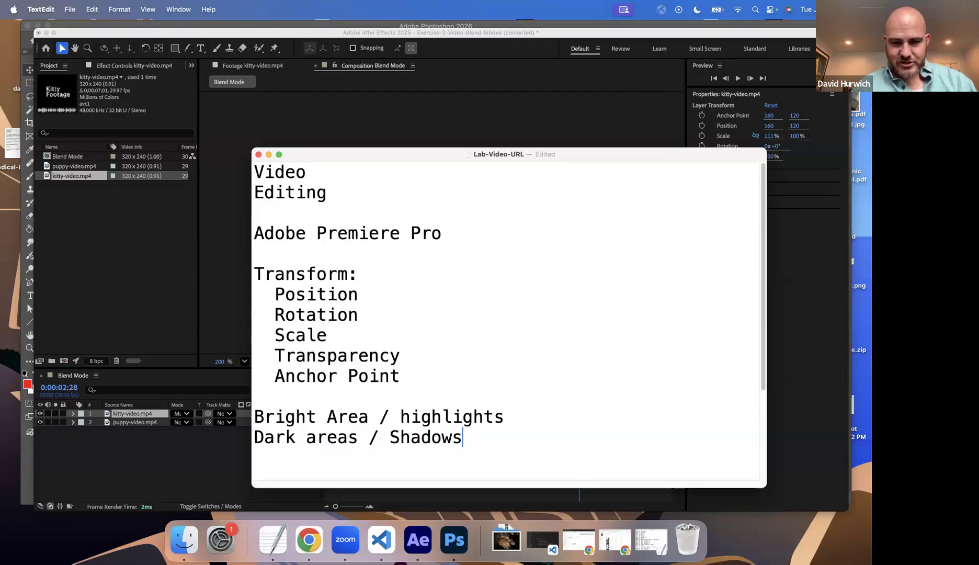
key("Return")
type("i")
key("BackSpace")
type("midtones")
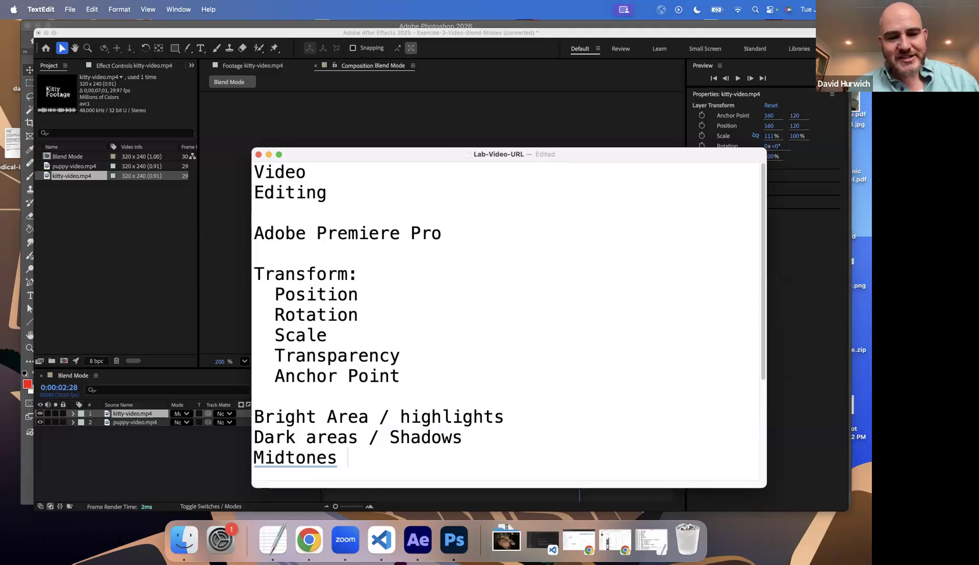
double_click(293, 436)
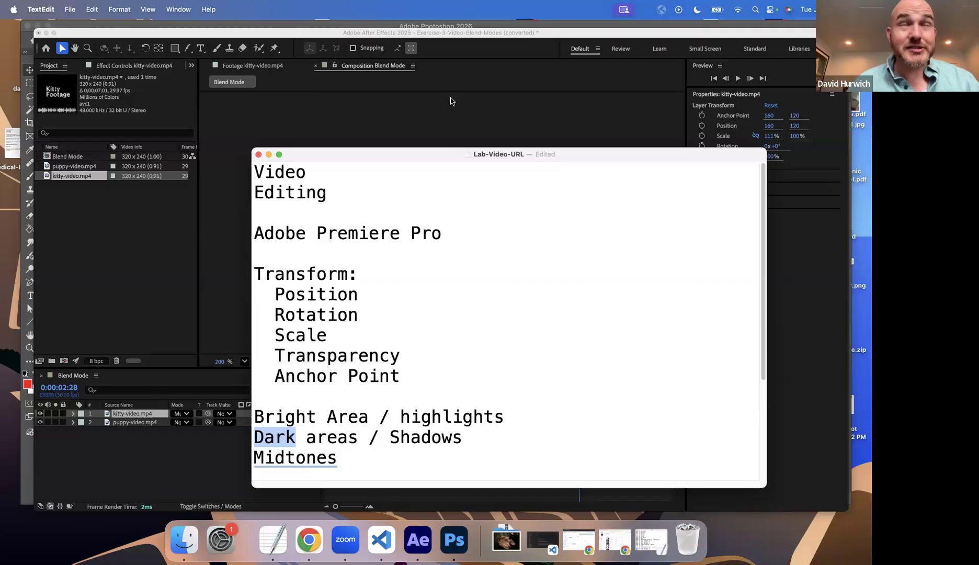
Step: Switch back to After Effects, set the kitty-video.mp4 layer's blend mode to Normal, and preview the composition from the start
left_click(197, 266)
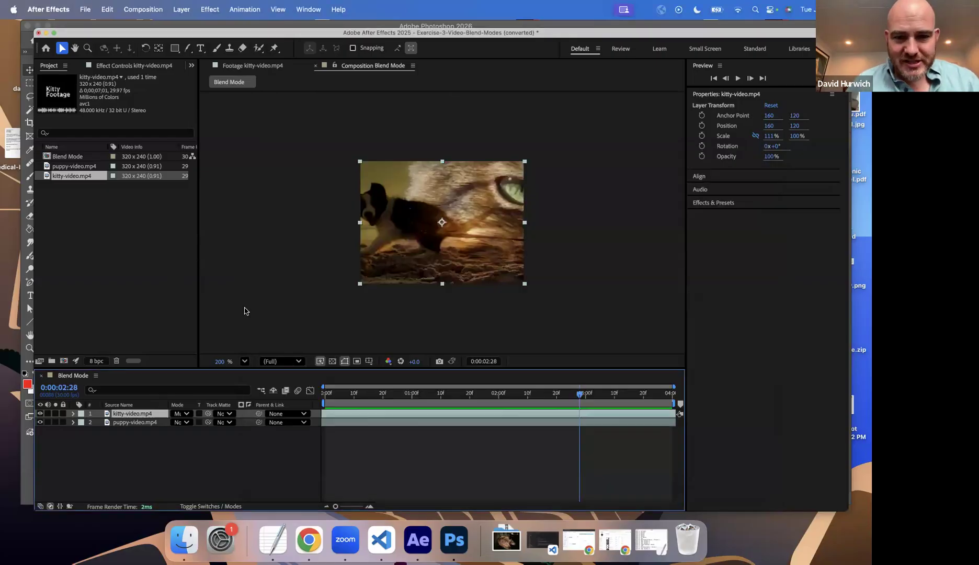
left_click(325, 393)
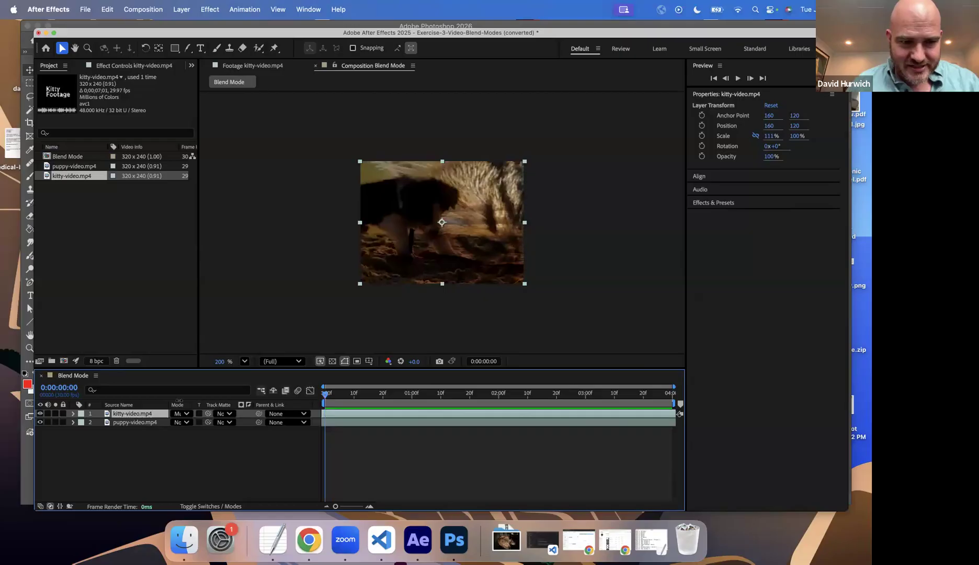
left_click(180, 413)
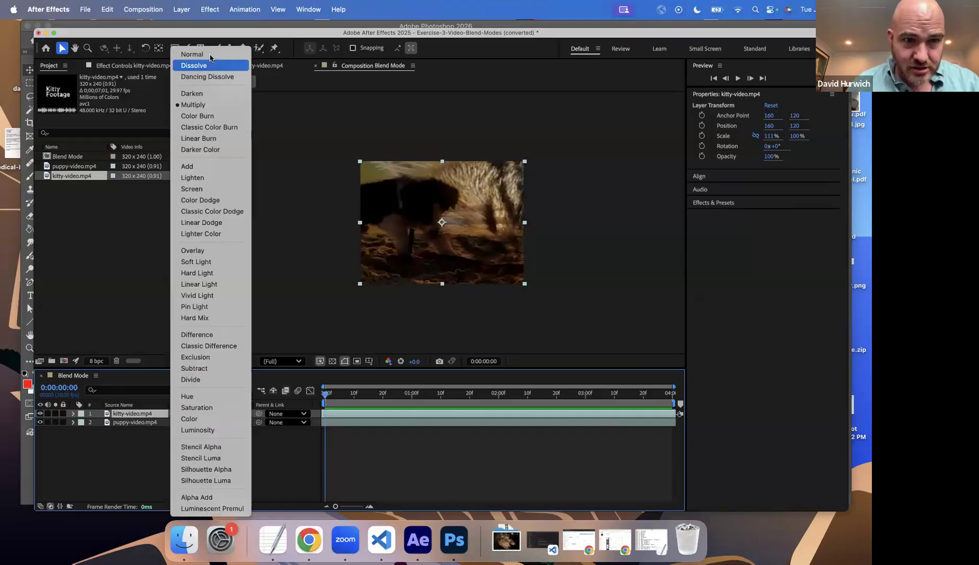
left_click(210, 56)
key("space")
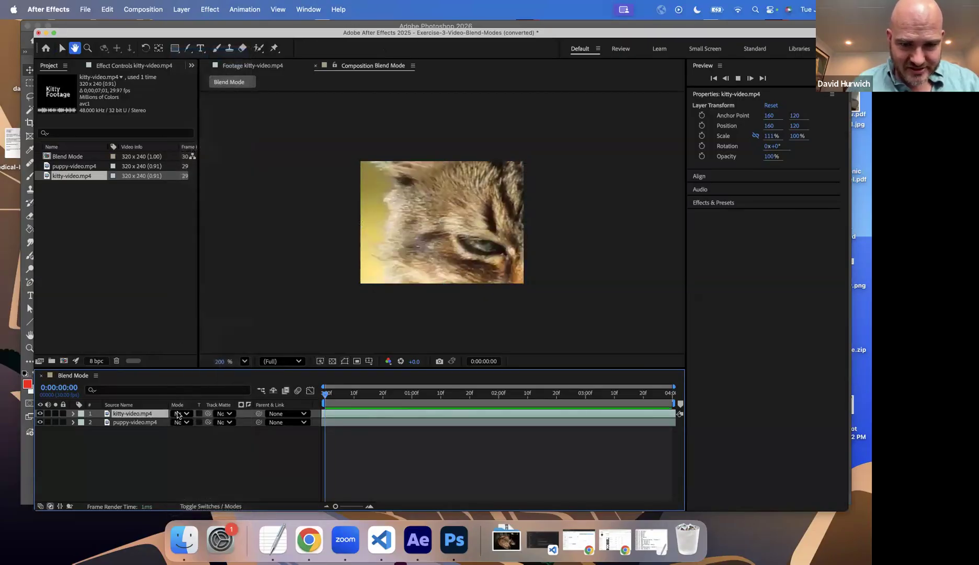
Step: Change the kitty-video.mp4 layer's blend mode to Multiply and play the blended footage
left_click(178, 414)
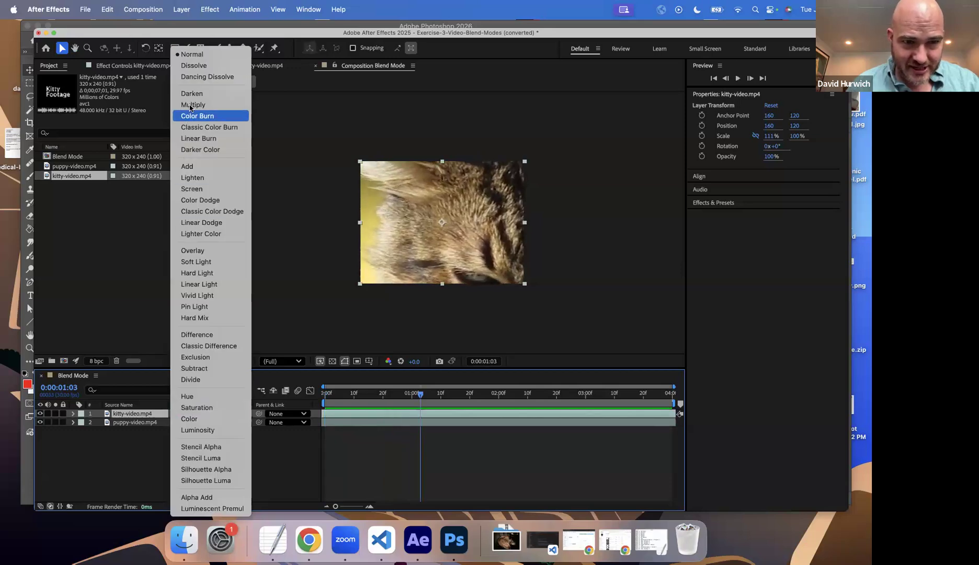
left_click(190, 105)
key("space")
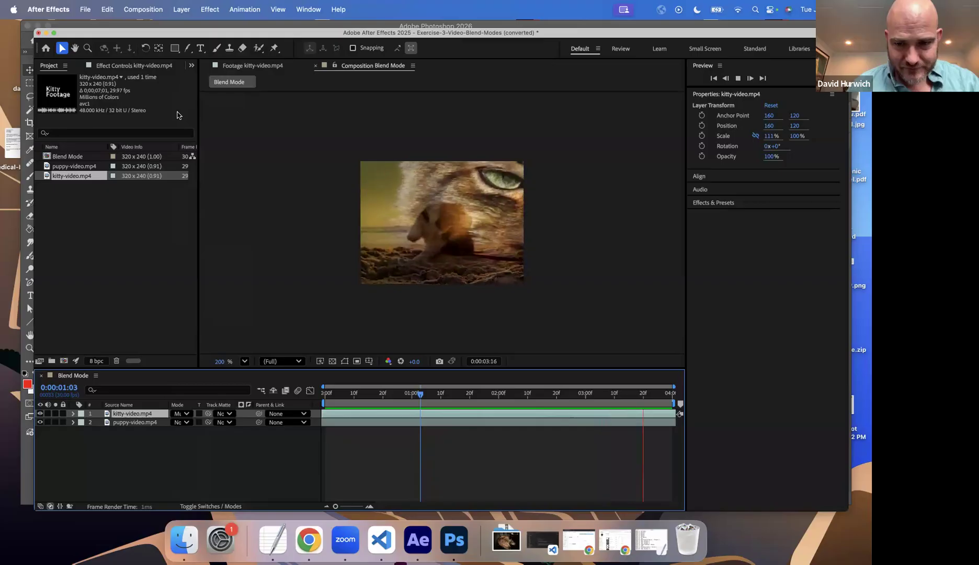
key("space")
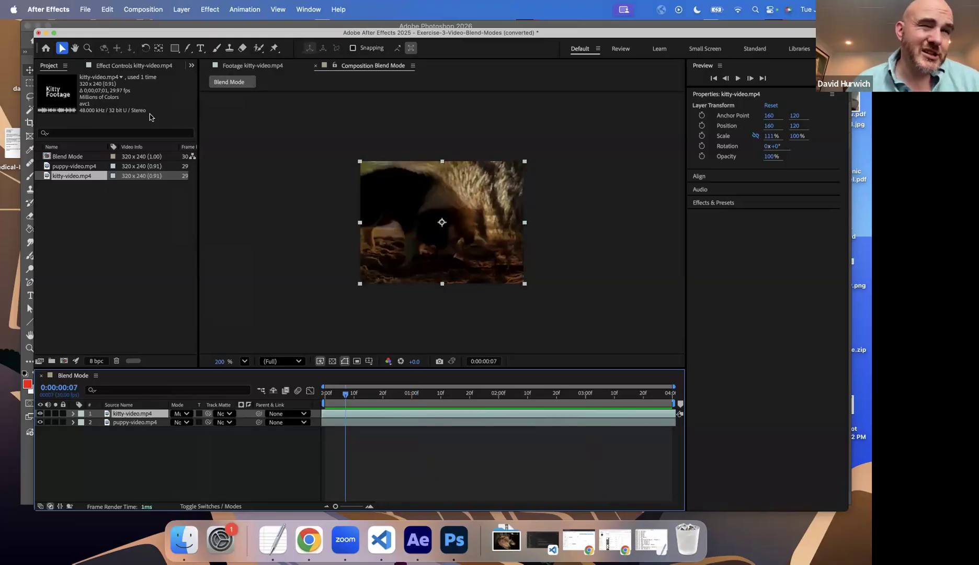
Step: Set the kitty-video.mp4 layer's blend mode to Screen and preview the composition from the start
left_click(182, 414)
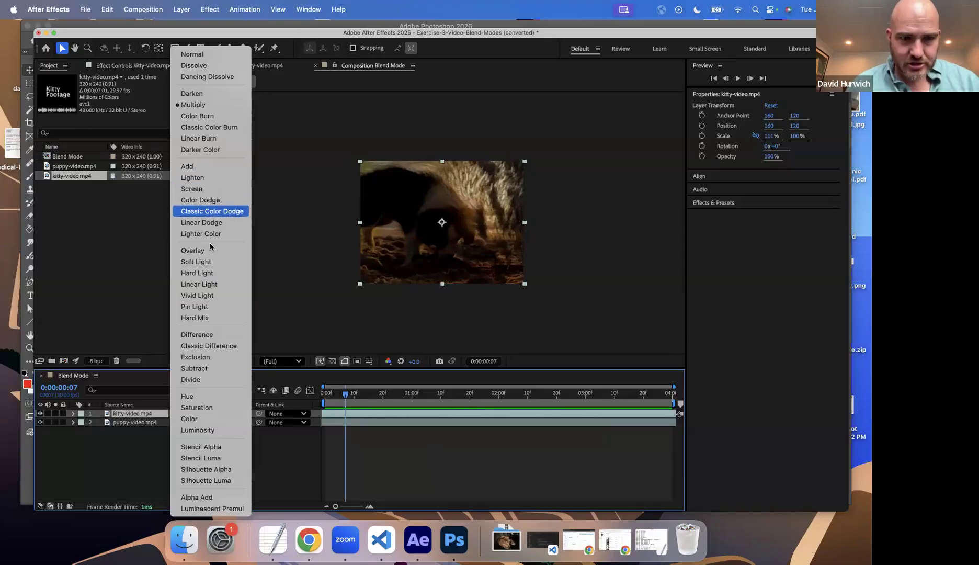
left_click(203, 189)
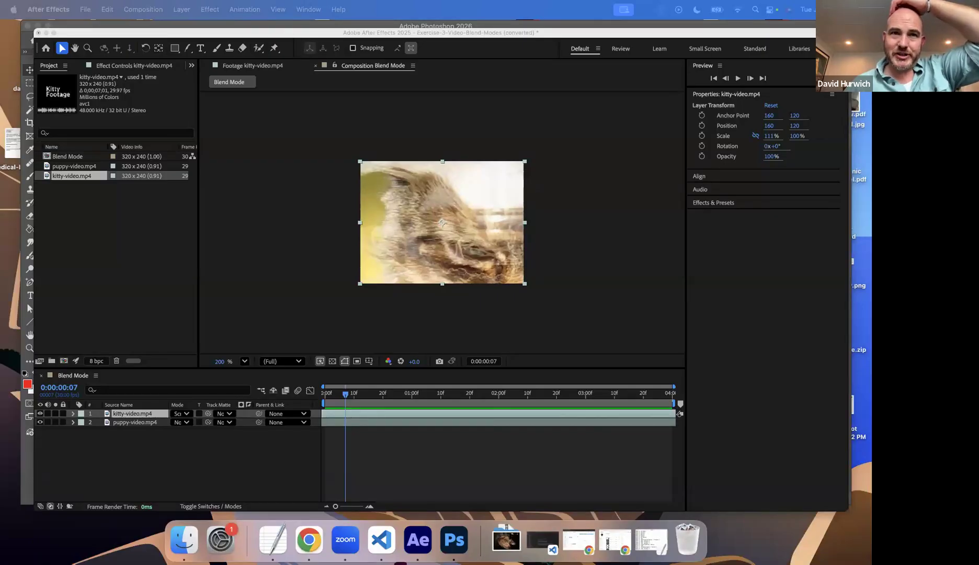
left_click_drag(343, 394, 322, 396)
key("space")
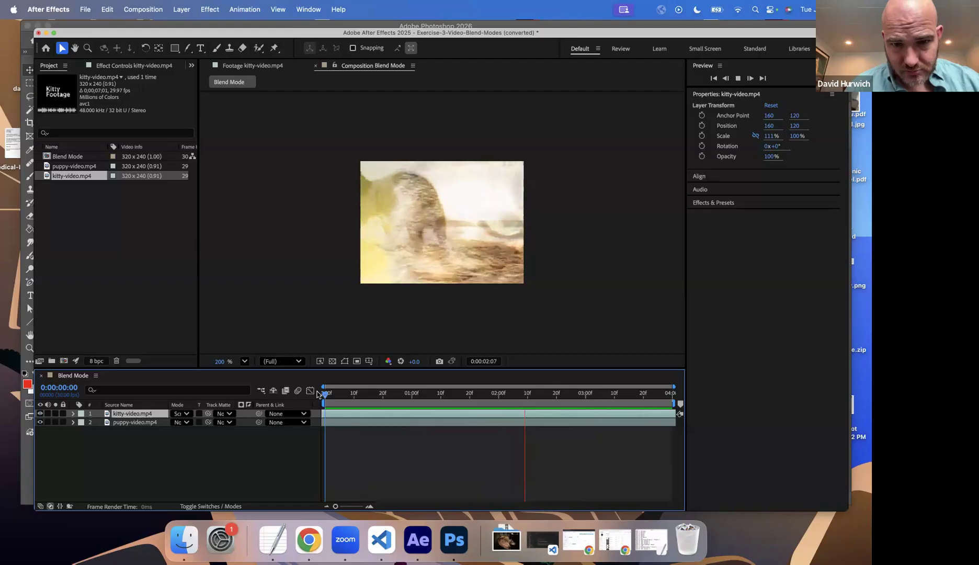
key("space")
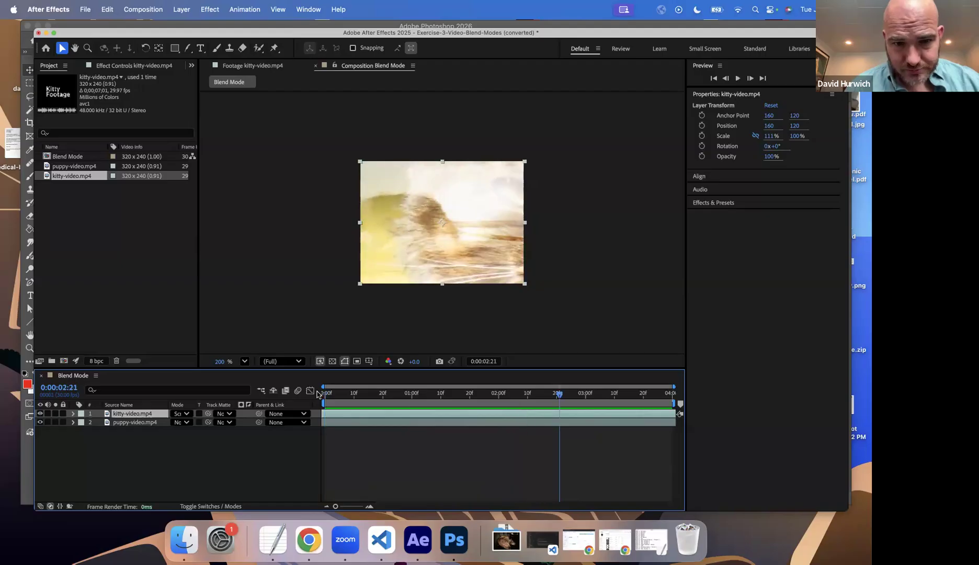
Step: Set the kitty-video.mp4 layer's blend mode to Overlay and preview the composition from the start
left_click(176, 414)
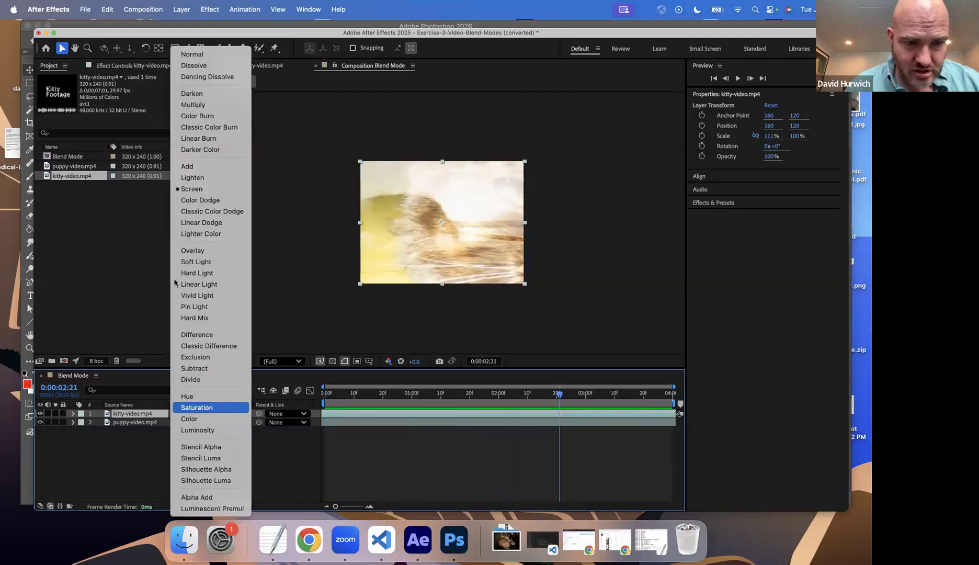
left_click(184, 250)
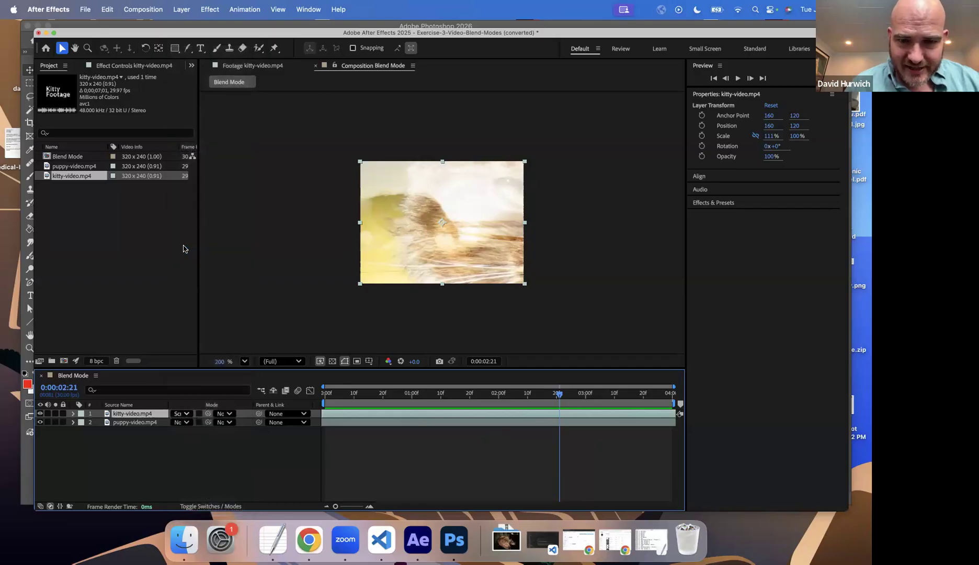
left_click_drag(333, 400, 319, 399)
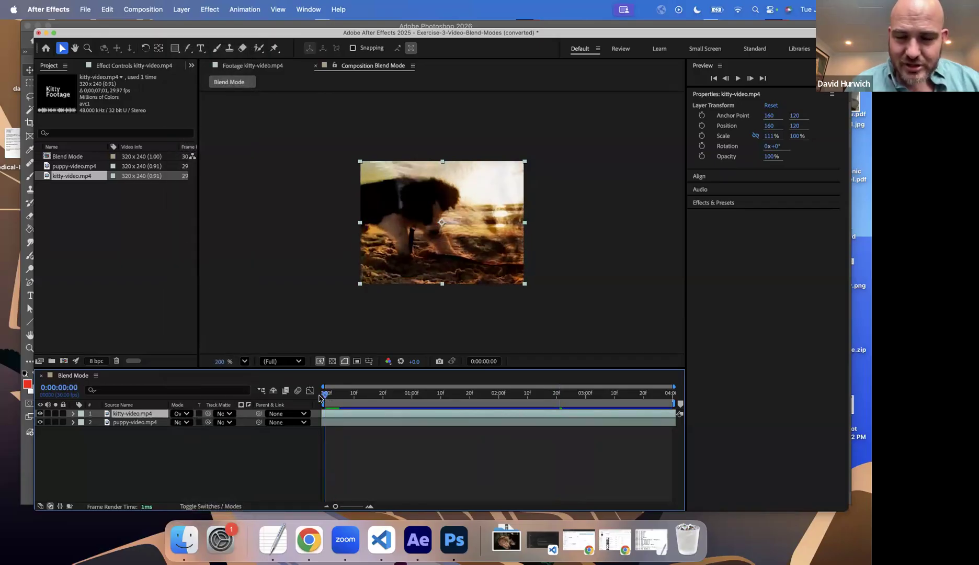
key("space")
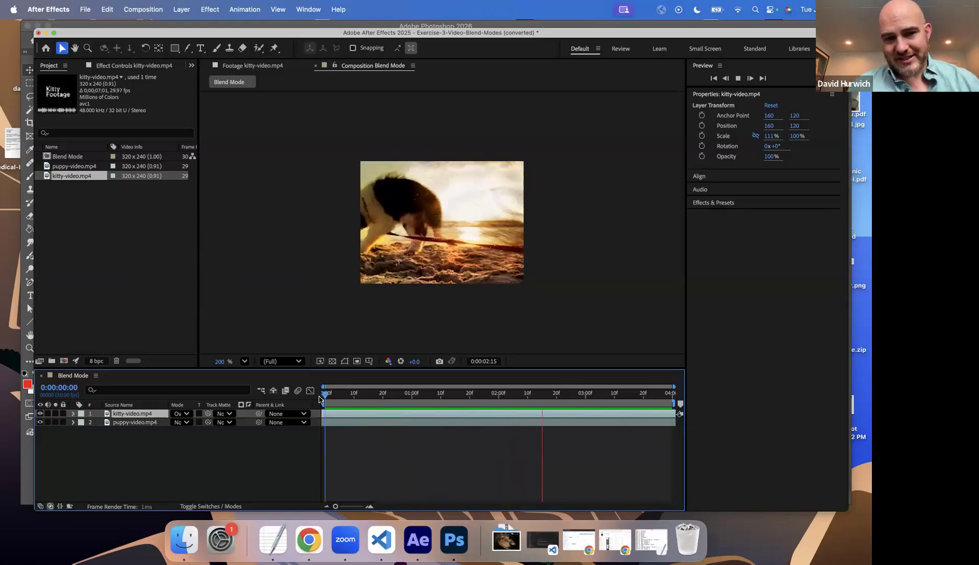
left_click(437, 219)
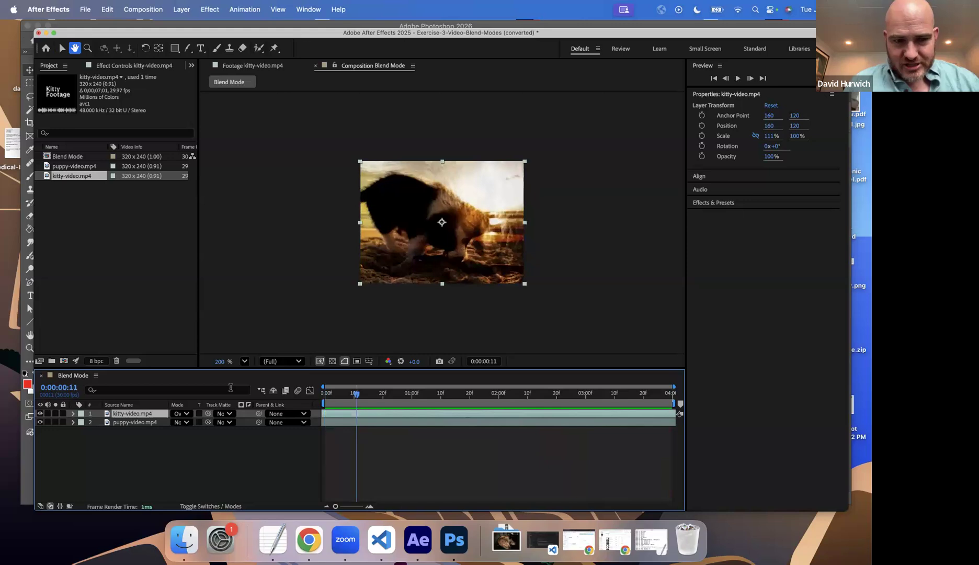
Step: Return the kitty-video.mp4 layer to Normal mode and, during playback, hide and show it to compare both clips
left_click(220, 413)
left_click(192, 413)
left_click(184, 413)
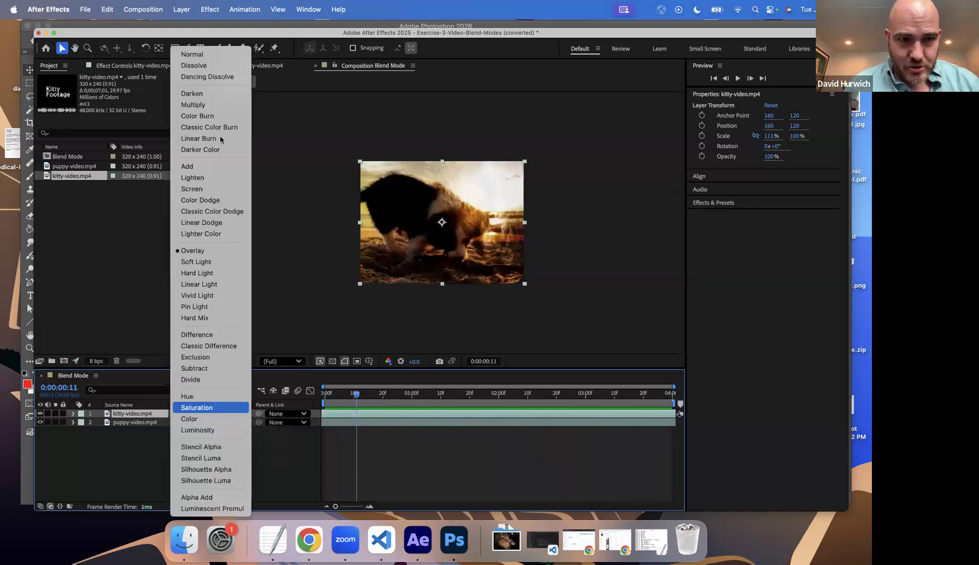
left_click(217, 54)
key("space")
left_click(40, 413)
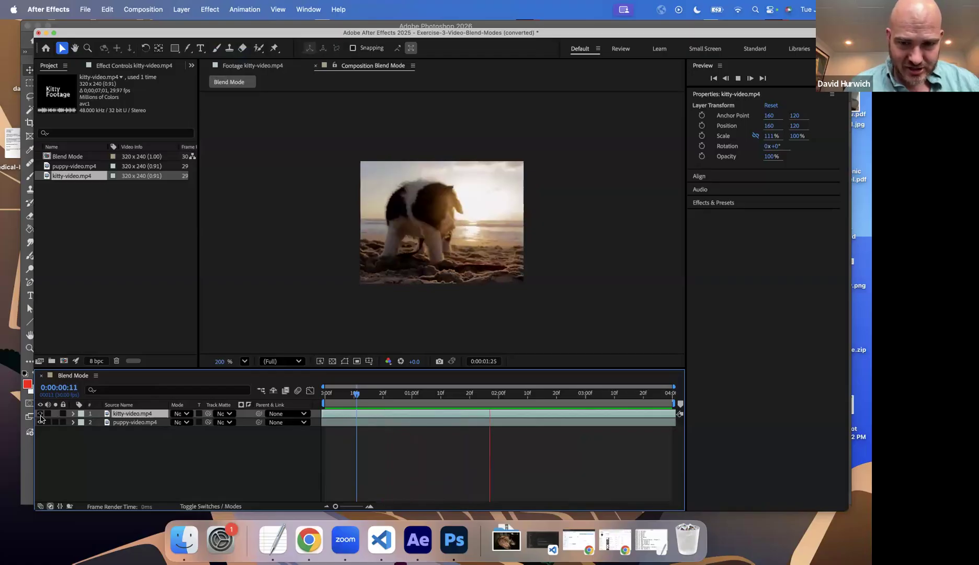
left_click(40, 414)
left_click(153, 414)
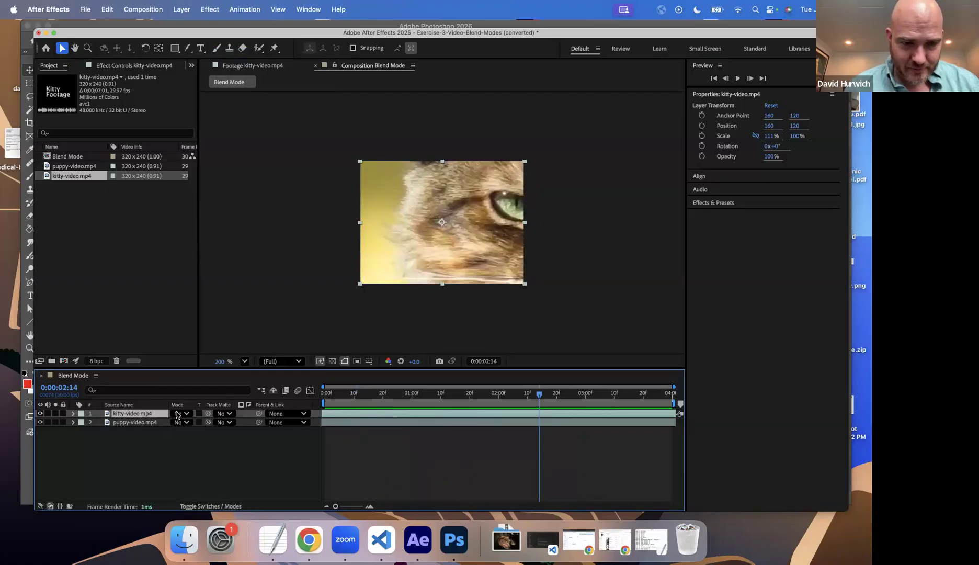
Step: Apply the Overlay blend mode to the kitty-video.mp4 layer again and replay the composition from the first frame
left_click(176, 414)
left_click(355, 409)
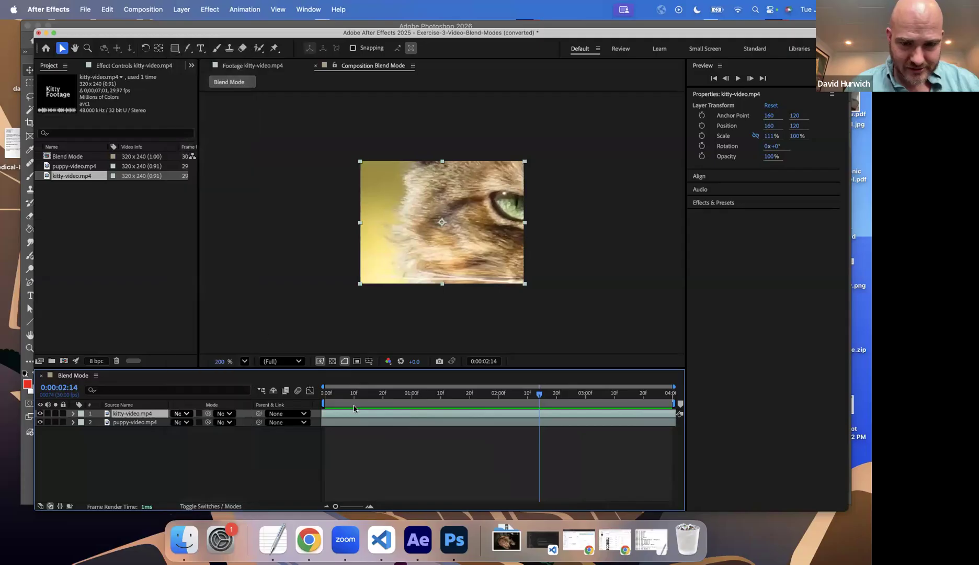
key("space")
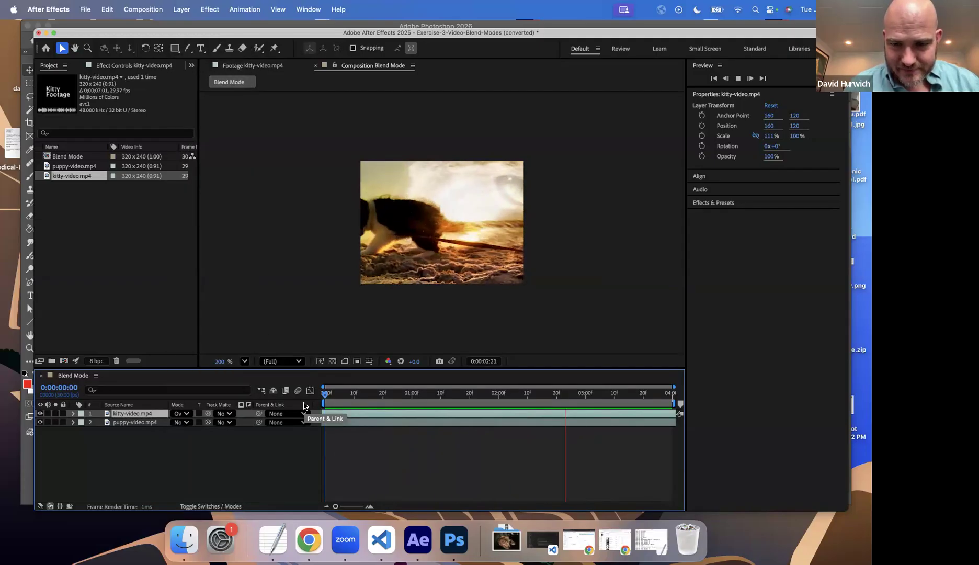
key("space")
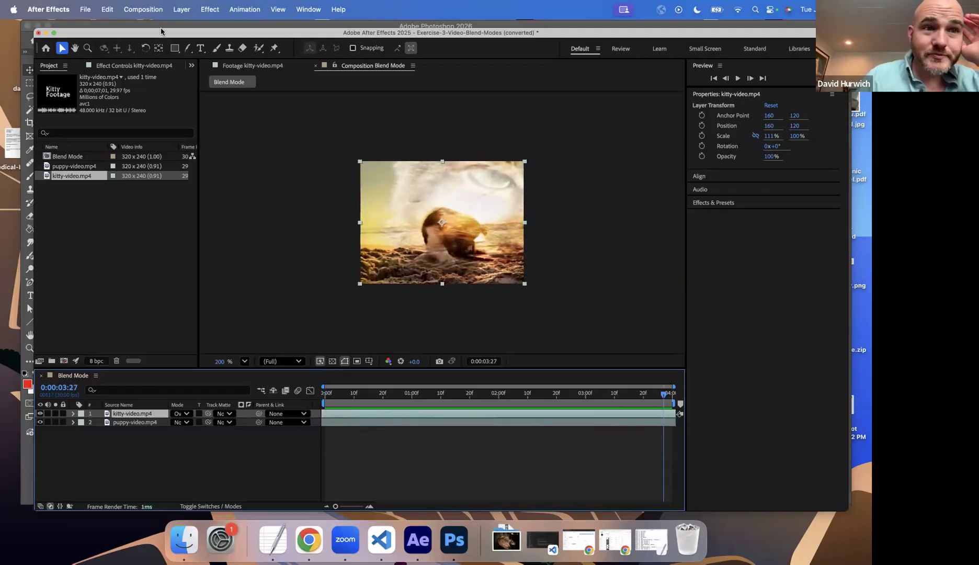
Step: Save the current project as Exercise-3-Video-Blend-Modes (converted) and open Exercise-4-Video-Stretch.aep from the drills folder
left_click(85, 9)
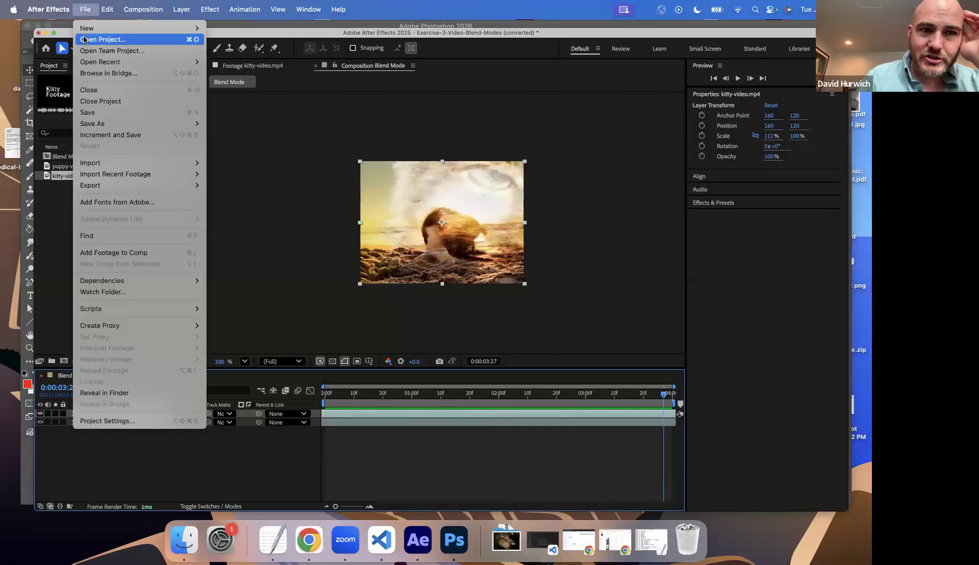
left_click(82, 38)
left_click(533, 313)
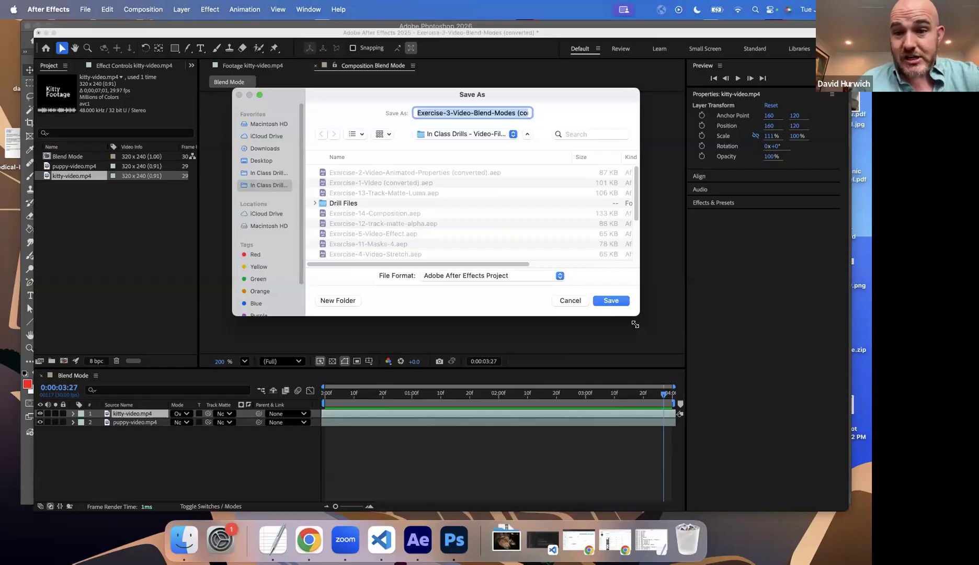
left_click(620, 300)
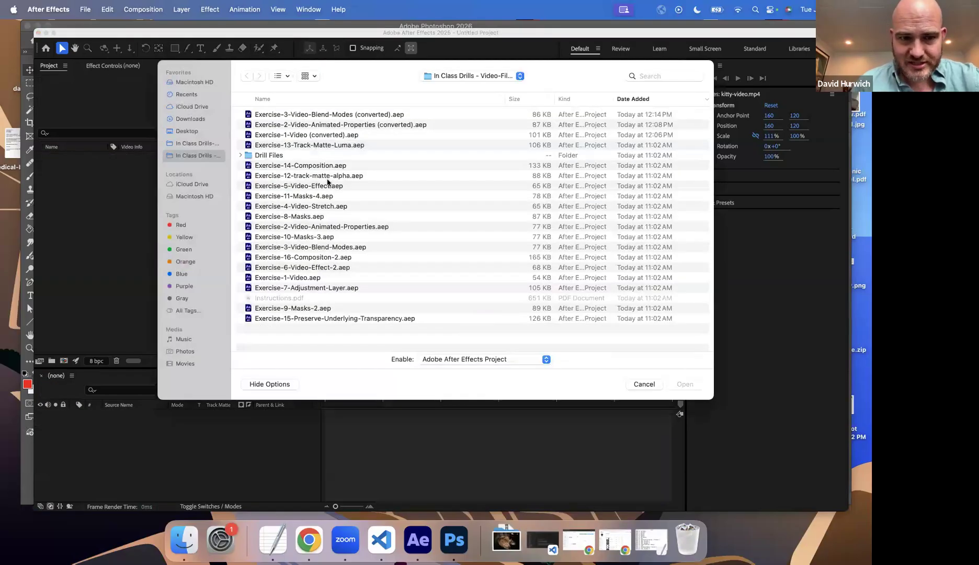
left_click(288, 100)
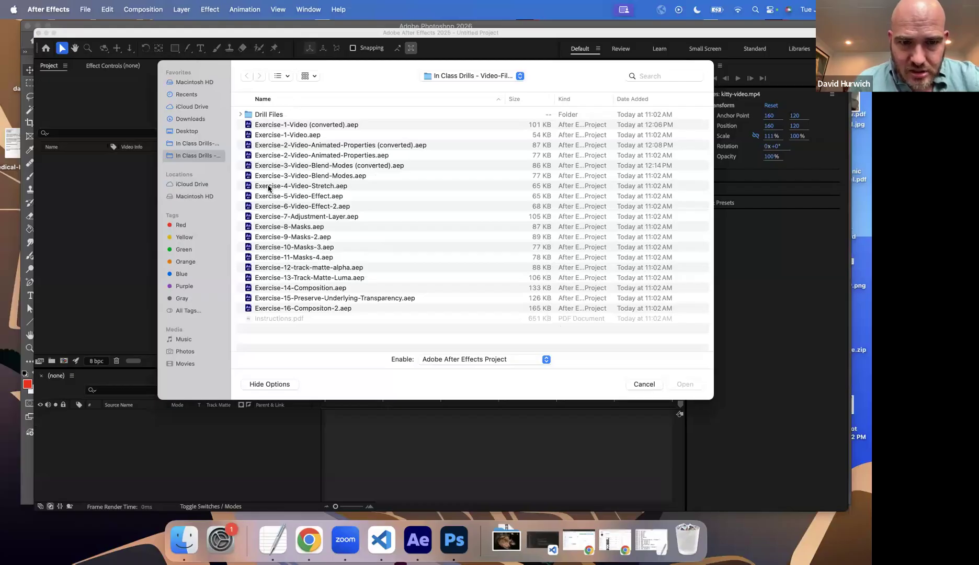
double_click(287, 187)
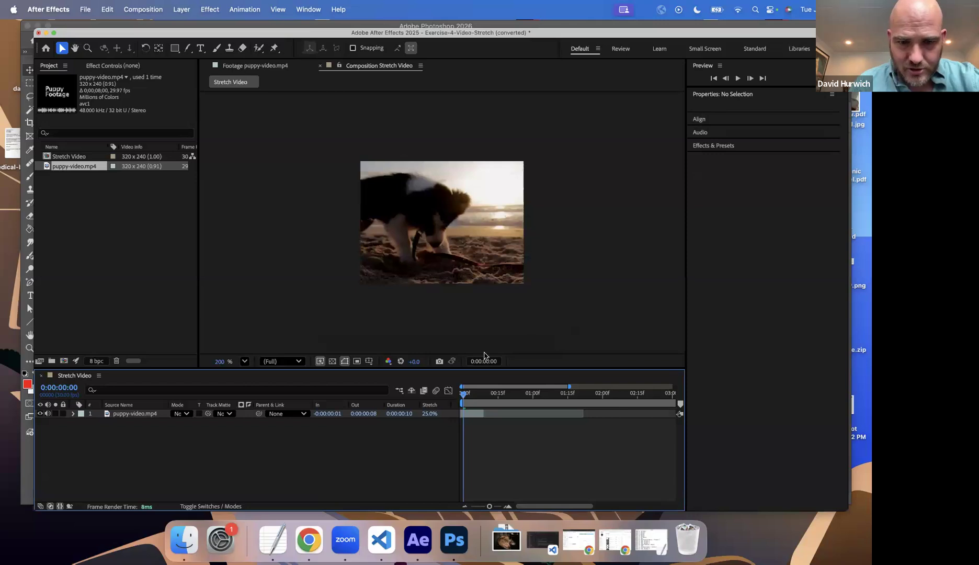
Step: Preview the Stretch Video composition from the start to check the puppy clip's playback speed
key("space")
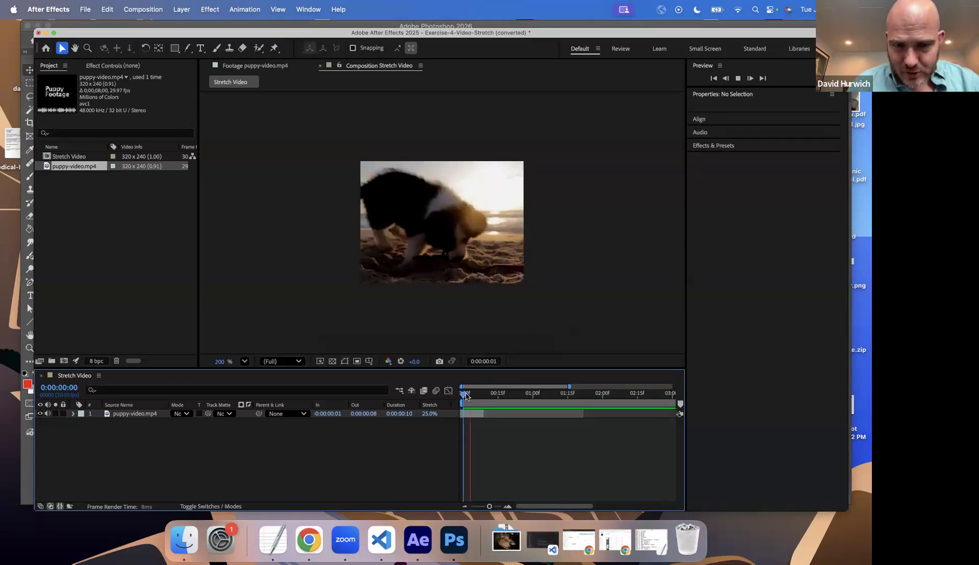
key("space")
left_click_drag(465, 396, 456, 400)
key("space")
key("space")
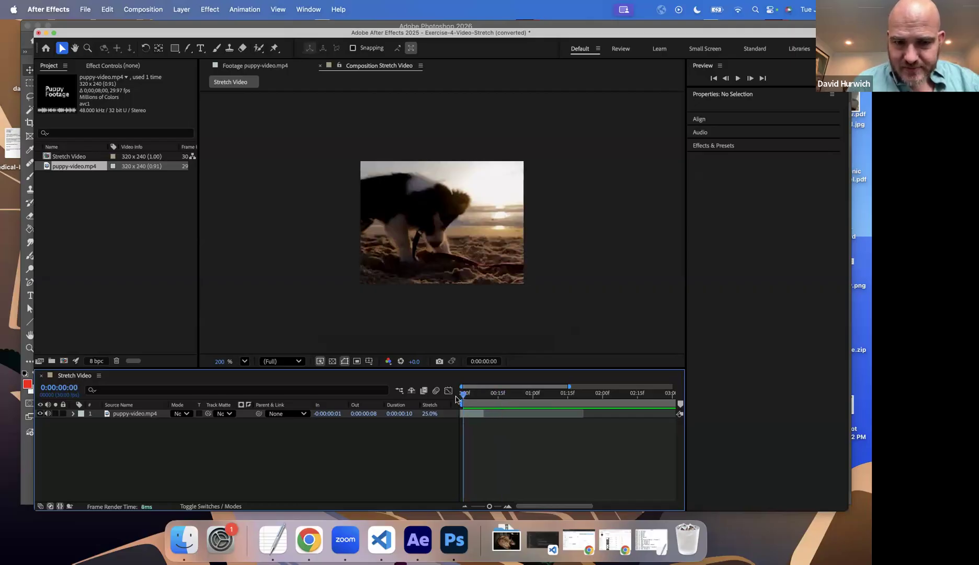
Step: Set the puppy-video.mp4 layer's time stretch factor to 100 and preview the clip
left_click(428, 413)
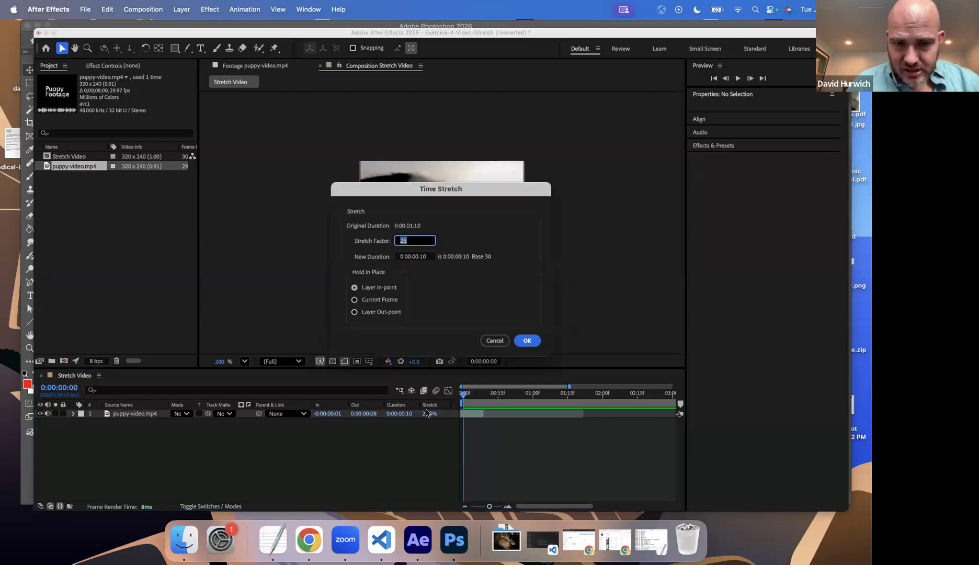
type("100")
key("Return")
key("space")
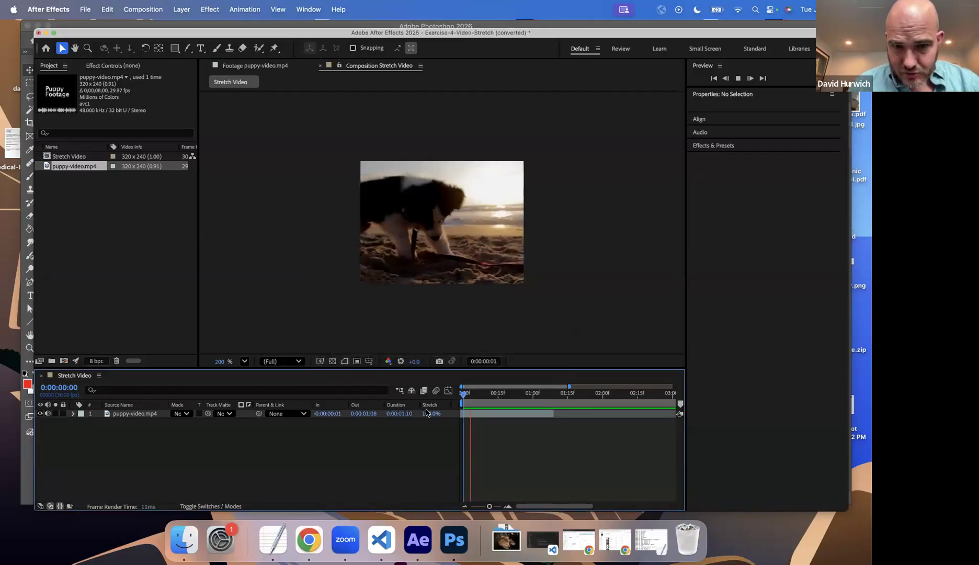
key("space")
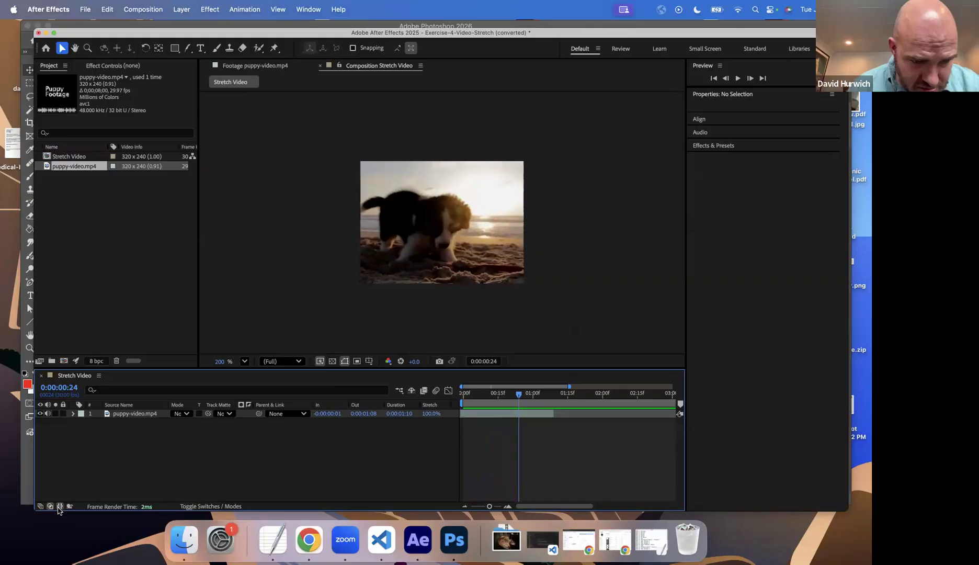
Step: Collapse the timeline's In/Out/Duration/Stretch columns and play the Stretch Video composition from the start
left_click(60, 506)
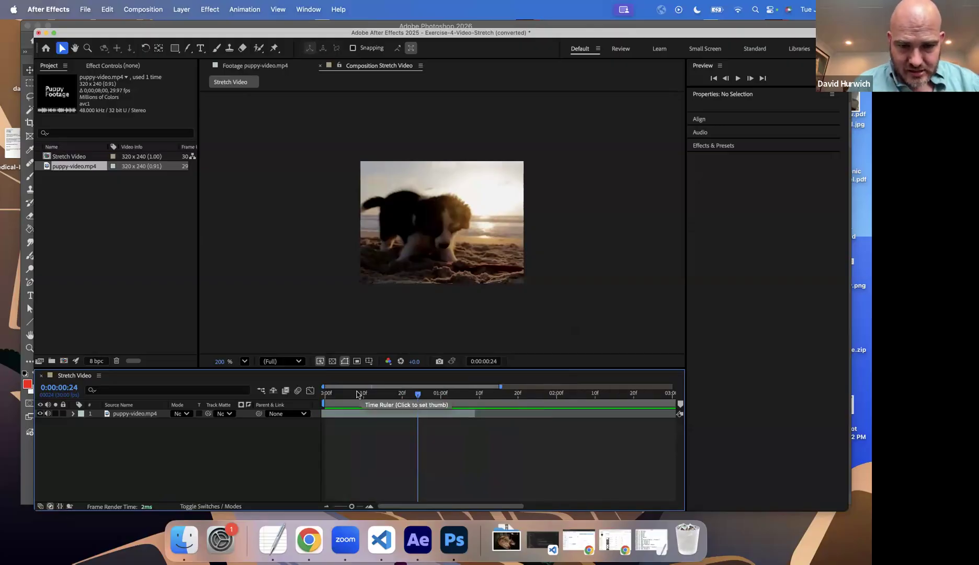
key("Home")
key("space")
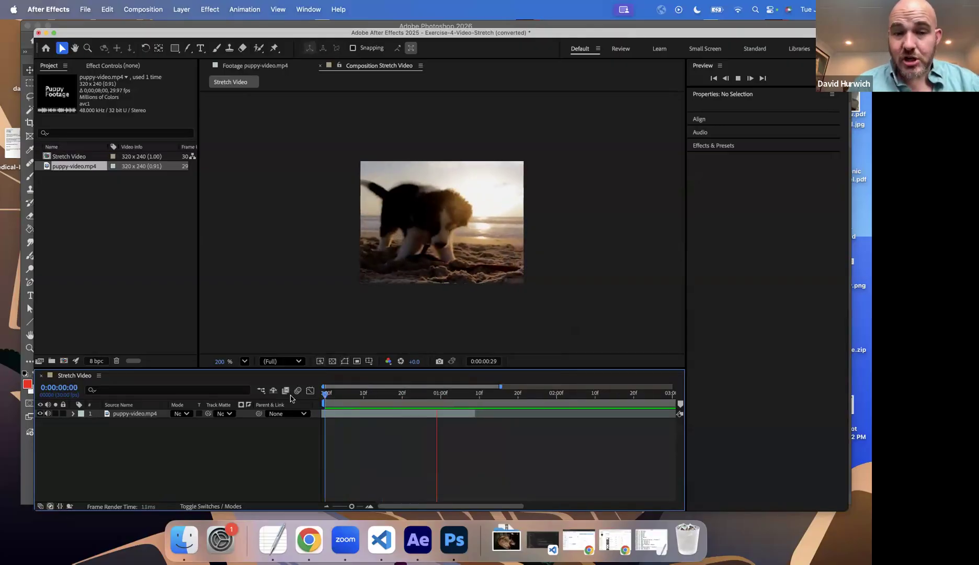
key("space")
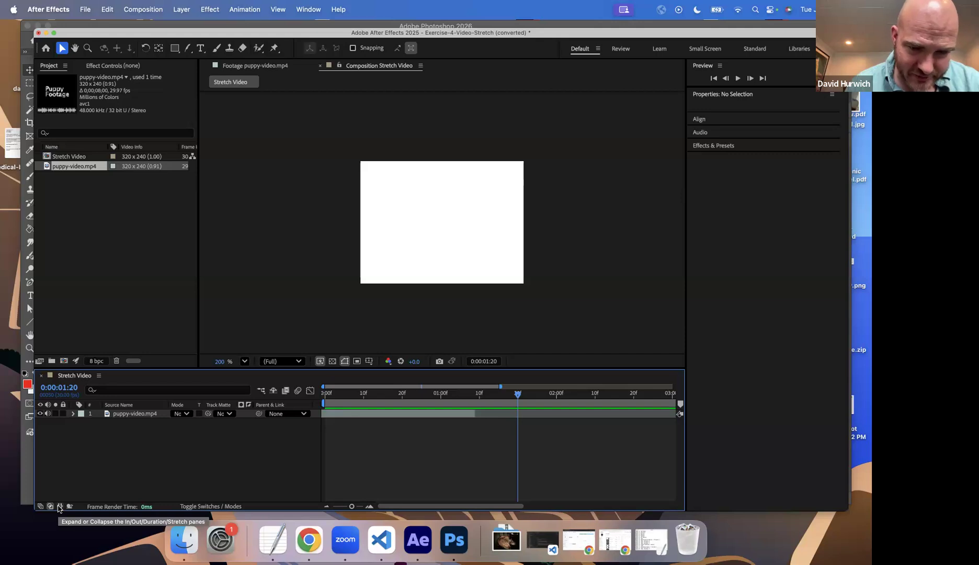
Step: Expand the timeline's In/Out/Duration/Stretch columns for the Stretch Video composition
left_click(59, 506)
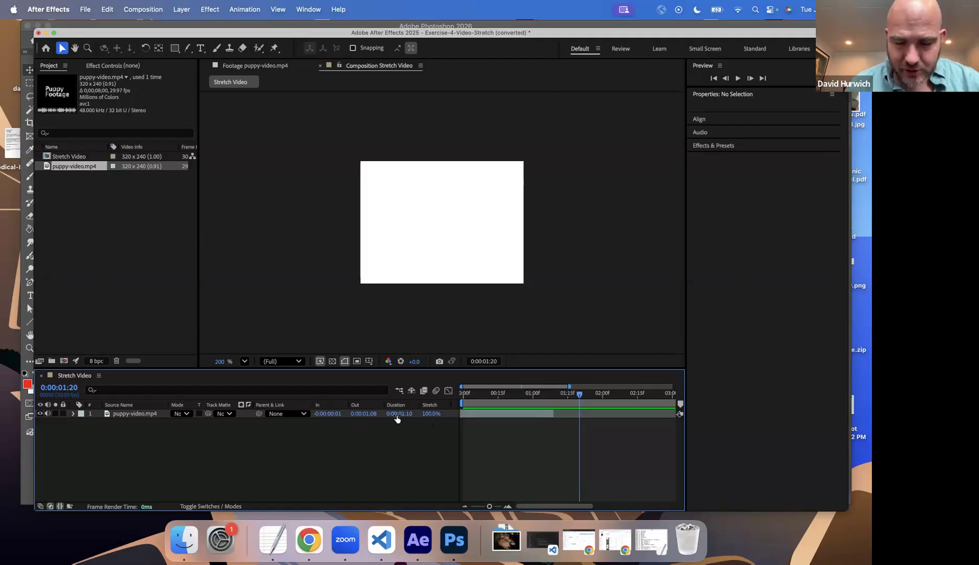
left_click(430, 413)
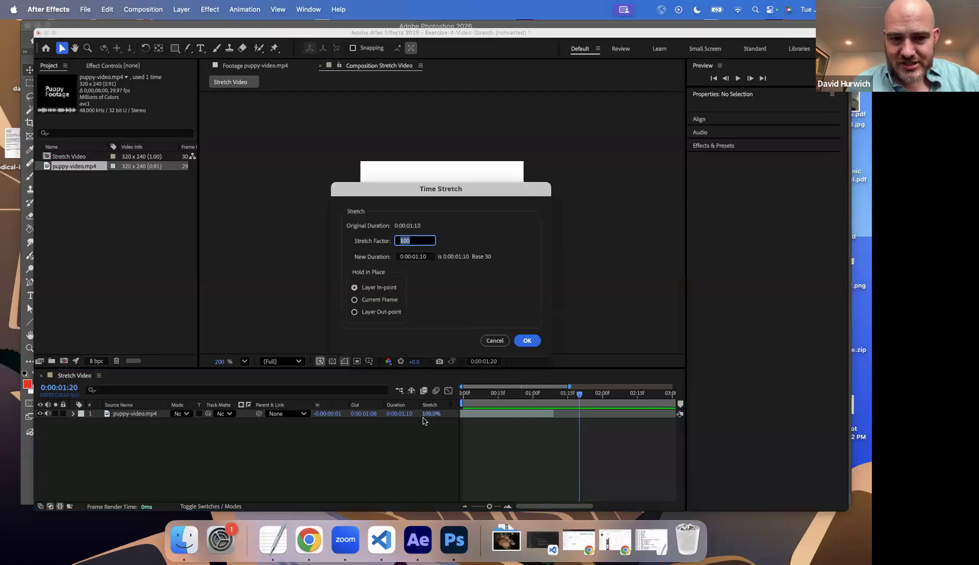
type("200")
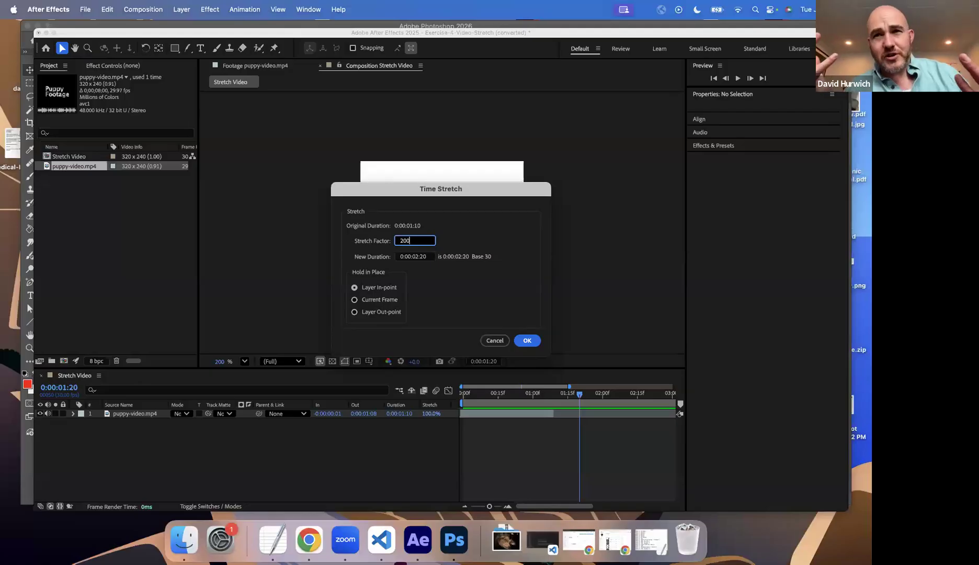
left_click(495, 340)
Step: Preview the puppy clip from the start of the Stretch Video composition at its unstretched speed
left_click(463, 393)
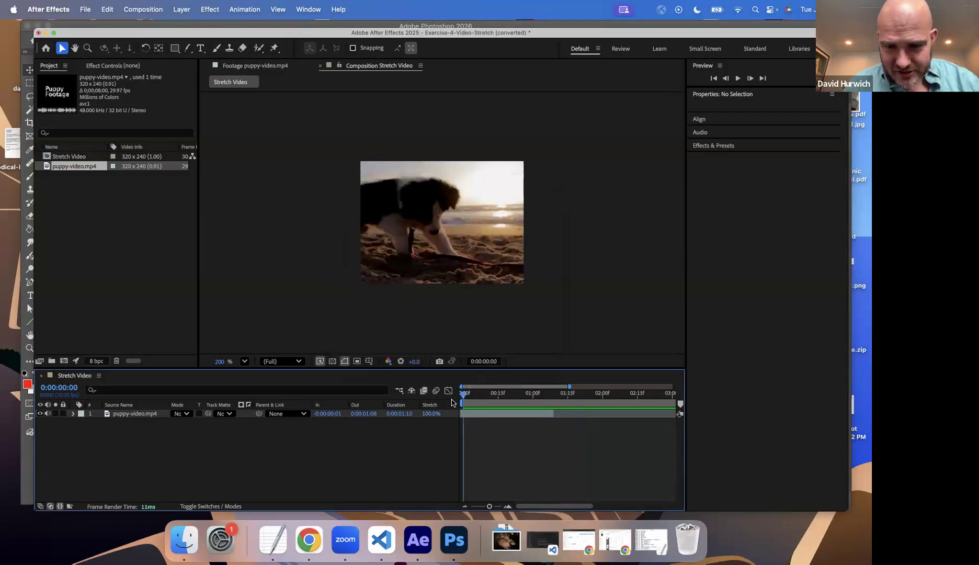
key("space")
key("space")
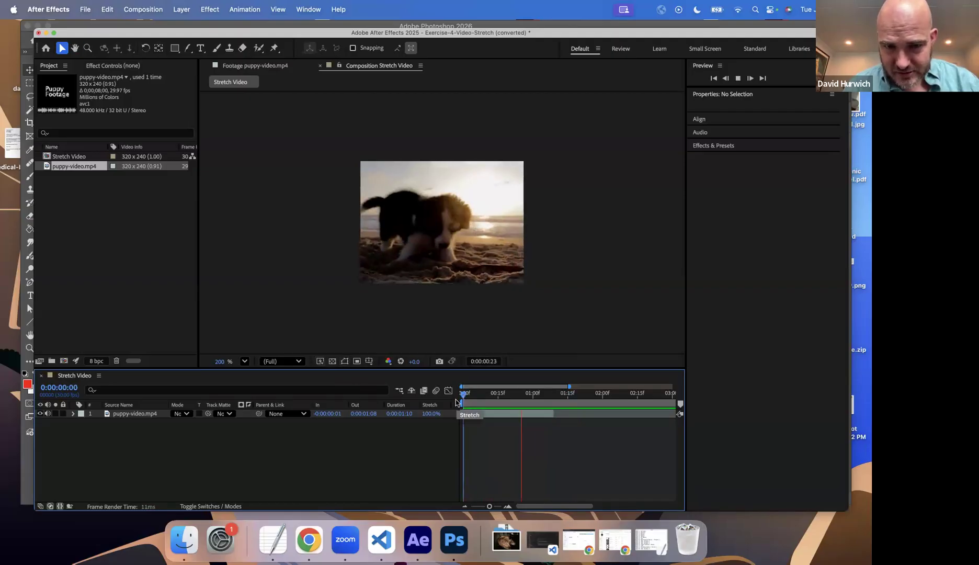
Step: Set the puppy-video.mp4 layer's time stretch factor to 200 and preview the slowed clip from the start
left_click(432, 413)
left_click(432, 414)
type("200")
left_click(534, 343)
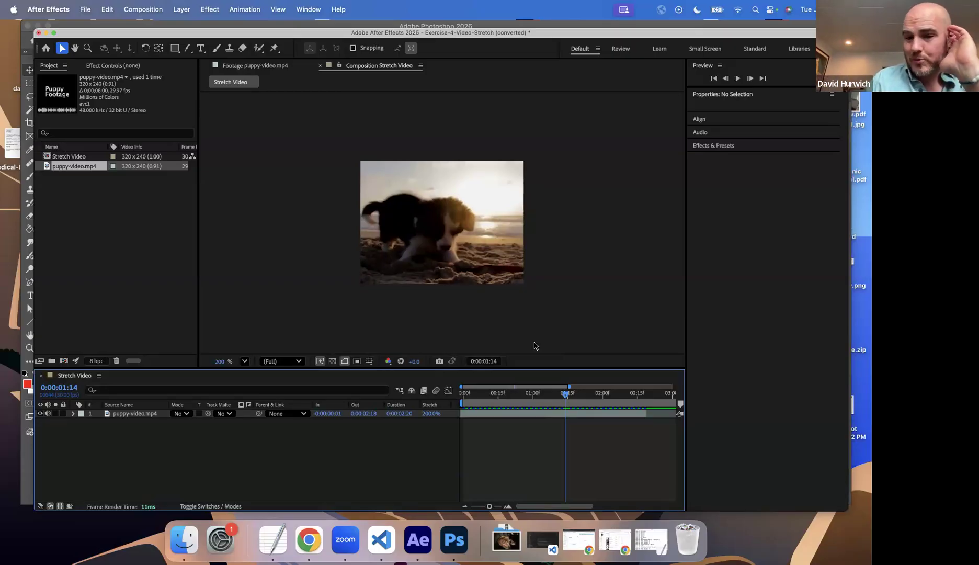
left_click_drag(469, 402, 453, 404)
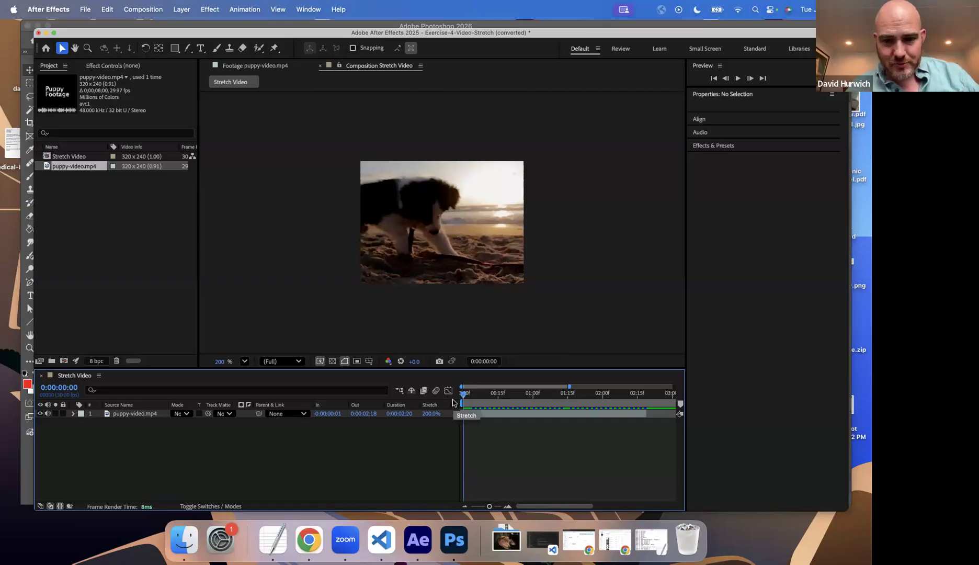
key("space")
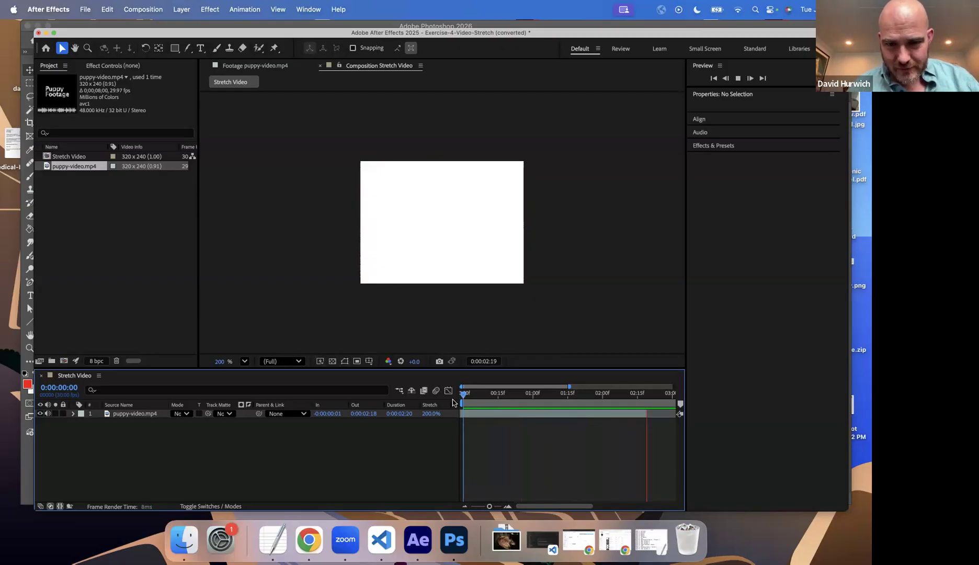
key("space")
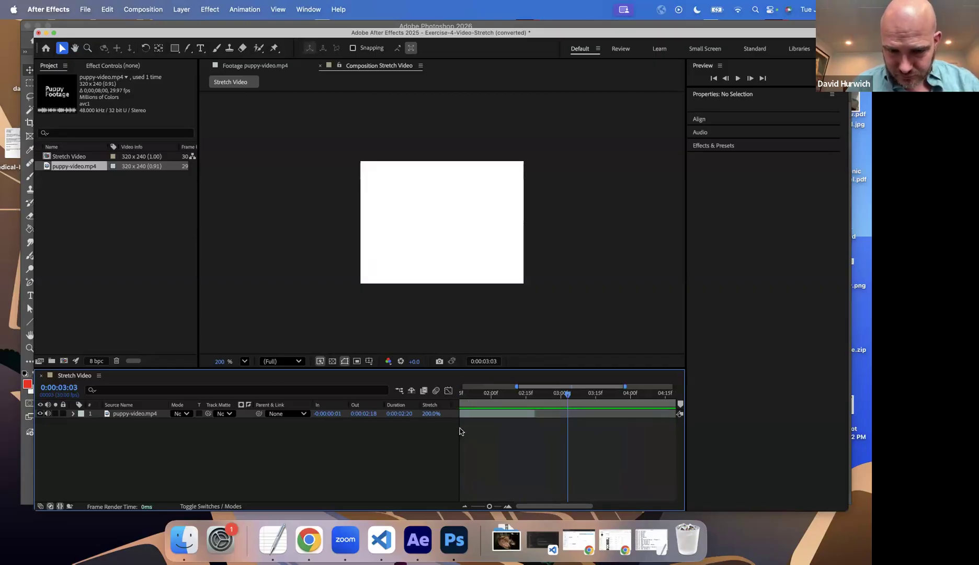
Step: Widen the Composition and Timeline panels and play the composition from the start with its full duration in view
left_click_drag(687, 138, 776, 141)
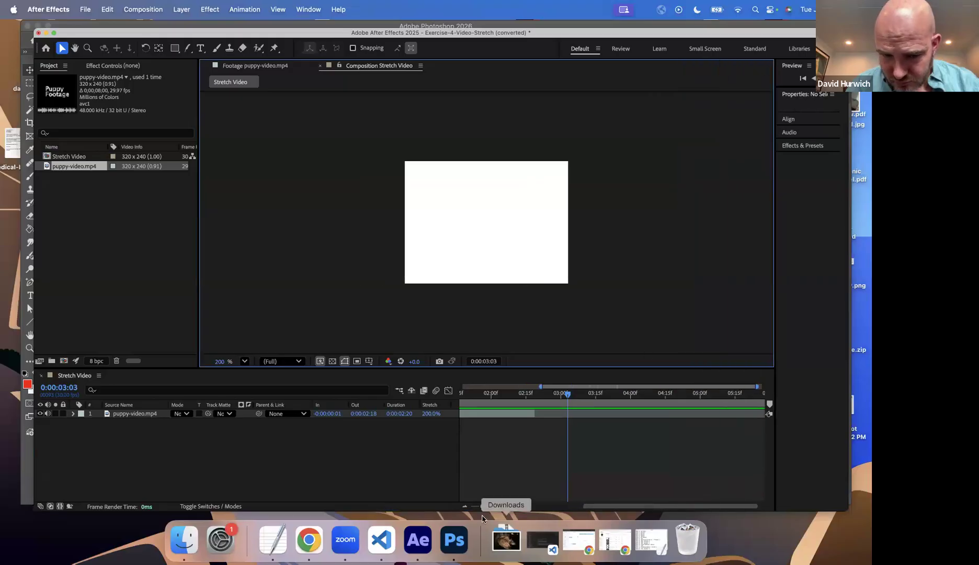
left_click_drag(483, 506, 442, 512)
left_click_drag(475, 396, 451, 402)
key("space")
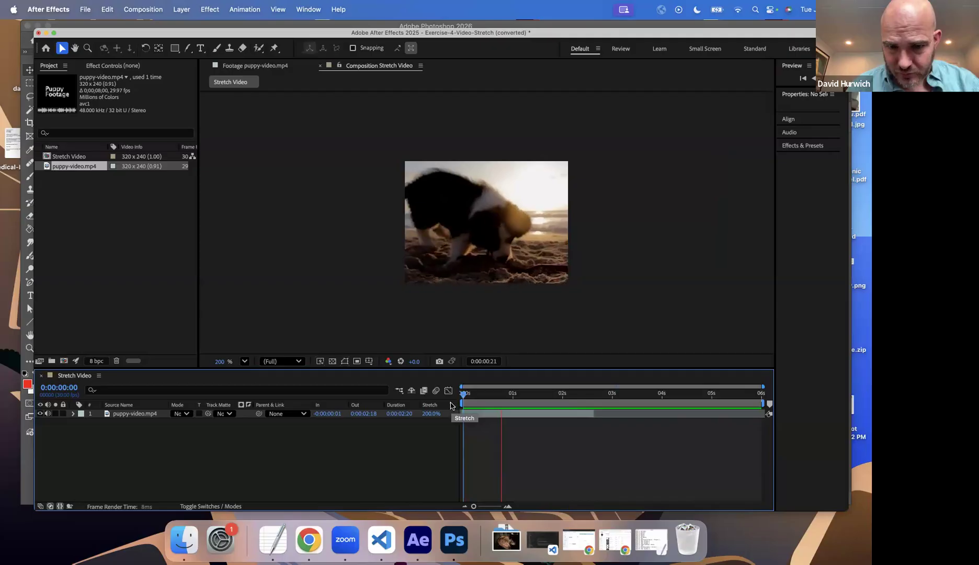
Step: Set the puppy-video.mp4 layer's time stretch factor to 400 and preview the clip
left_click(429, 415)
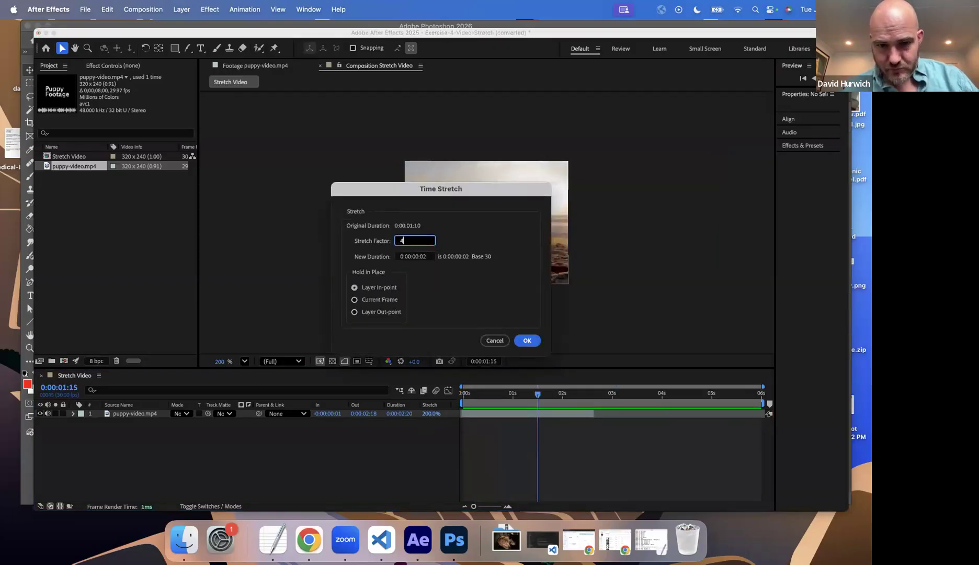
type("400")
key("Return")
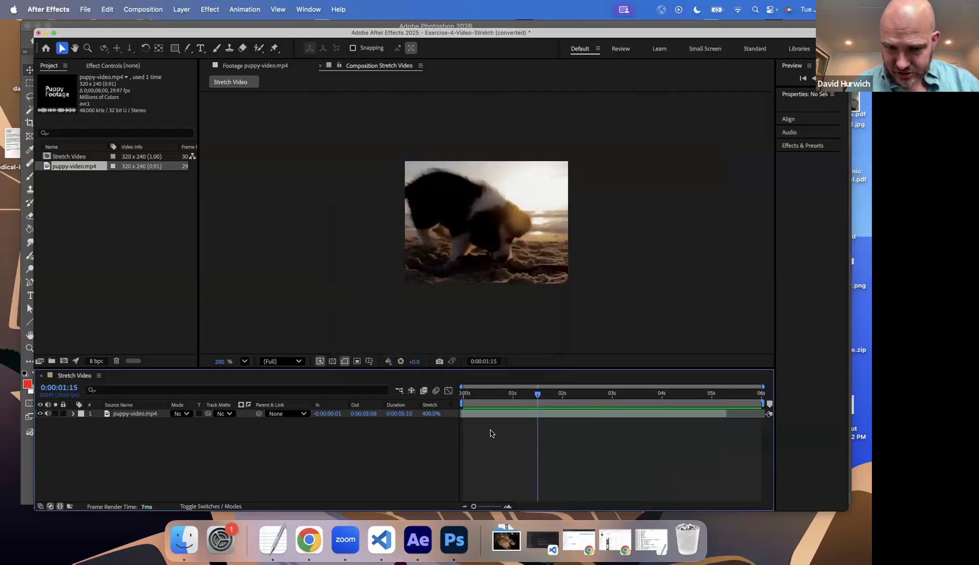
key("space")
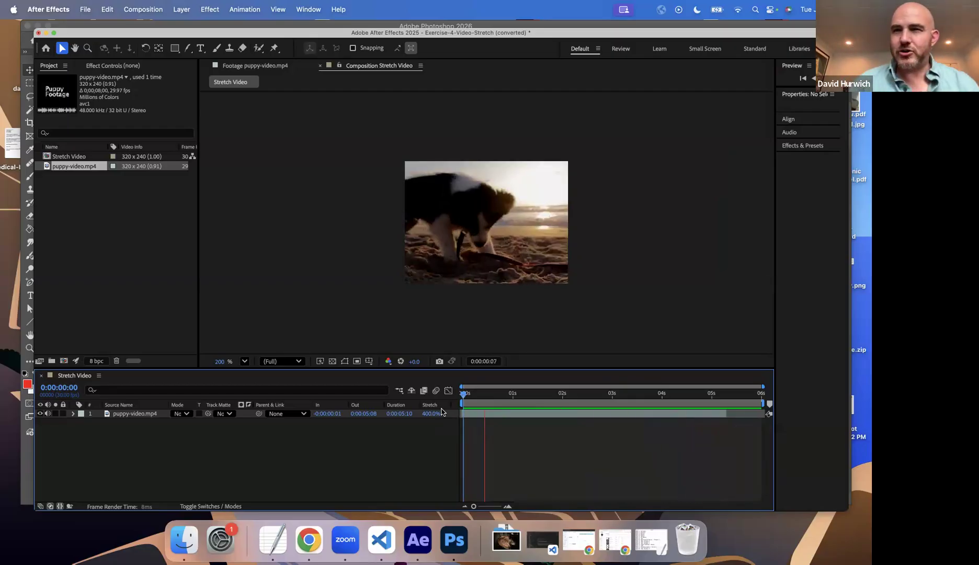
key("space")
Step: Set the puppy-video.mp4 layer's time stretch factor to 50, holding the layer in-point in place
left_click(433, 415)
type("50")
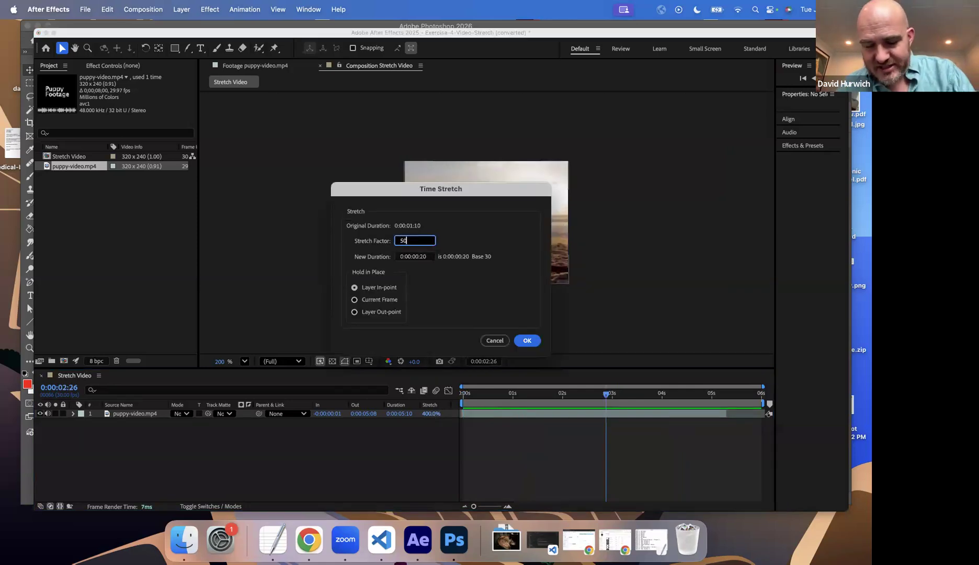
left_click(527, 341)
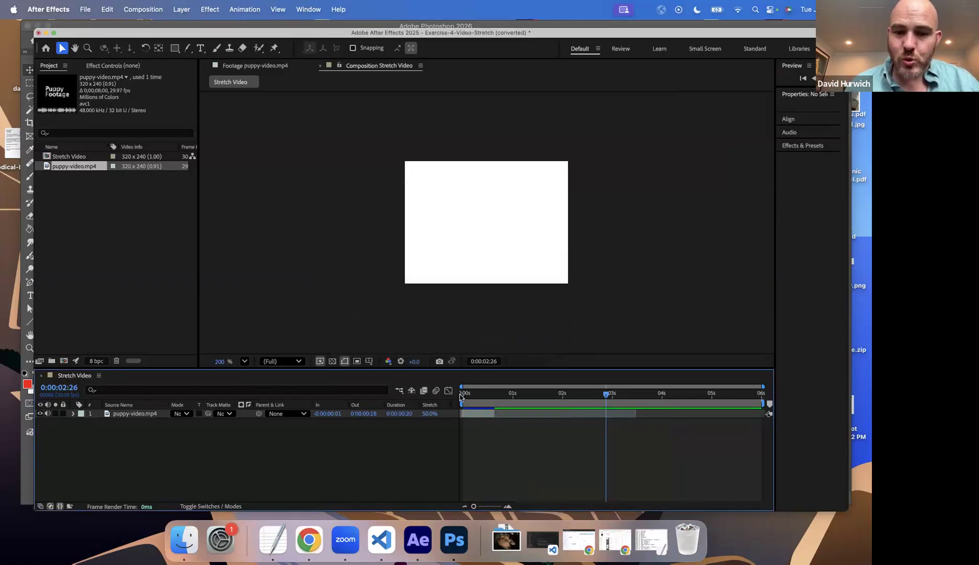
Step: Preview the sped-up puppy clip from the start of the composition several times
left_click(461, 396)
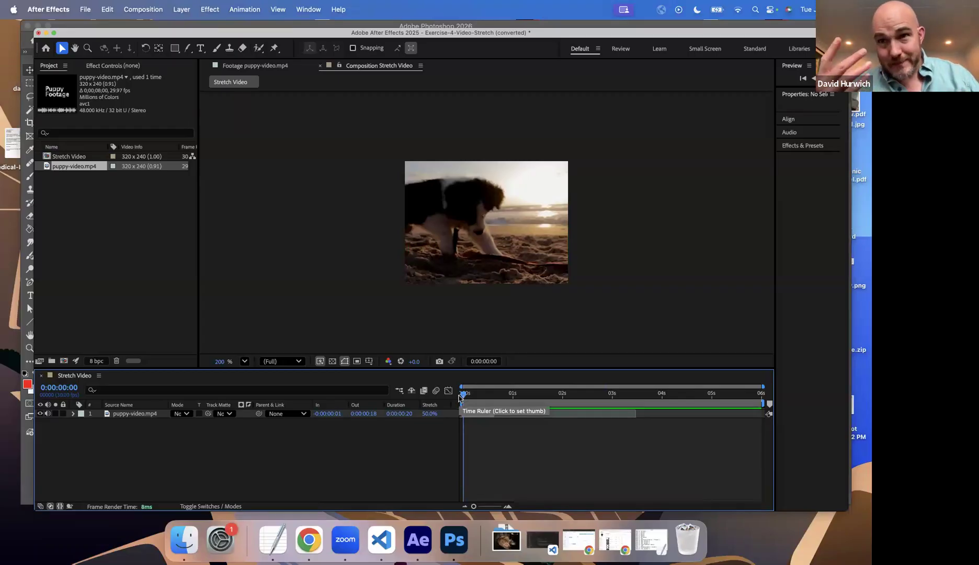
key("space")
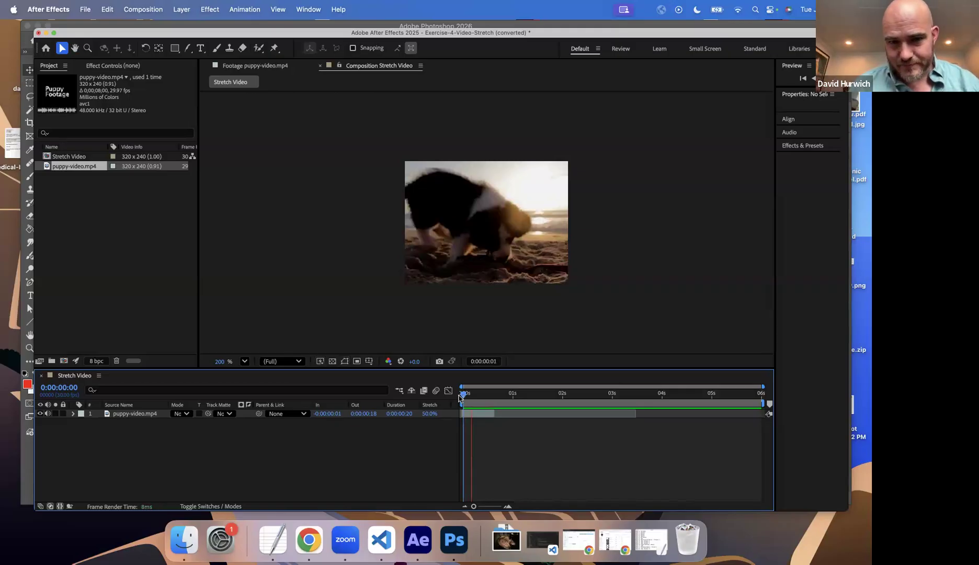
key("space")
left_click_drag(478, 398, 446, 404)
key("space")
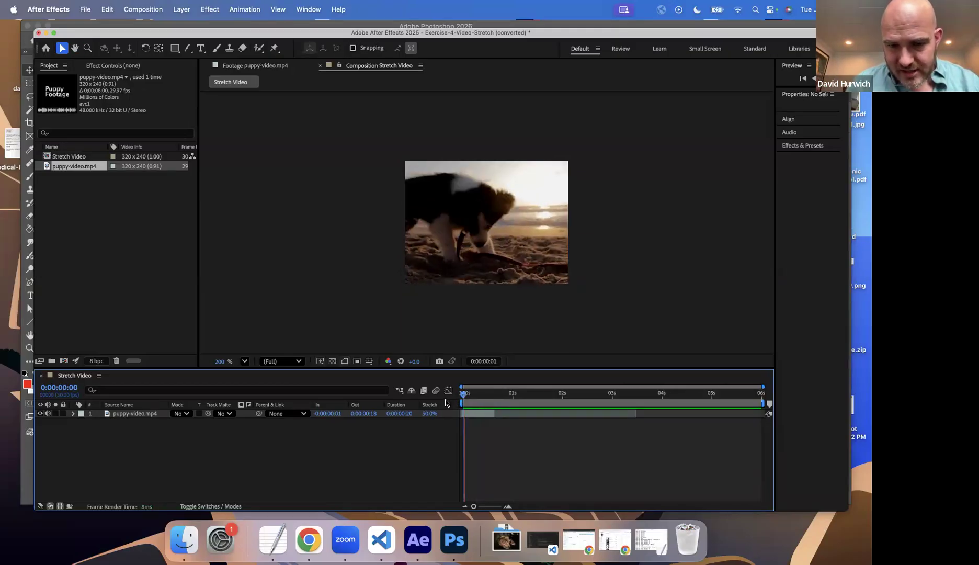
left_click(460, 399)
key("space")
left_click(459, 401)
key("space")
key("space")
key("space")
key("space")
key("space")
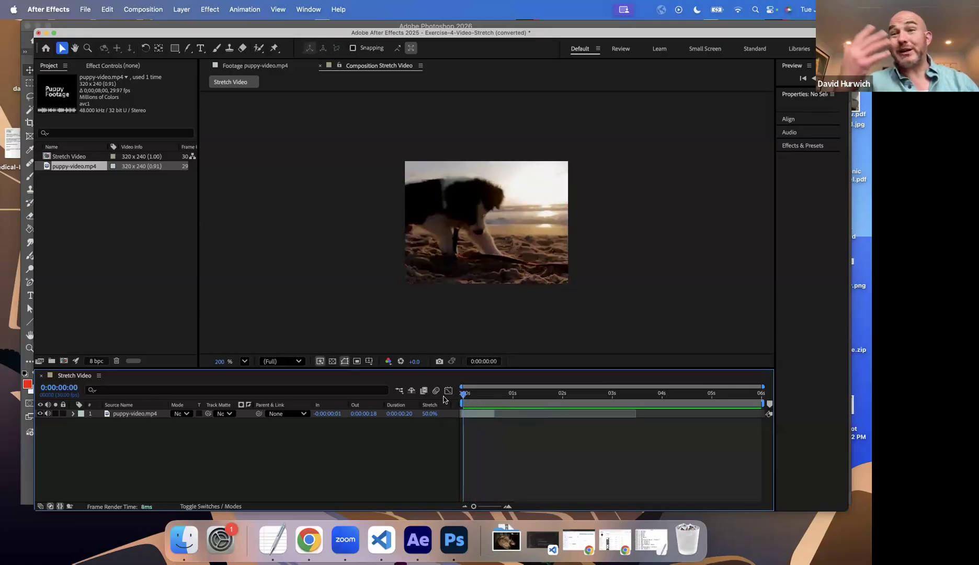
key("space")
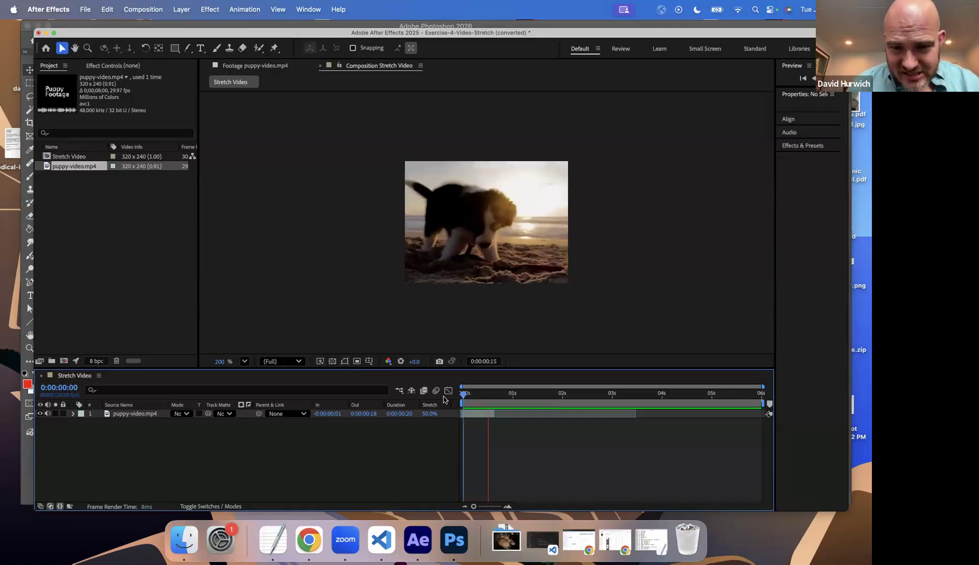
key("space")
key("space")
key("space")
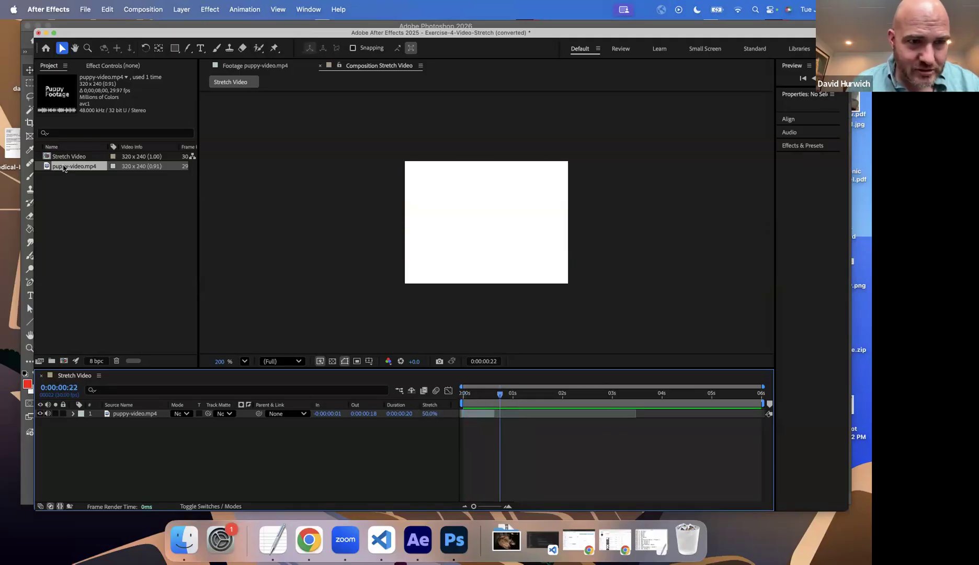
left_click(85, 8)
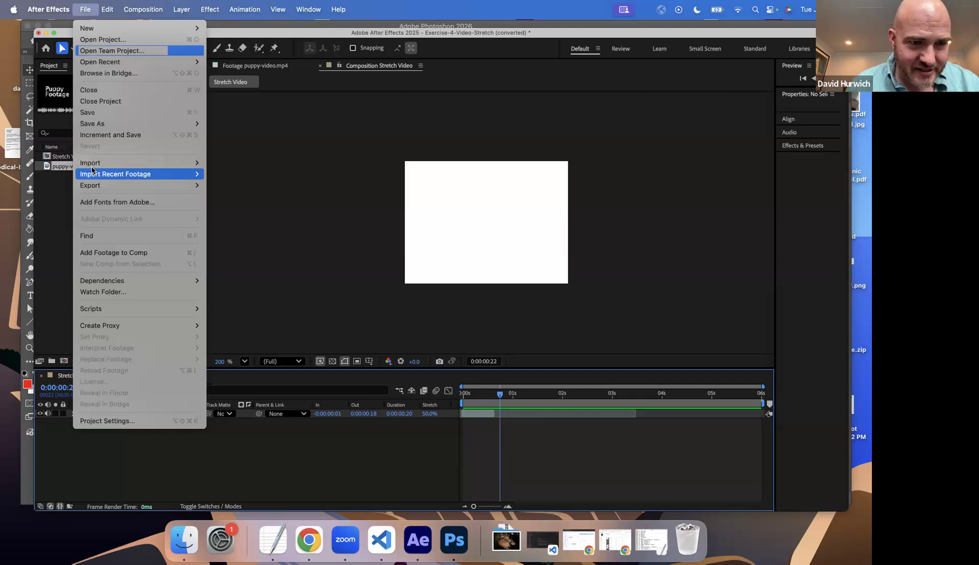
left_click(219, 163)
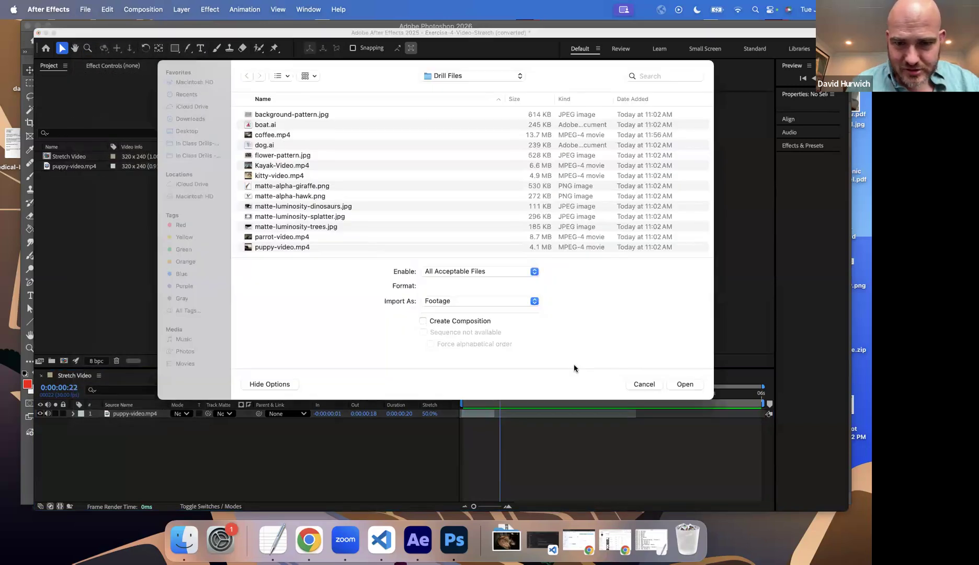
left_click(645, 384)
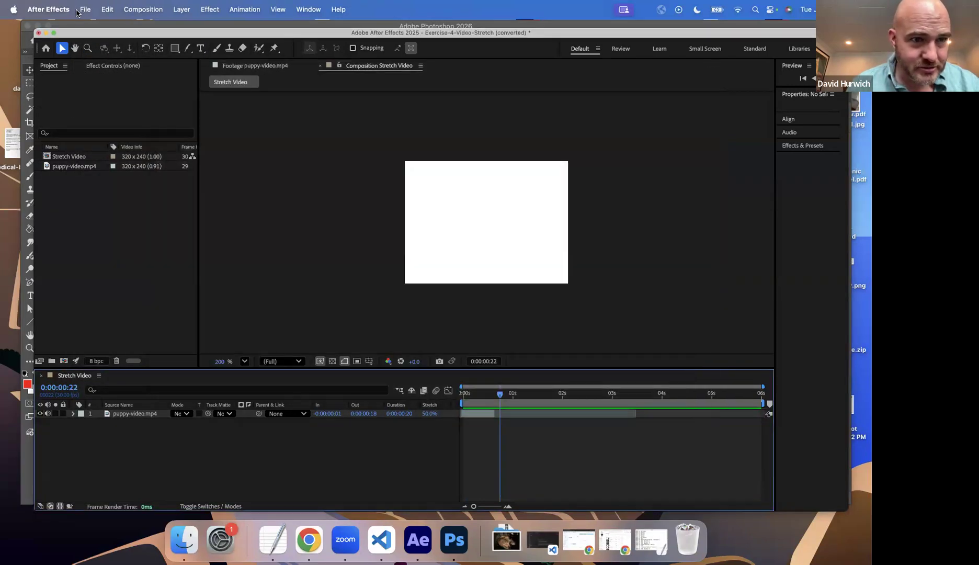
Step: Import coffee.mp4 from the Drill Files folder into the project as footage
left_click(83, 9)
mouse_move(195, 163)
left_click(246, 158)
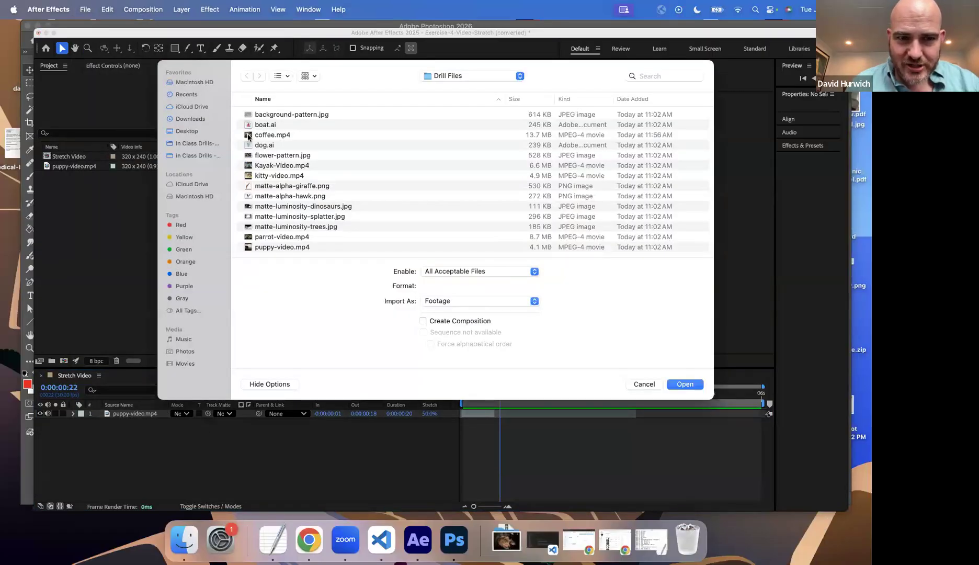
double_click(248, 137)
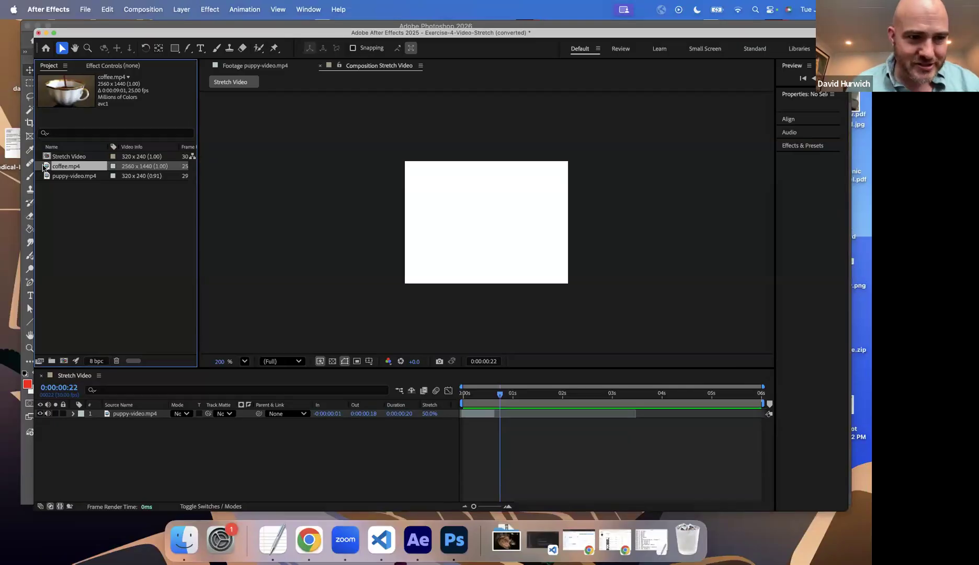
Step: Open the coffee.mp4 footage and set its in point to 0:00:01:00 and its out point to 0:00:03:00
double_click(44, 166)
left_click_drag(253, 338, 305, 339)
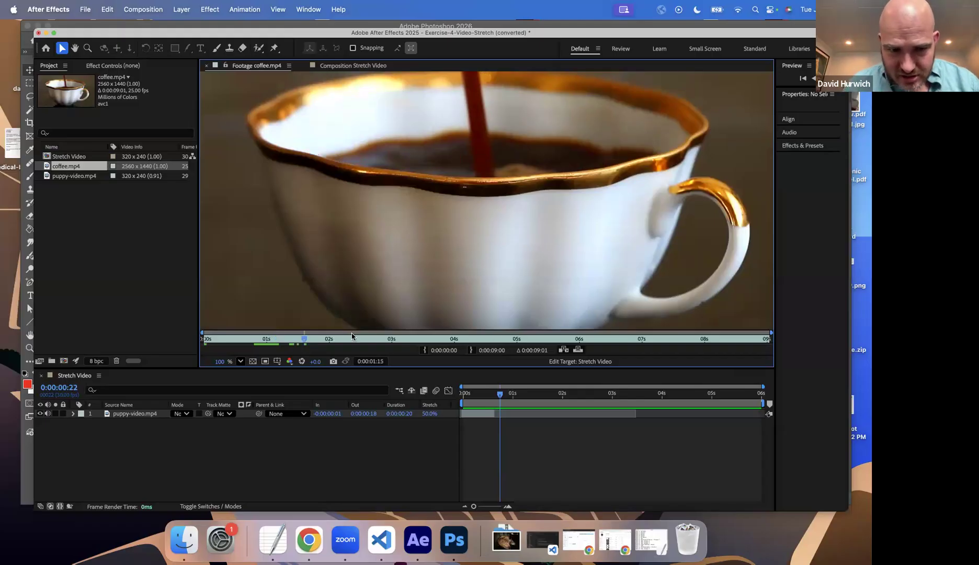
scroll(339, 273, "down", 2)
left_click_drag(331, 343, 266, 345)
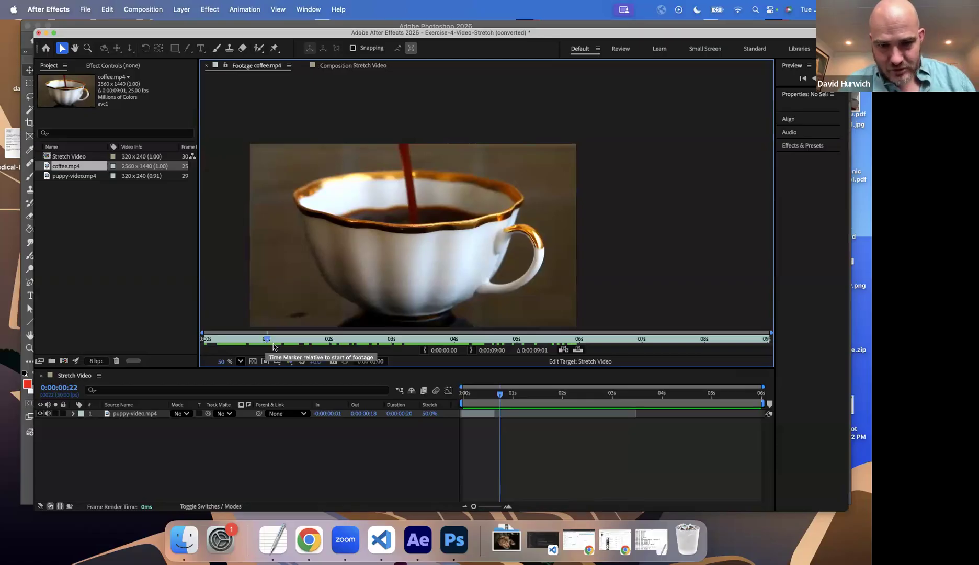
left_click(426, 350)
left_click(391, 339)
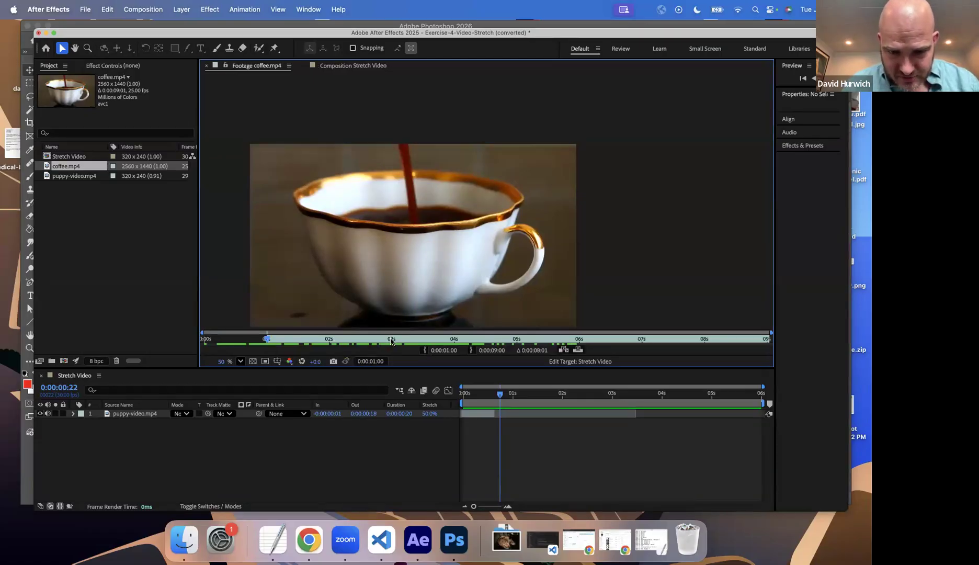
left_click(470, 350)
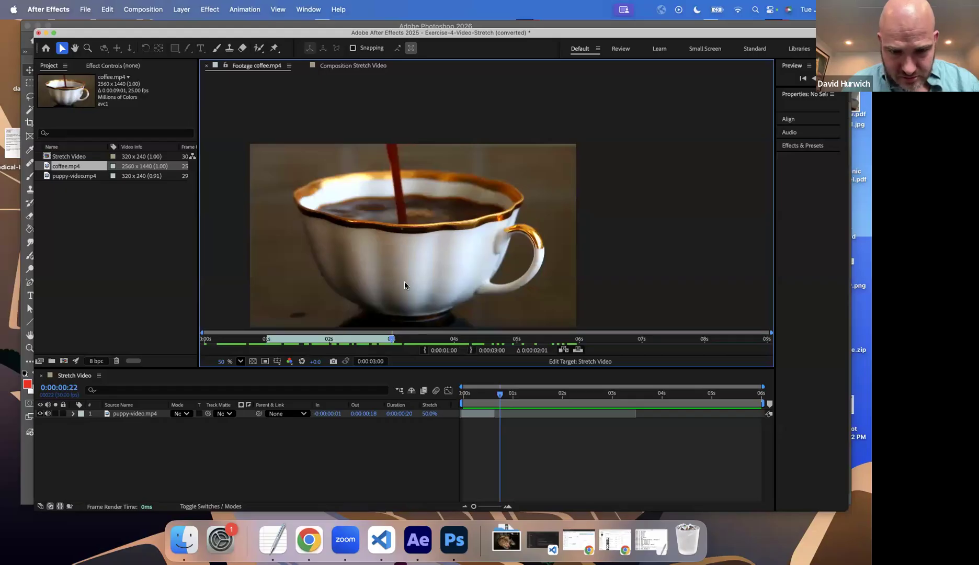
Step: Overlay the trimmed coffee.mp4 clip into the Stretch Video composition at 0:00:00:00
left_click_drag(499, 395, 421, 393)
left_click(240, 67)
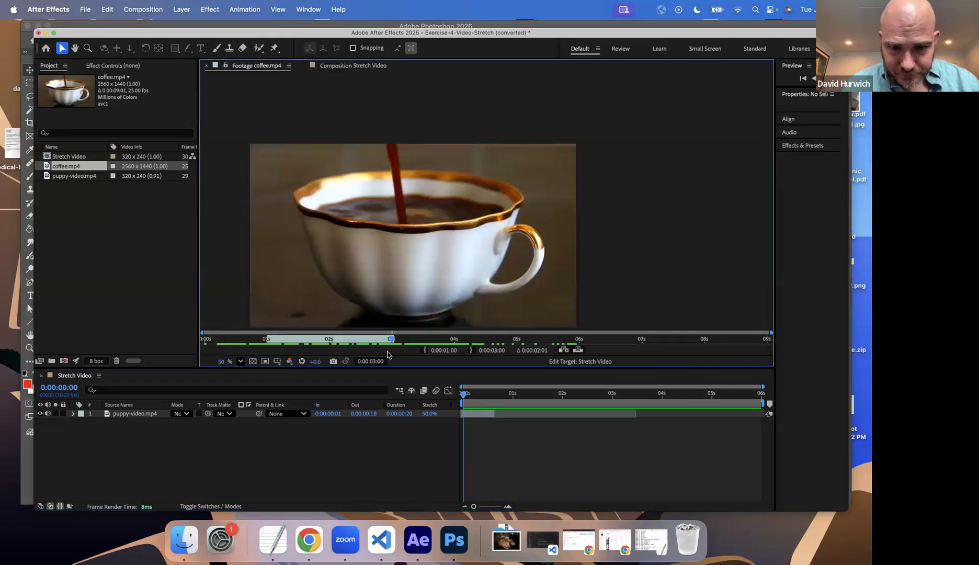
left_click(578, 351)
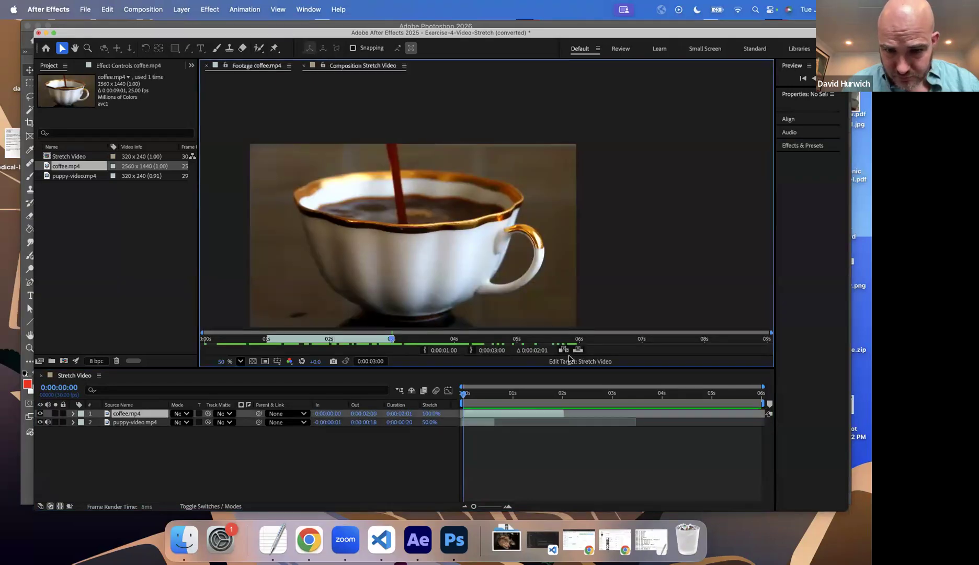
Step: Time-stretch the coffee.mp4 layer in the Stretch Video composition with a stretch factor of 400%
left_click(427, 414)
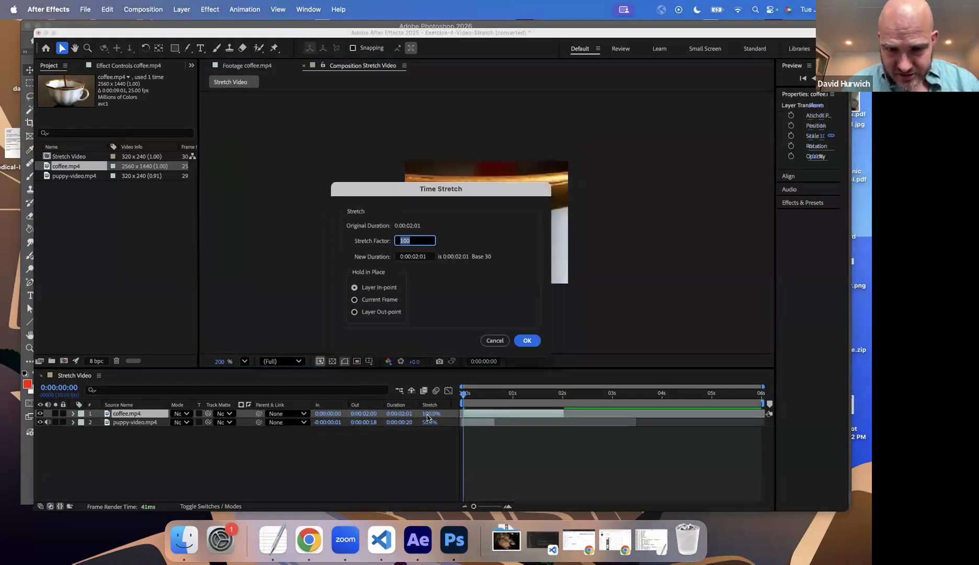
type("400")
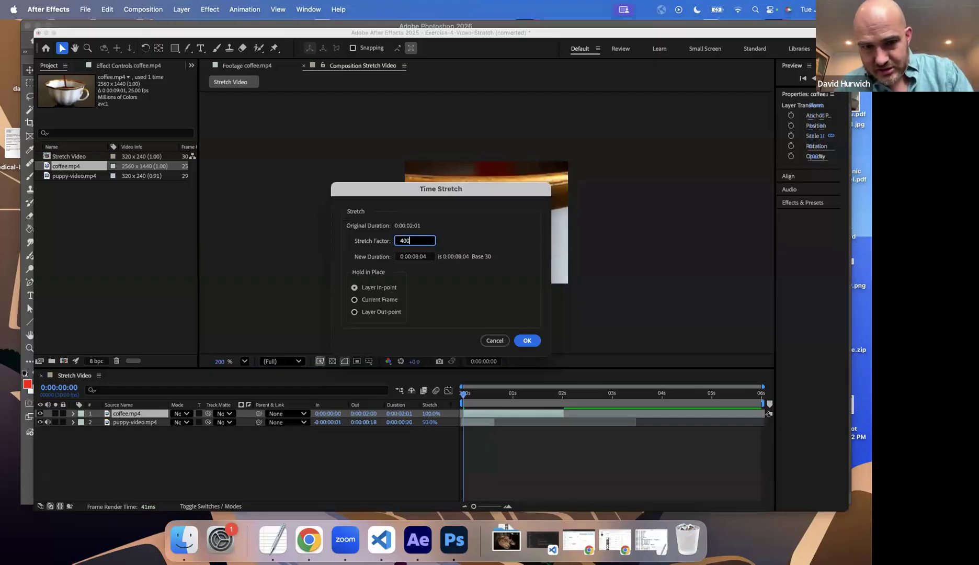
key("Return")
Step: Scale the coffee.mp4 layer down to 16% and preview the slowed clip from the start of the composition
key("s")
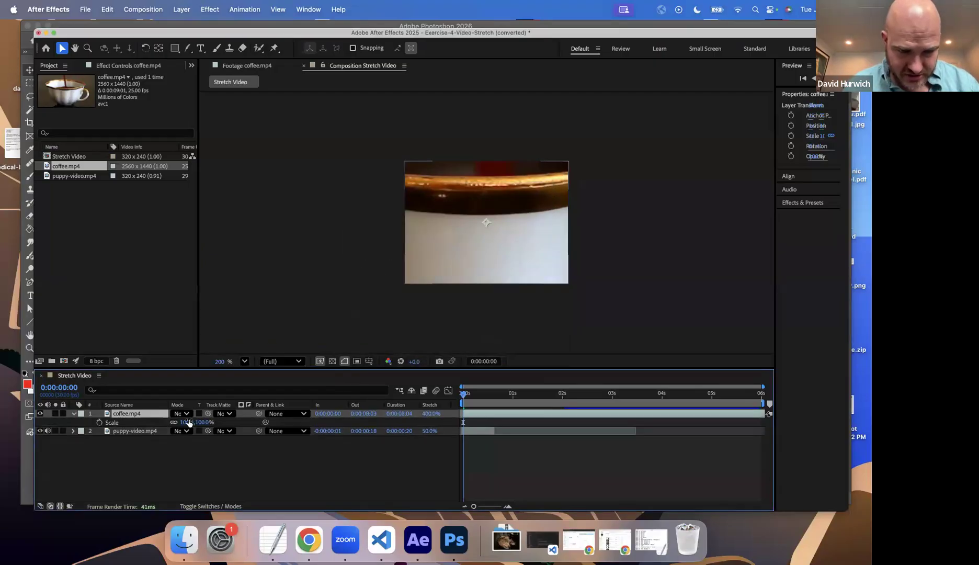
left_click_drag(188, 422, 167, 434)
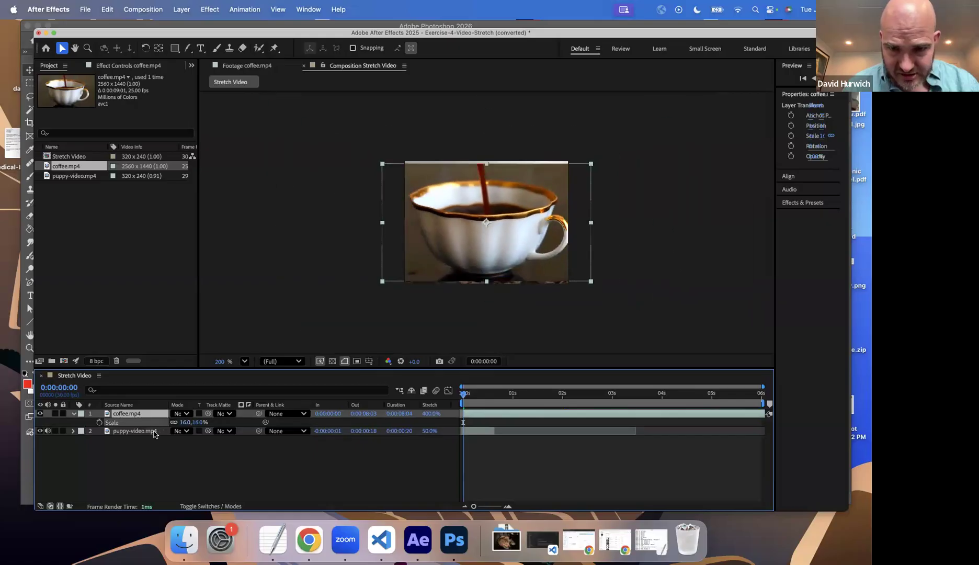
key("space")
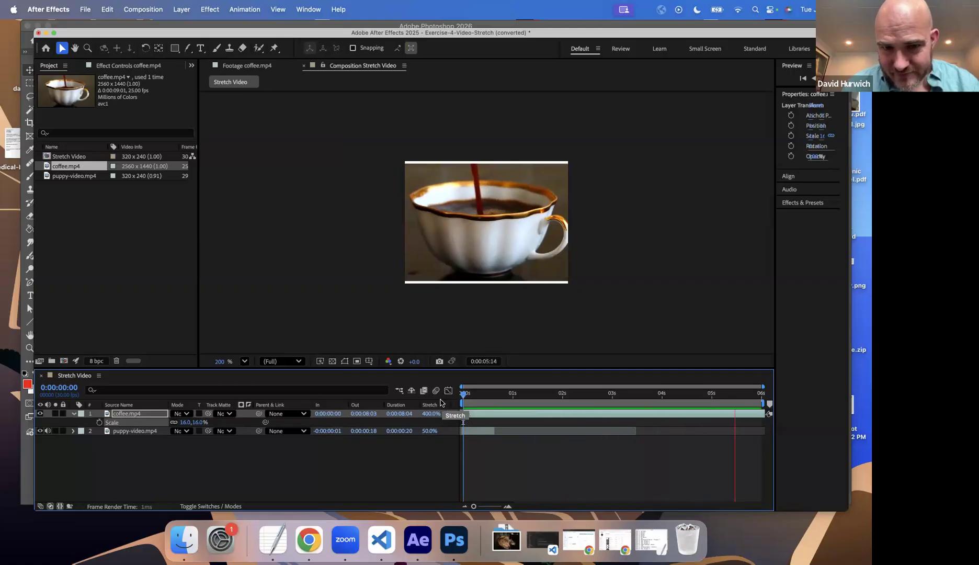
key("space")
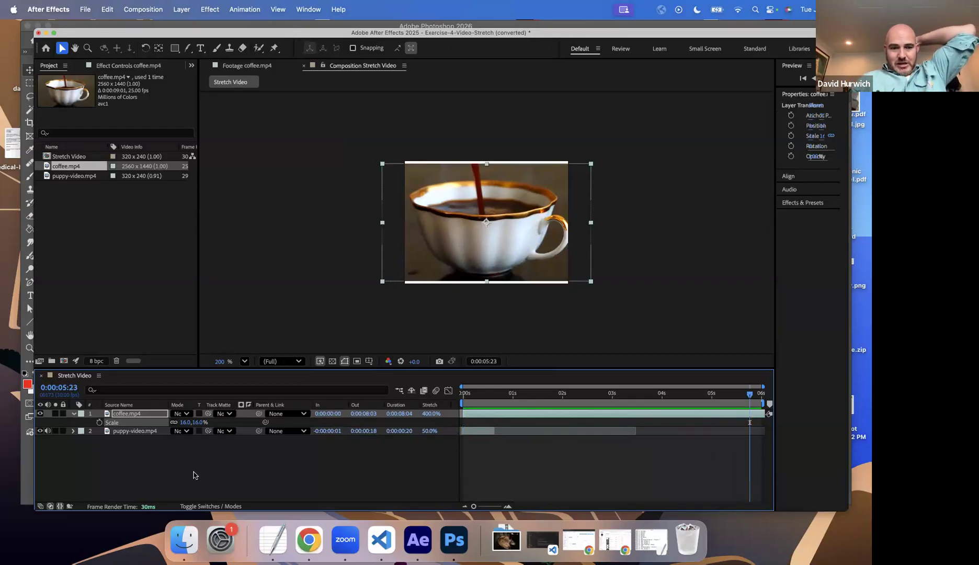
Step: Switch to Finder and bring up the In Class Drills - Video-Filters-Masks folder with the exercise projects
left_click(178, 548)
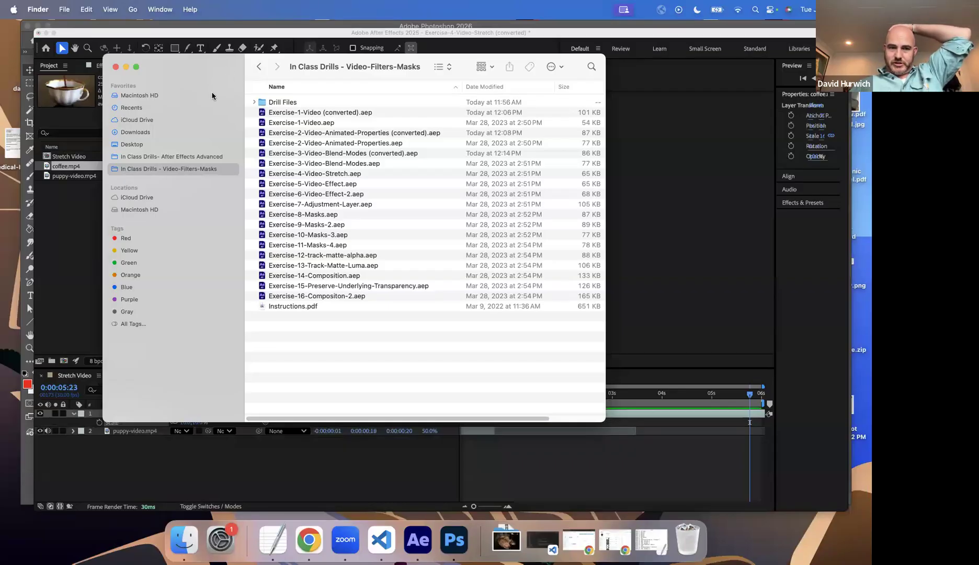
left_click_drag(212, 95, 206, 133)
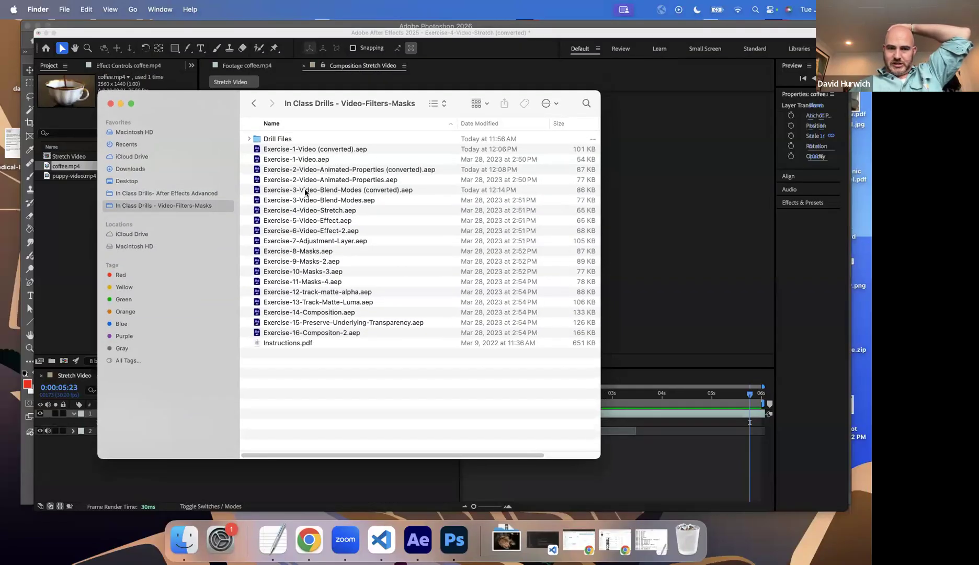